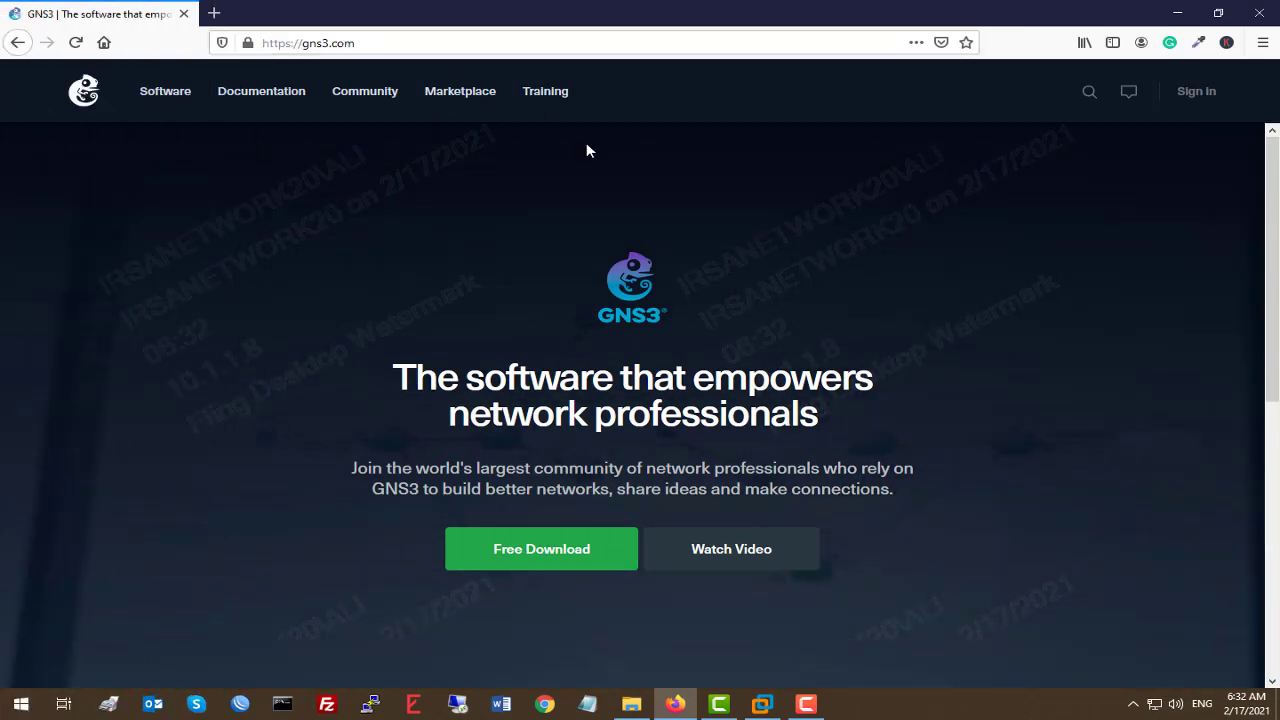
From the Windows download link, log in to the GNS3 community account using the saved e-mail and password
click(556, 567)
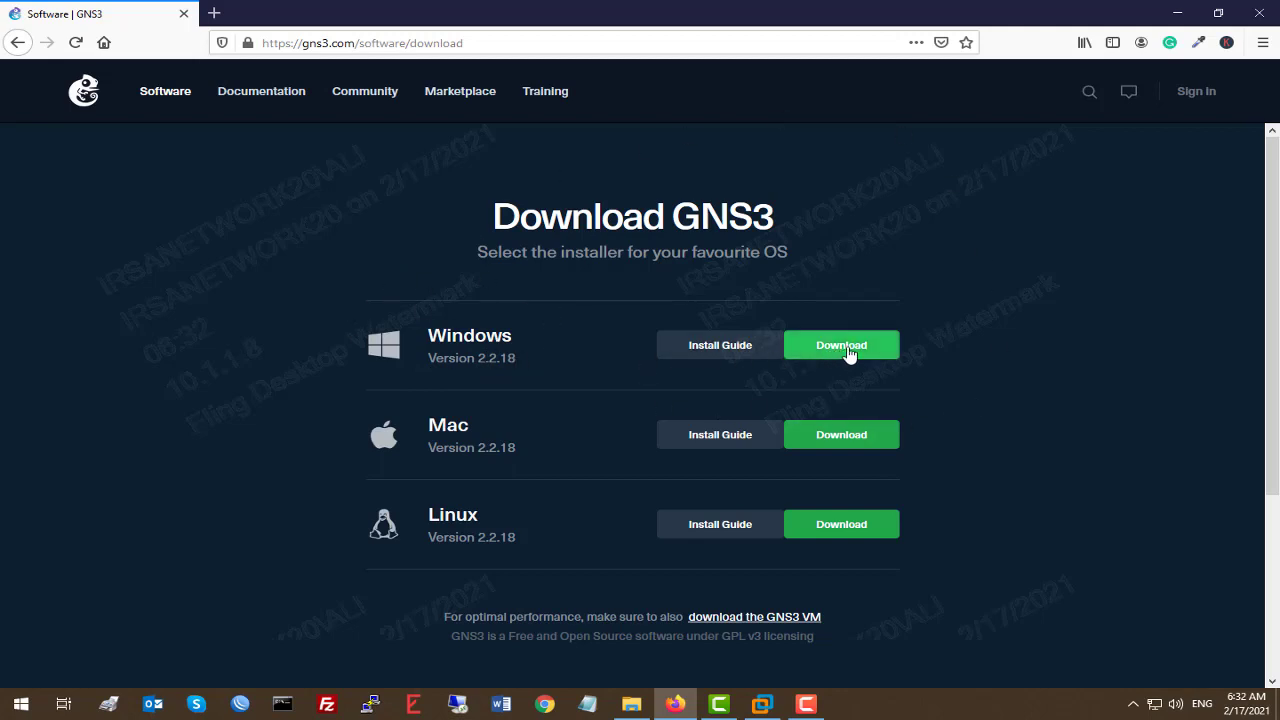
click(853, 354)
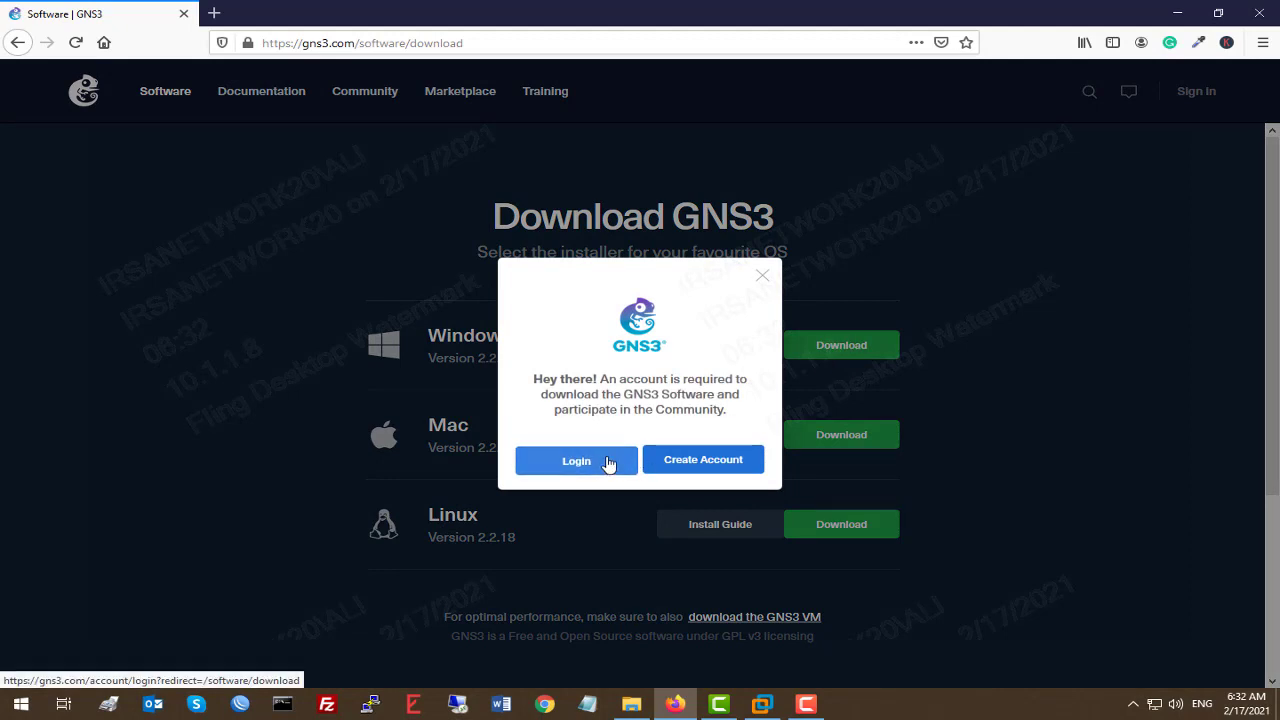
click(610, 459)
click(743, 408)
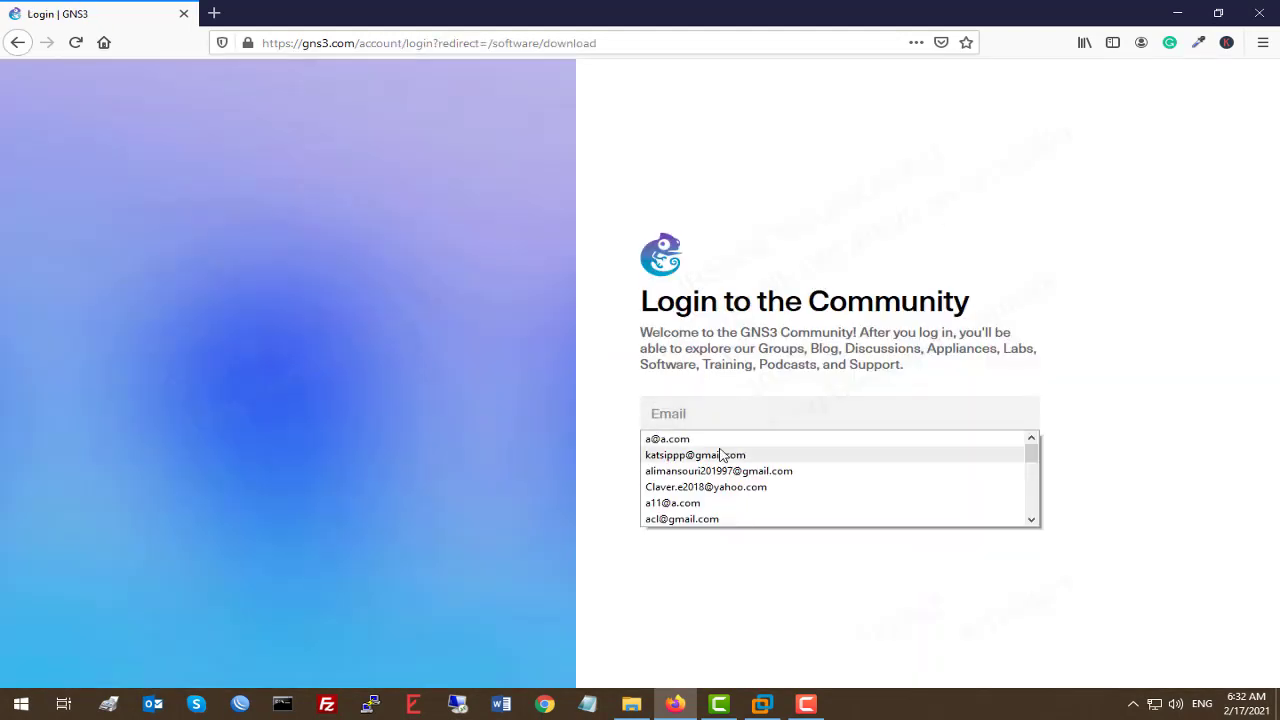
click(730, 453)
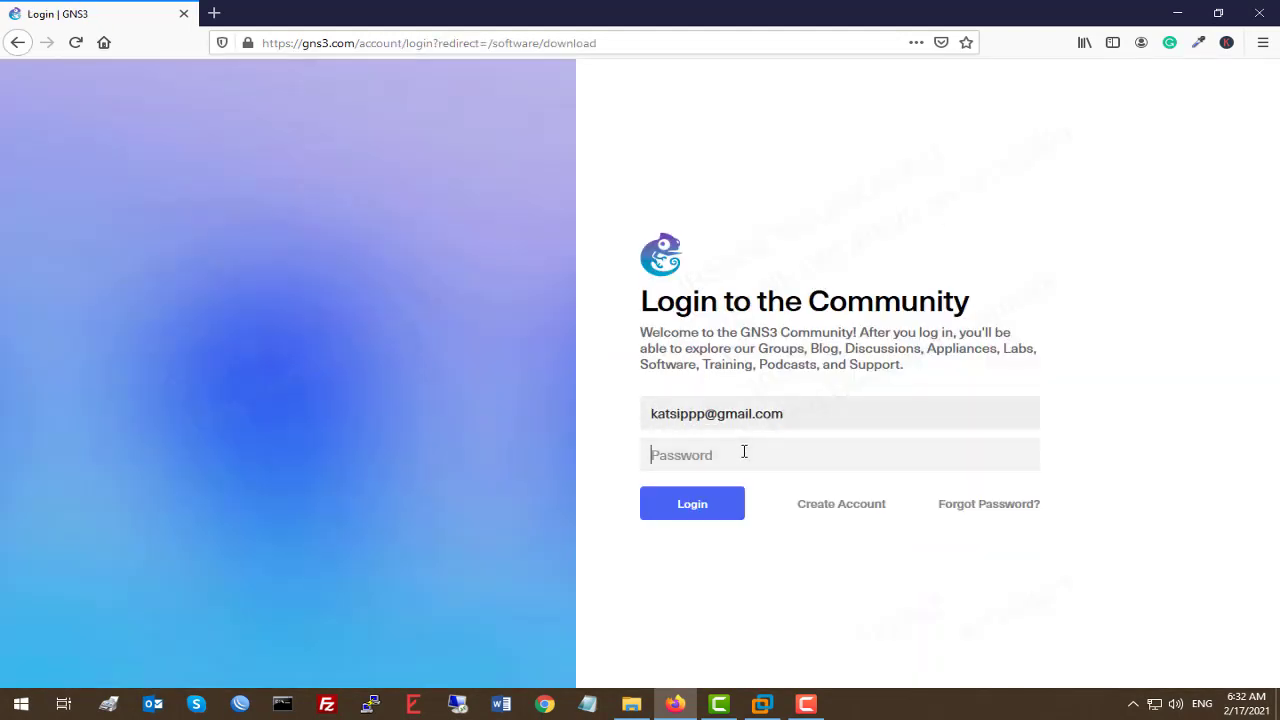
text(••)
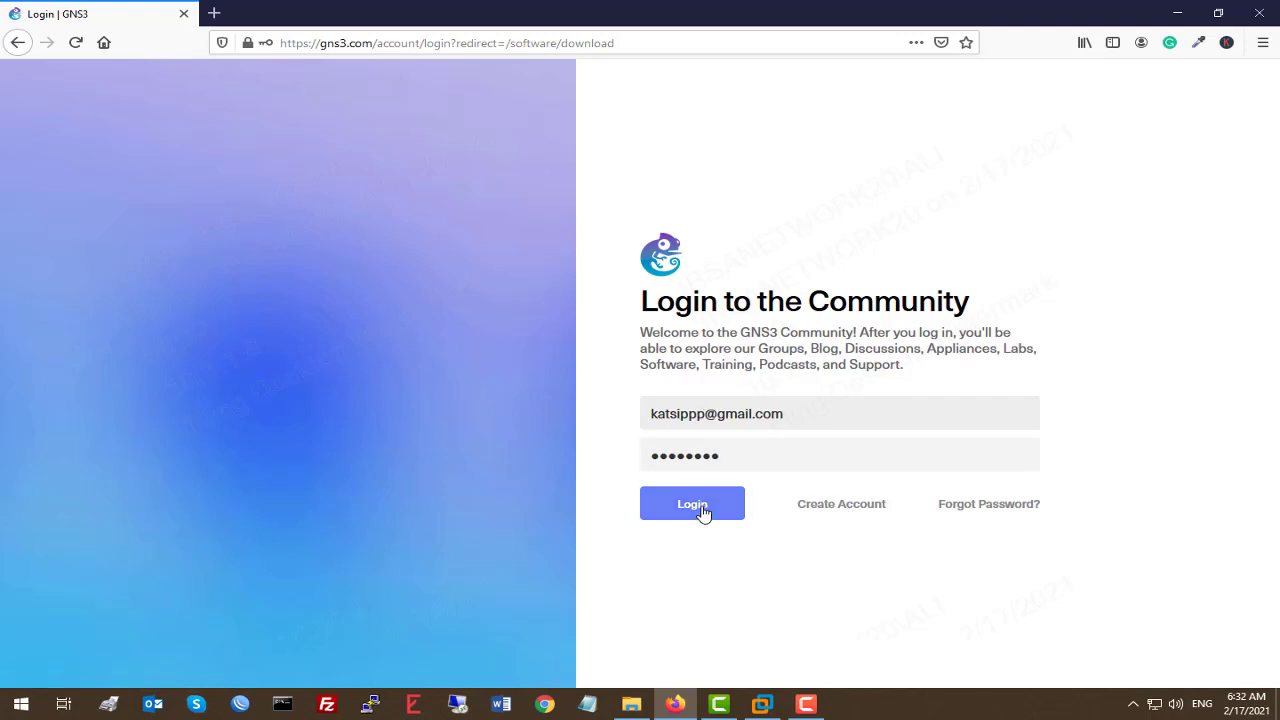
click(700, 512)
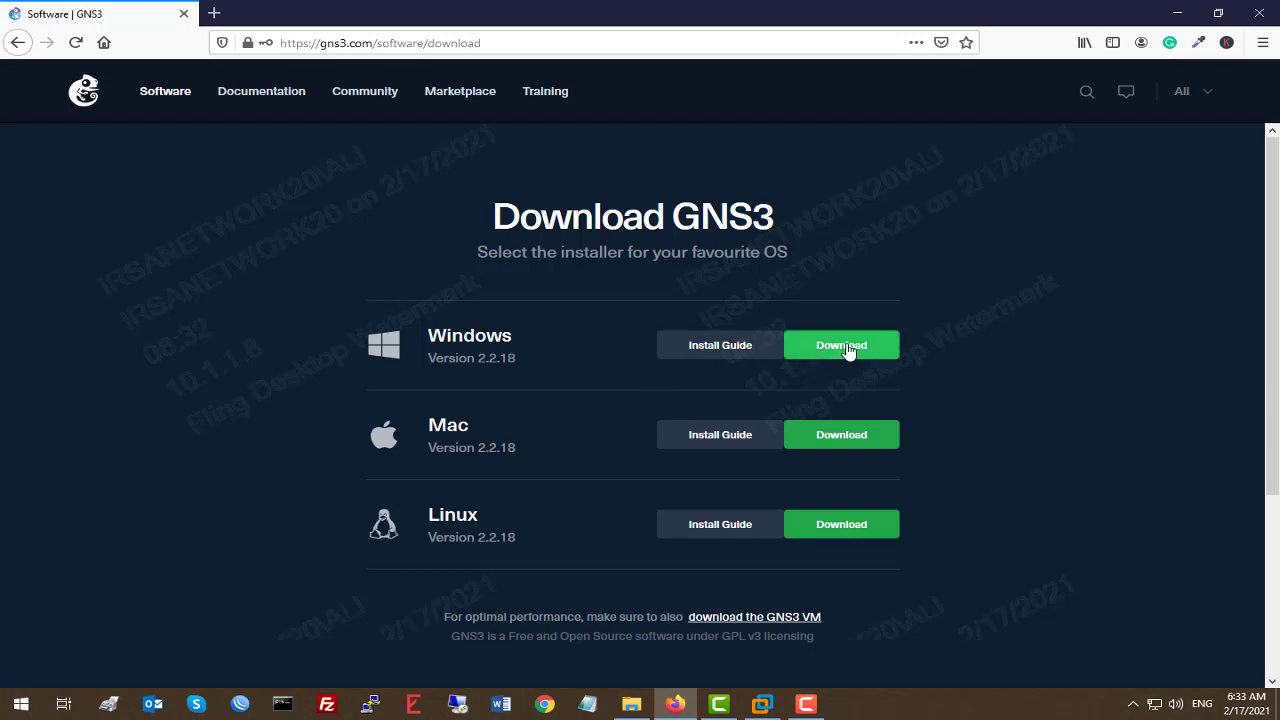
Start saving GNS3-2.2.18-all-in-one-regular.exe, cancel the download, and close the exclusive offer popup
click(850, 350)
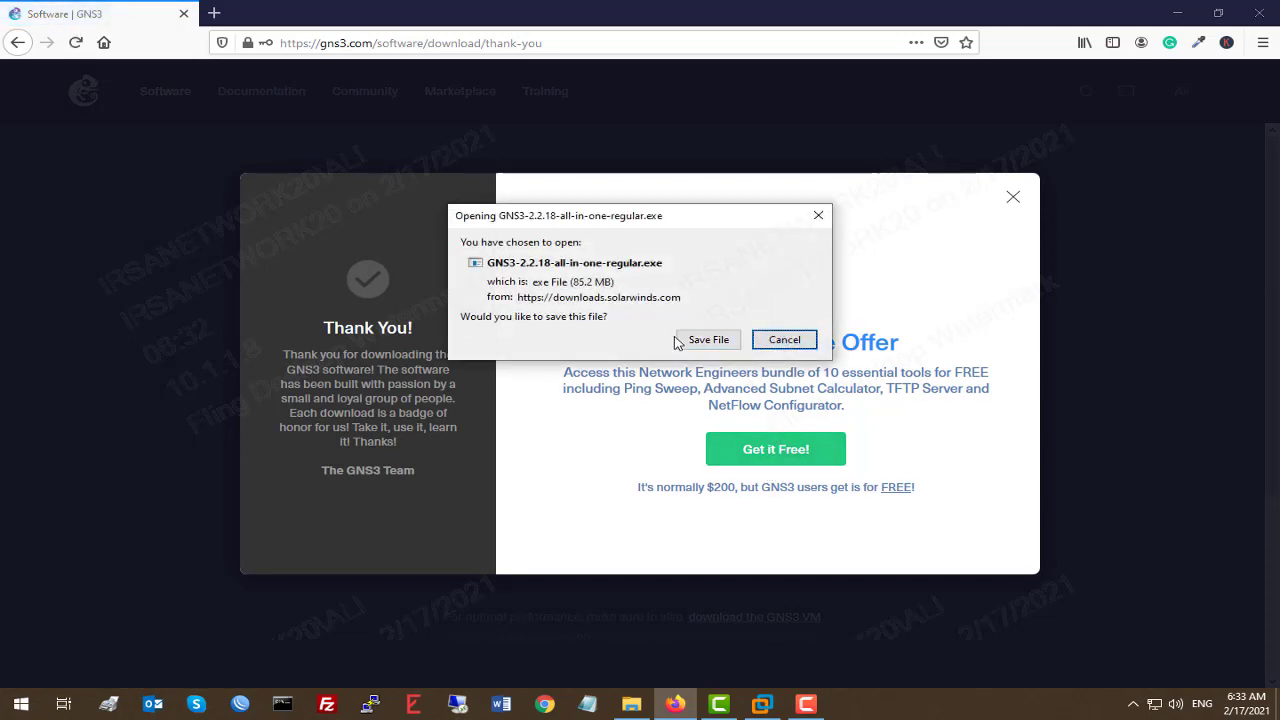
click(710, 340)
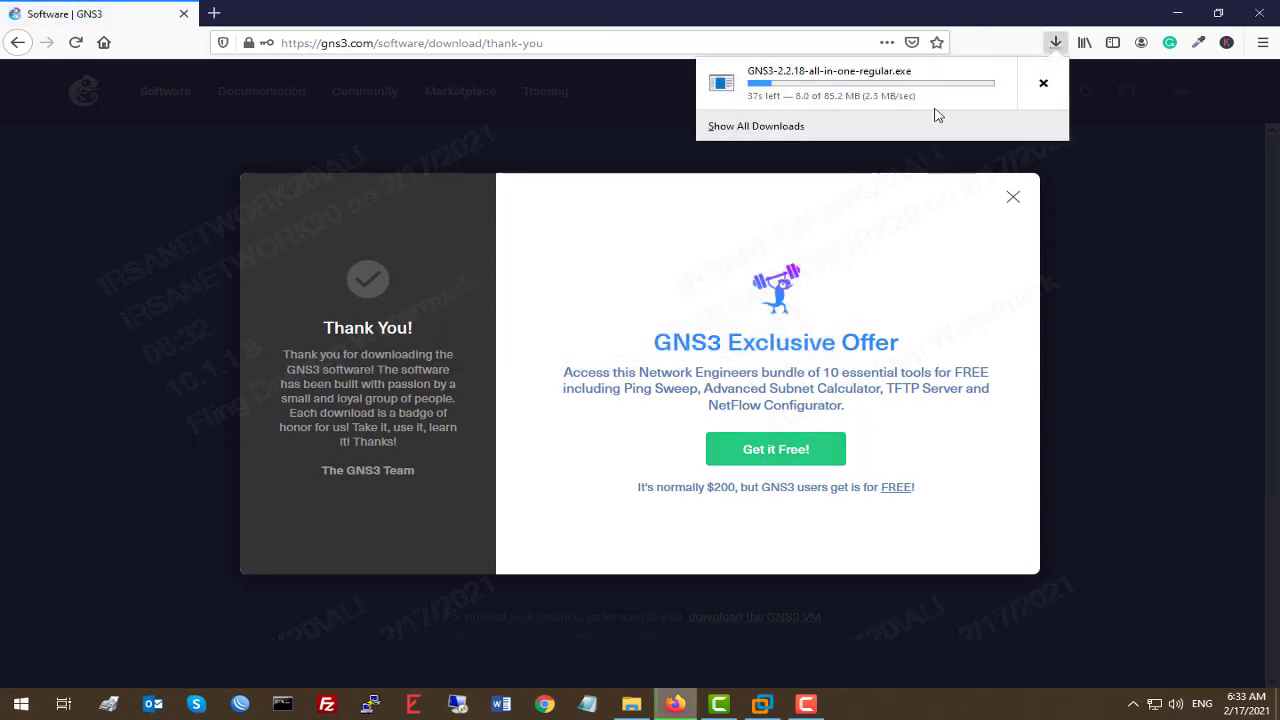
click(1045, 88)
click(1013, 198)
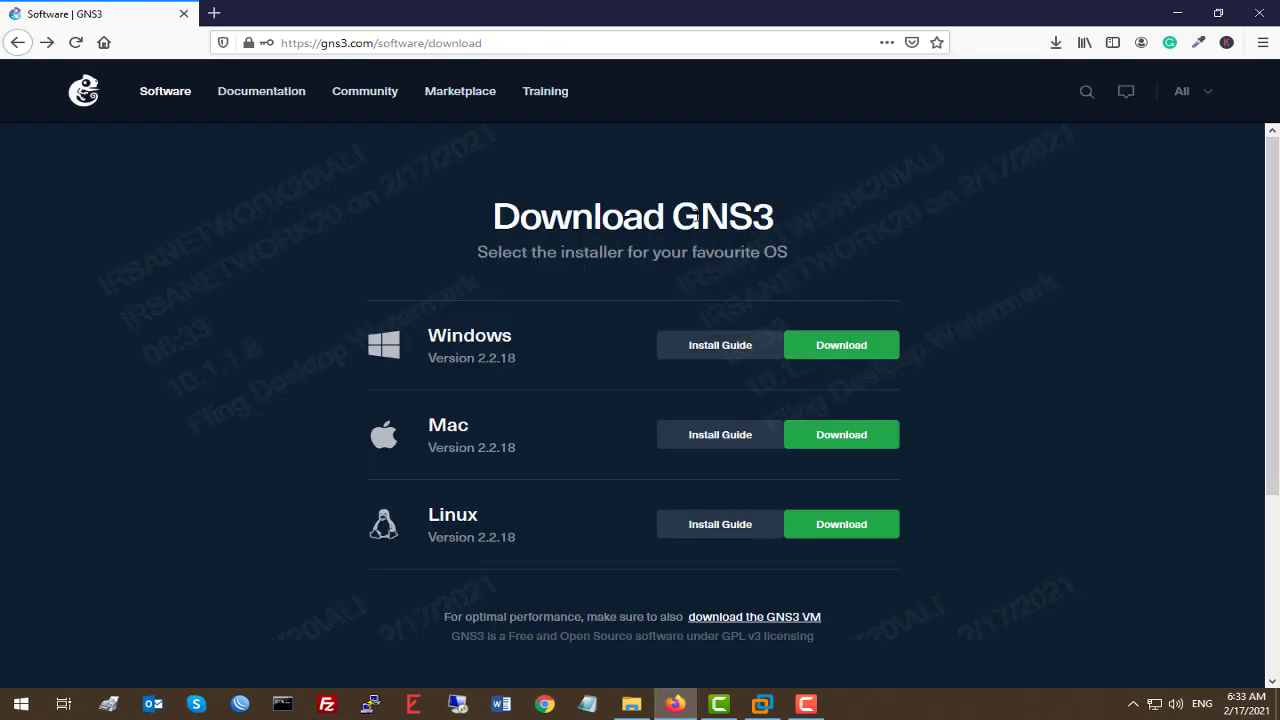
scroll(887, 278, down, 3)
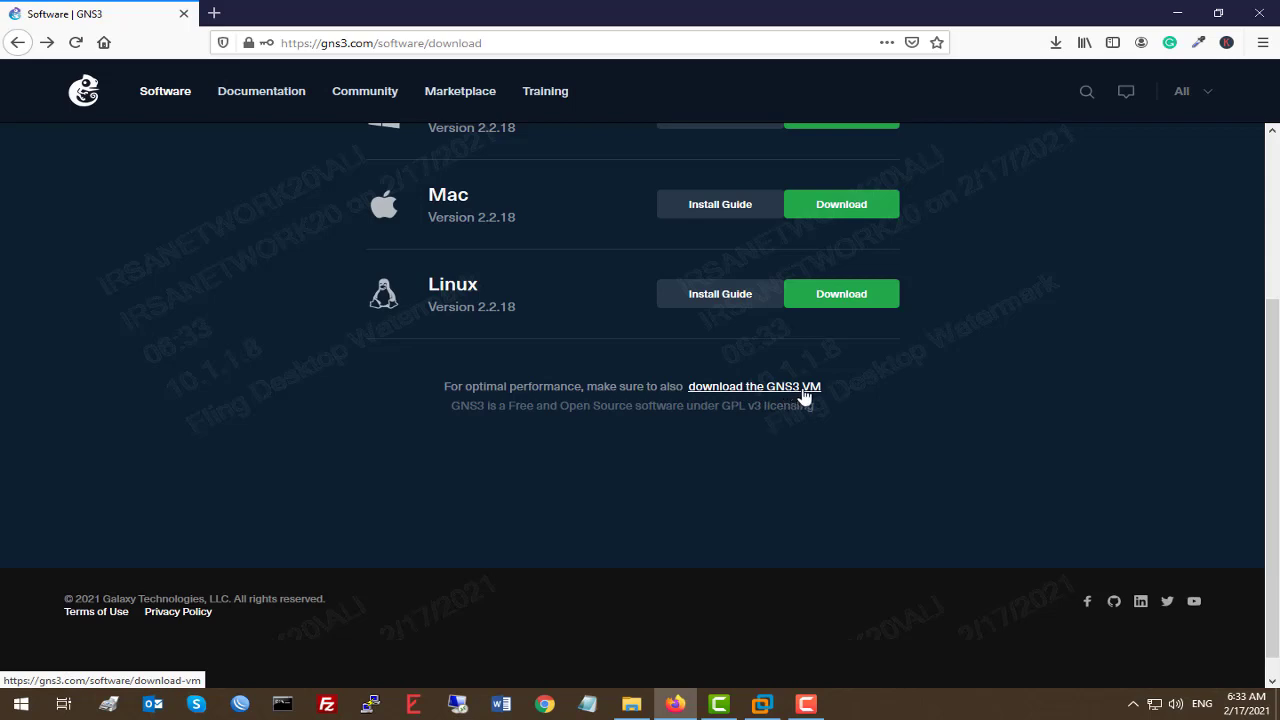
Start and cancel the GNS3 VM download for VMware Workstation, then select the installer in GNS3-2.2.18
click(805, 390)
scroll(660, 323, up, 3)
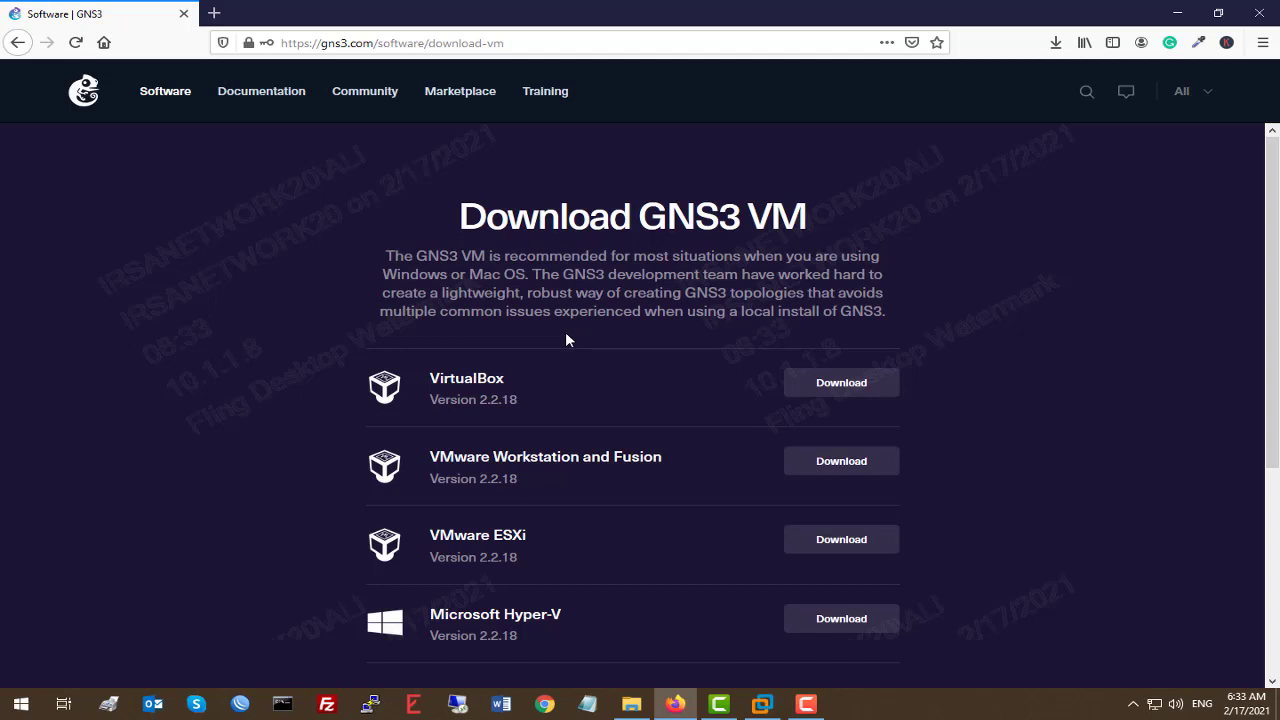
scroll(620, 300, down, 1)
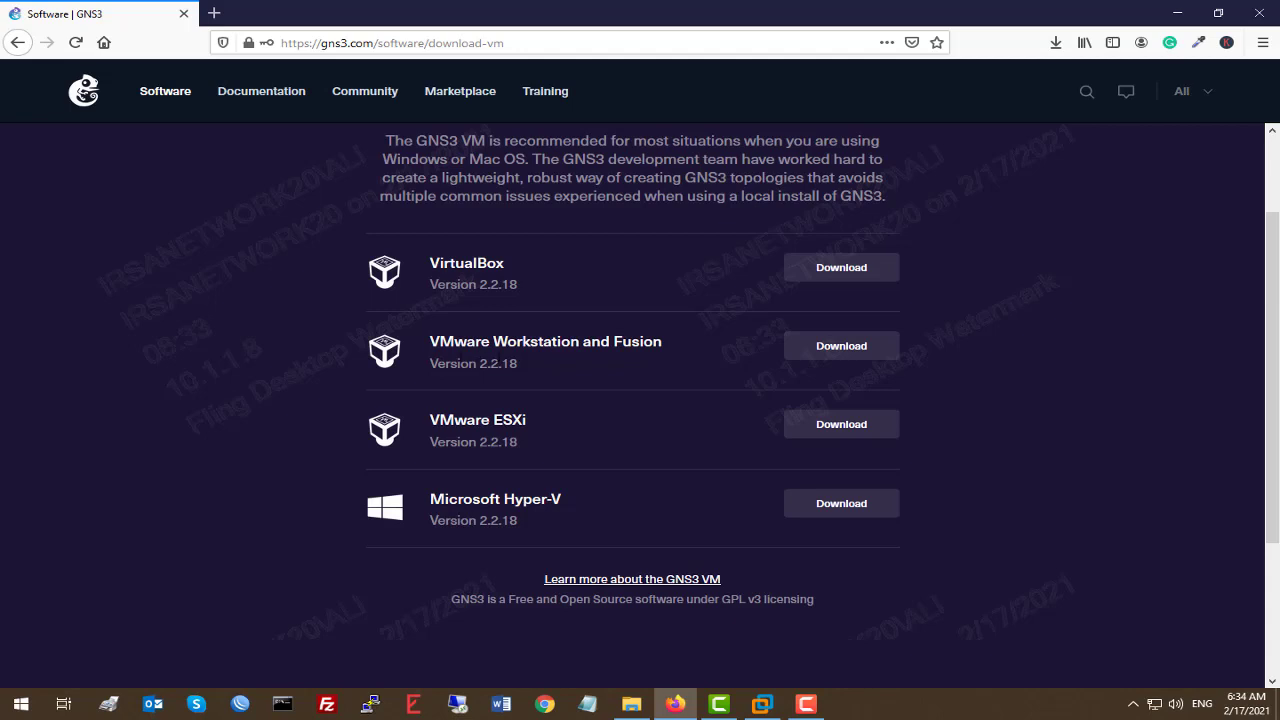
drag(431, 342, 580, 343)
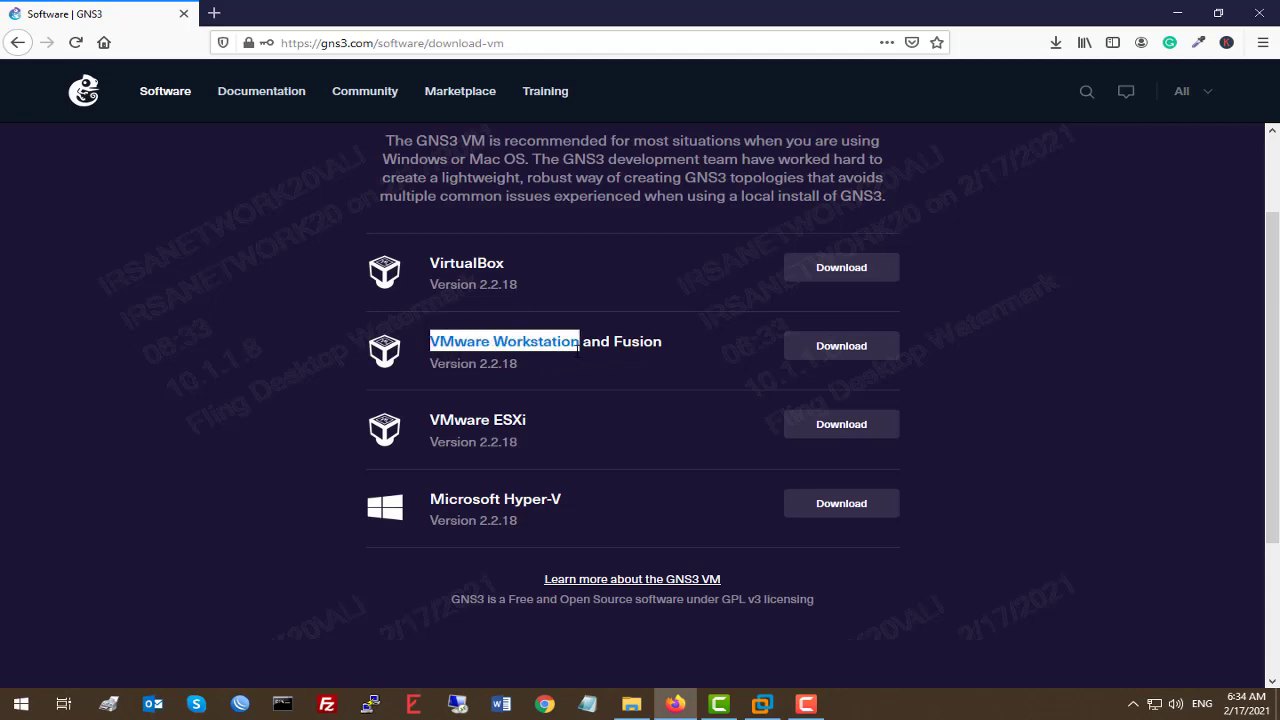
click(846, 348)
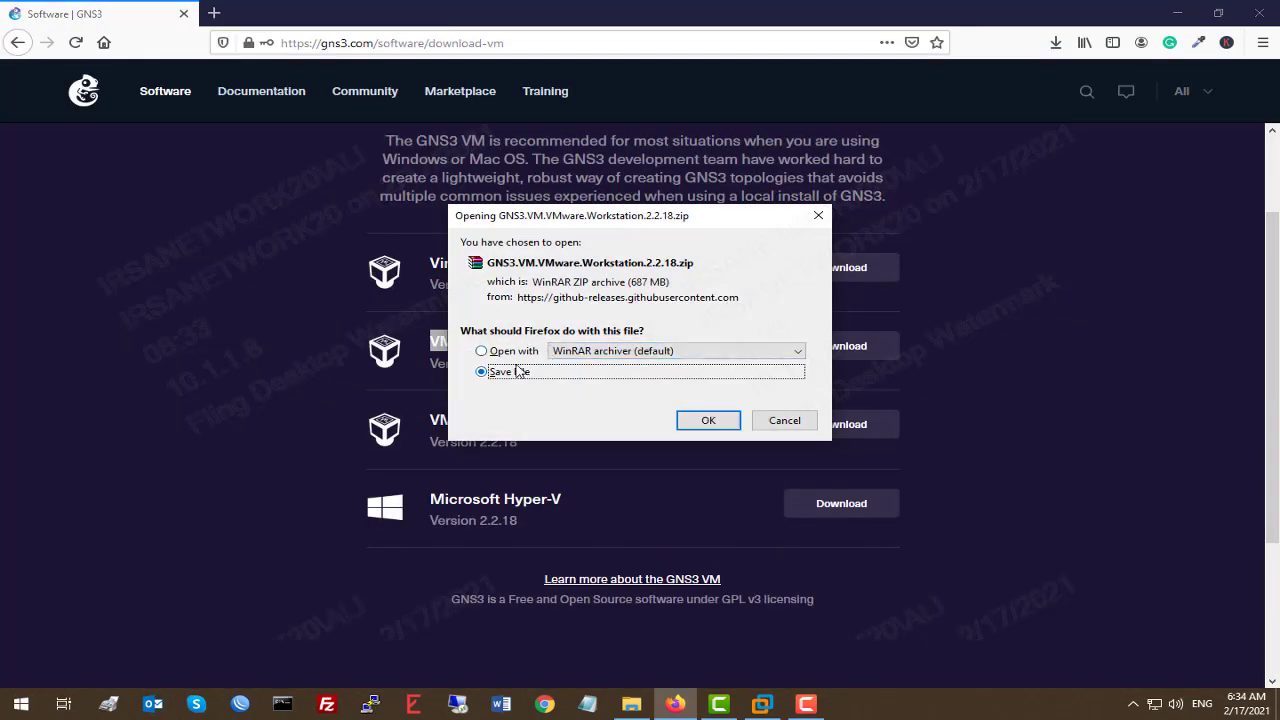
click(785, 421)
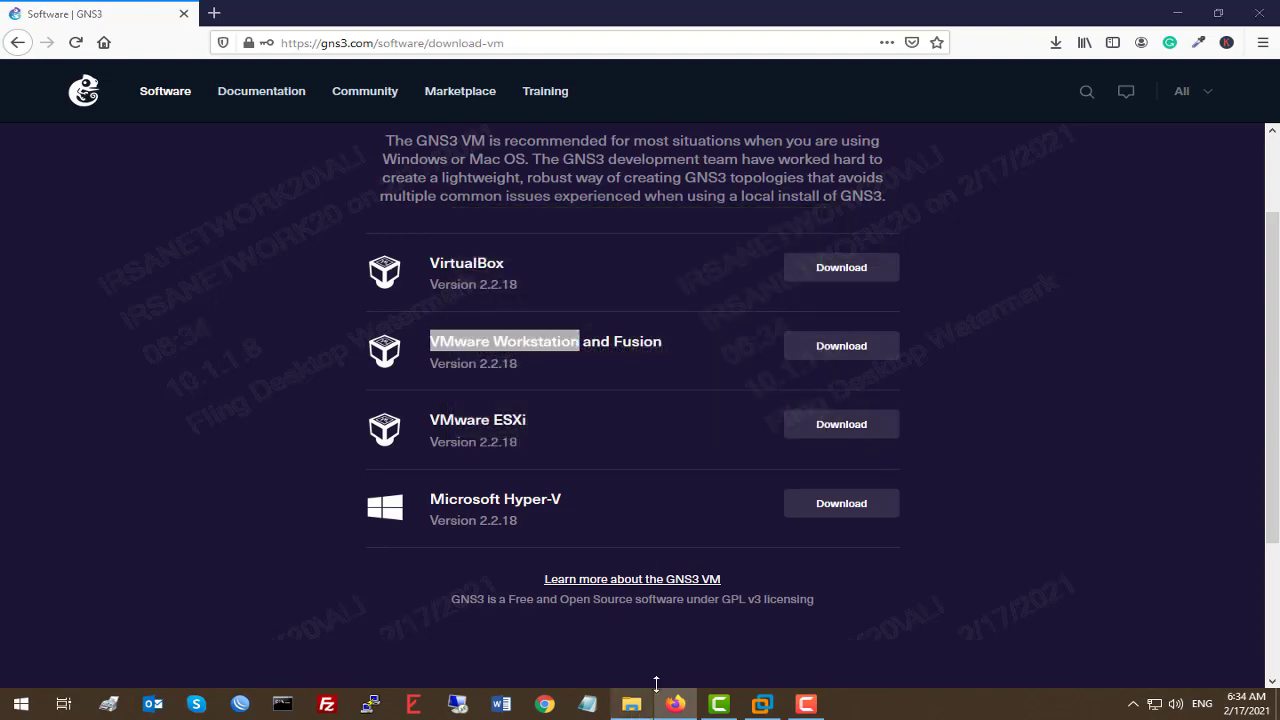
click(631, 706)
click(255, 199)
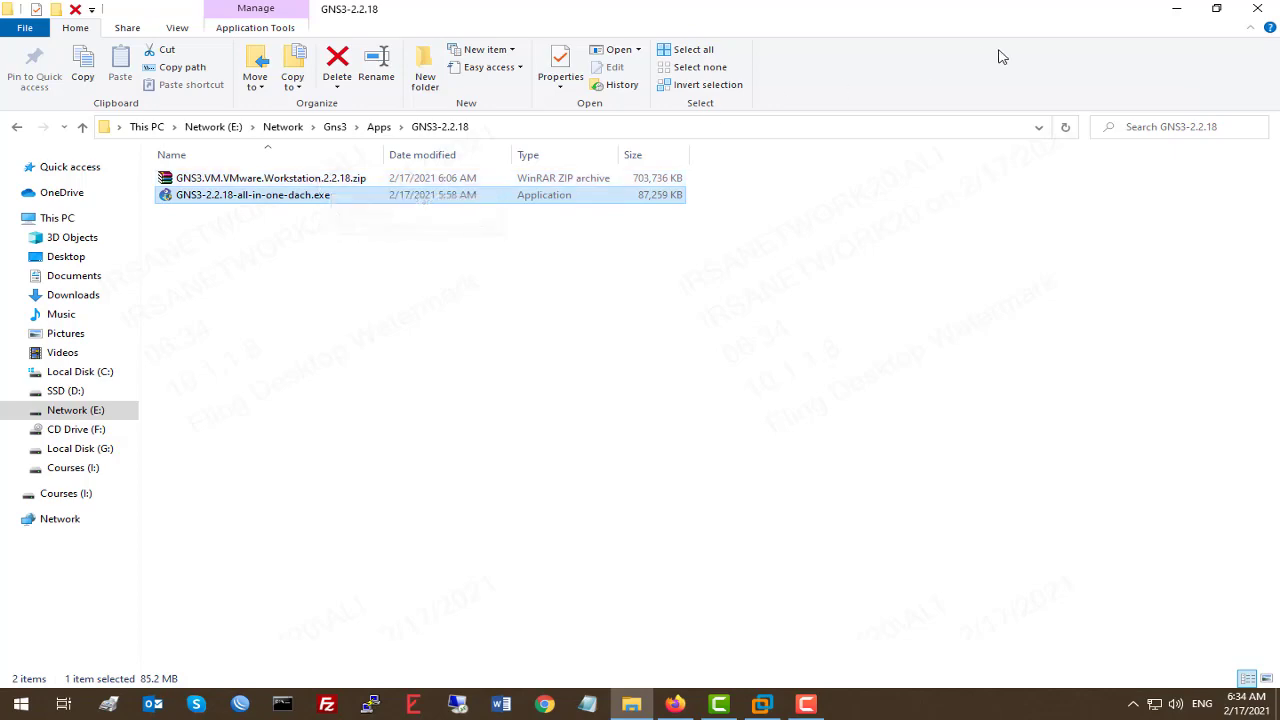
Minimize File Explorer and clear the text highlight on the GNS3 download page
click(1174, 12)
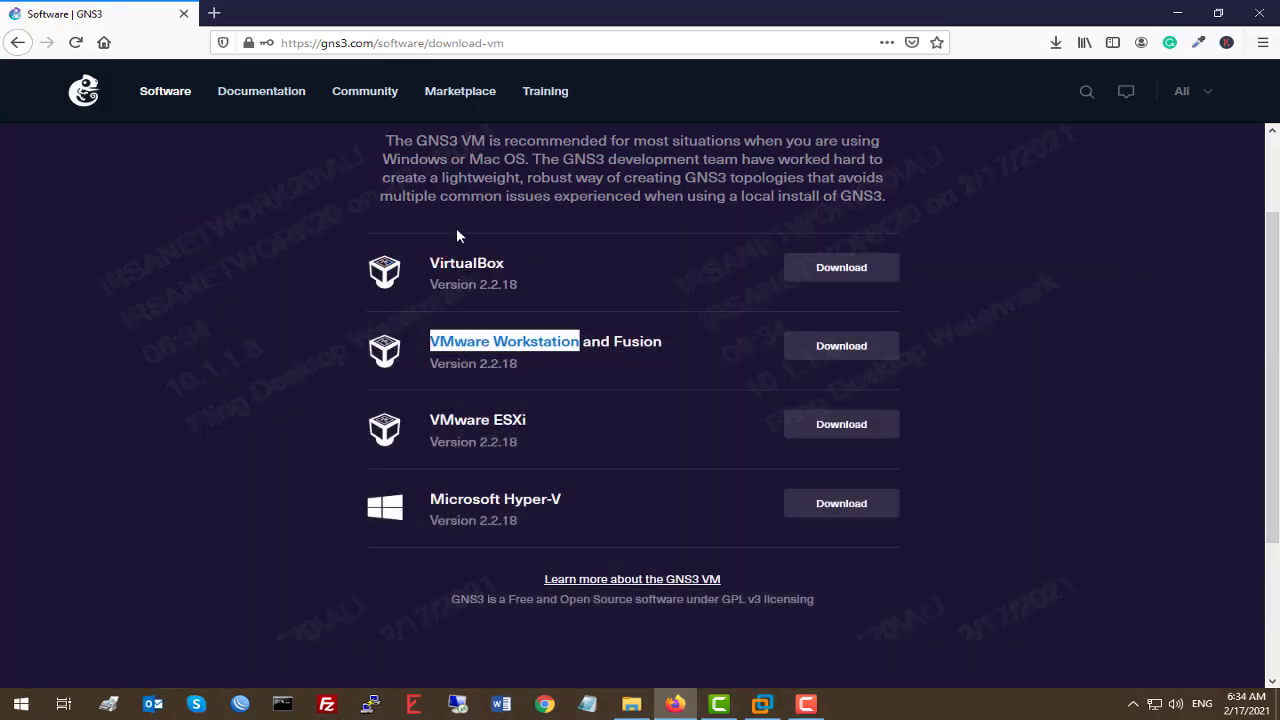
click(222, 258)
scroll(291, 160, up, 2)
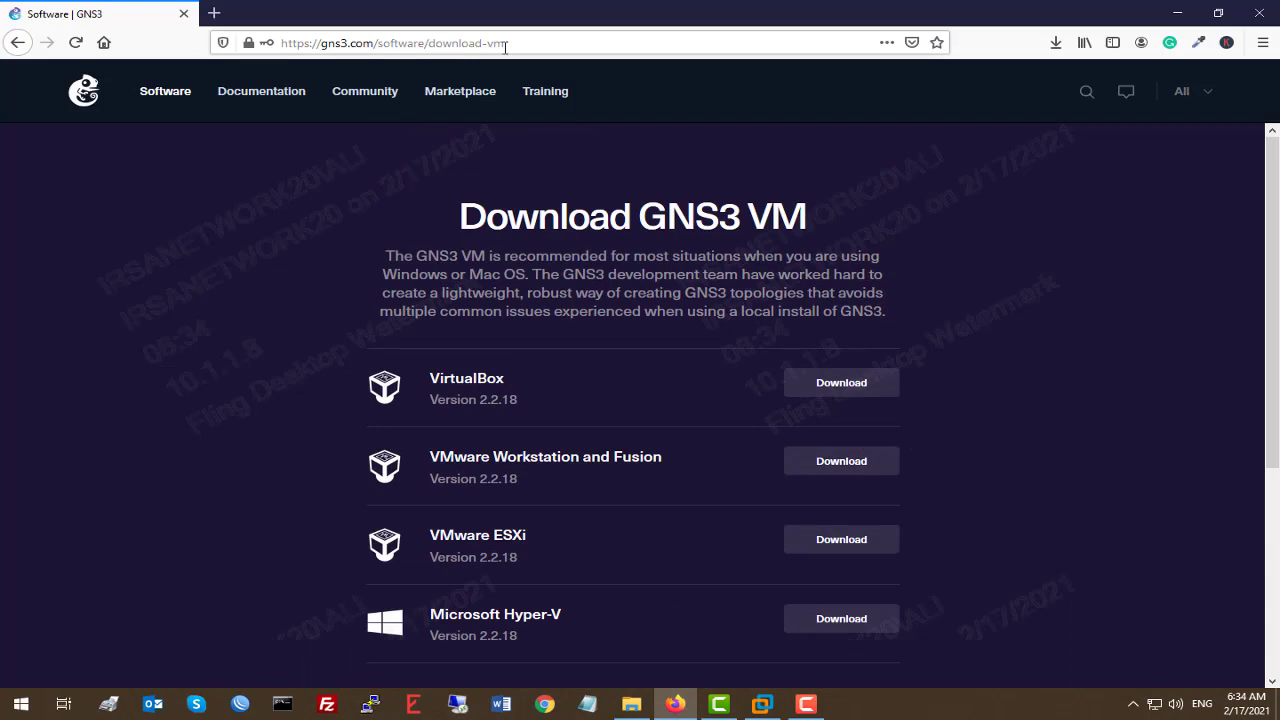
scroll(586, 420, down, 3)
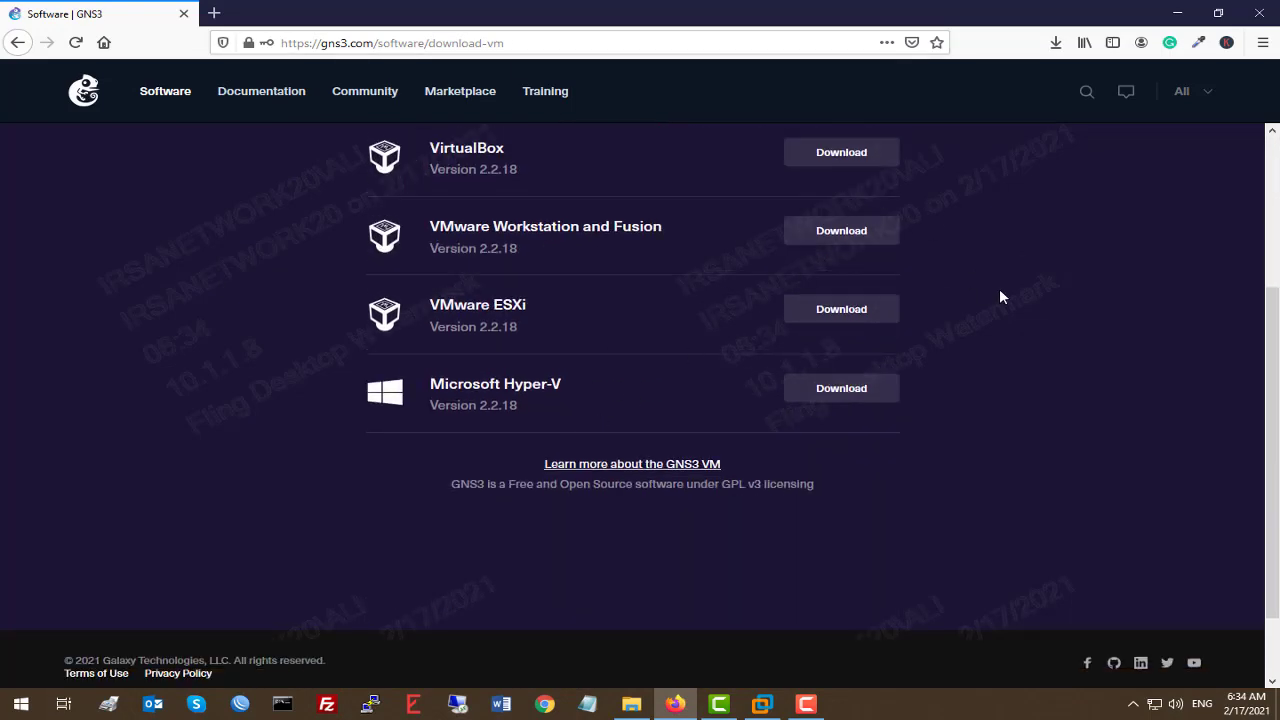
scroll(1071, 234, up, 3)
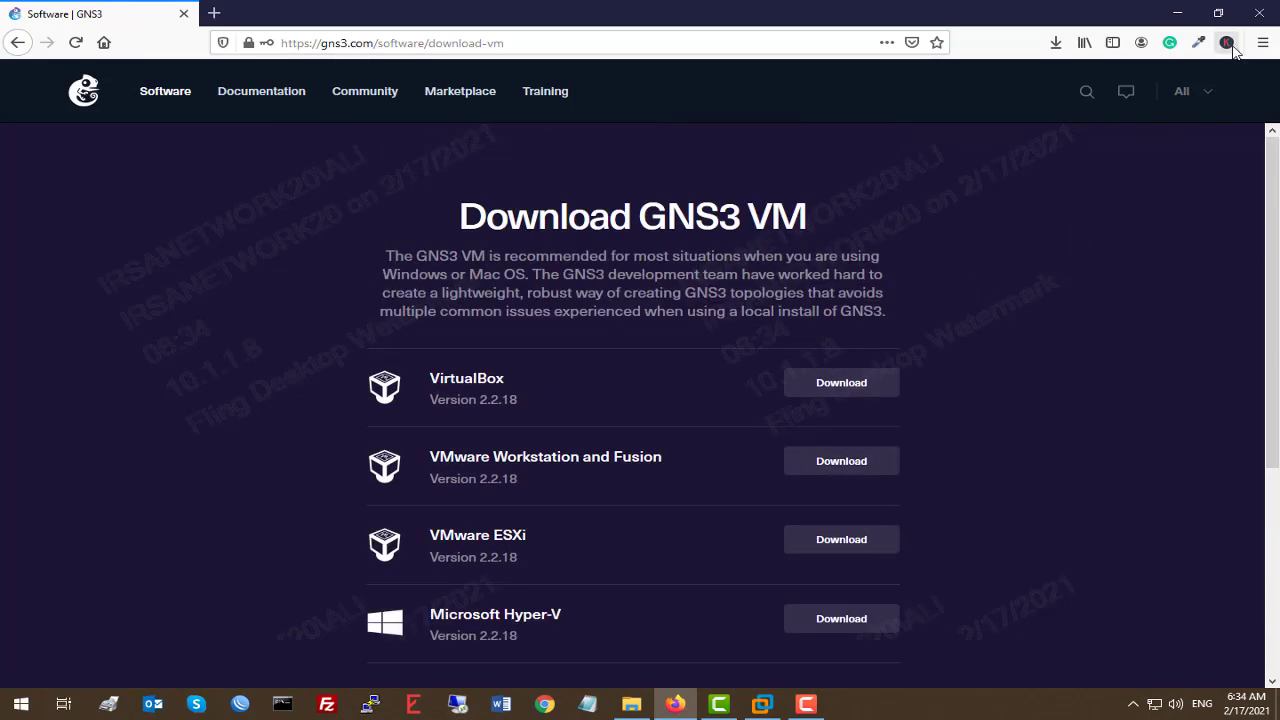
Run GNS3-2.2.18-all-in-one-dach.exe as administrator and bring its Setup window forward
click(631, 704)
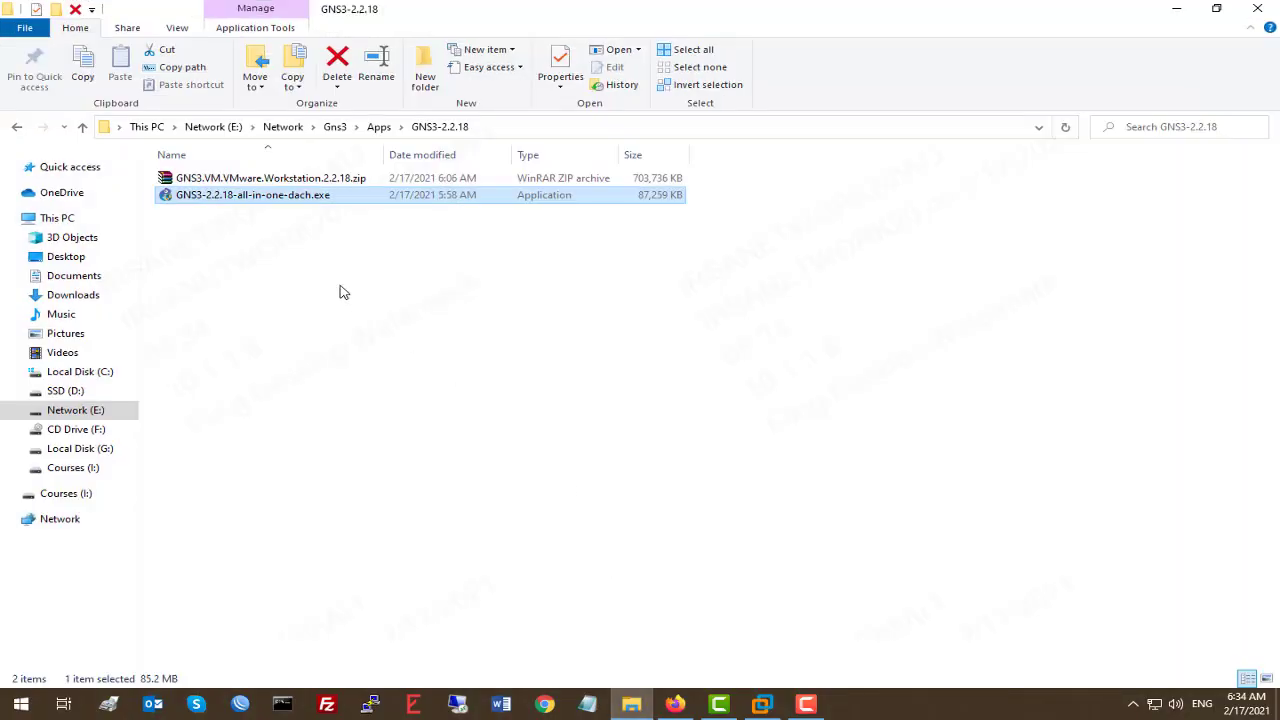
right_click(300, 204)
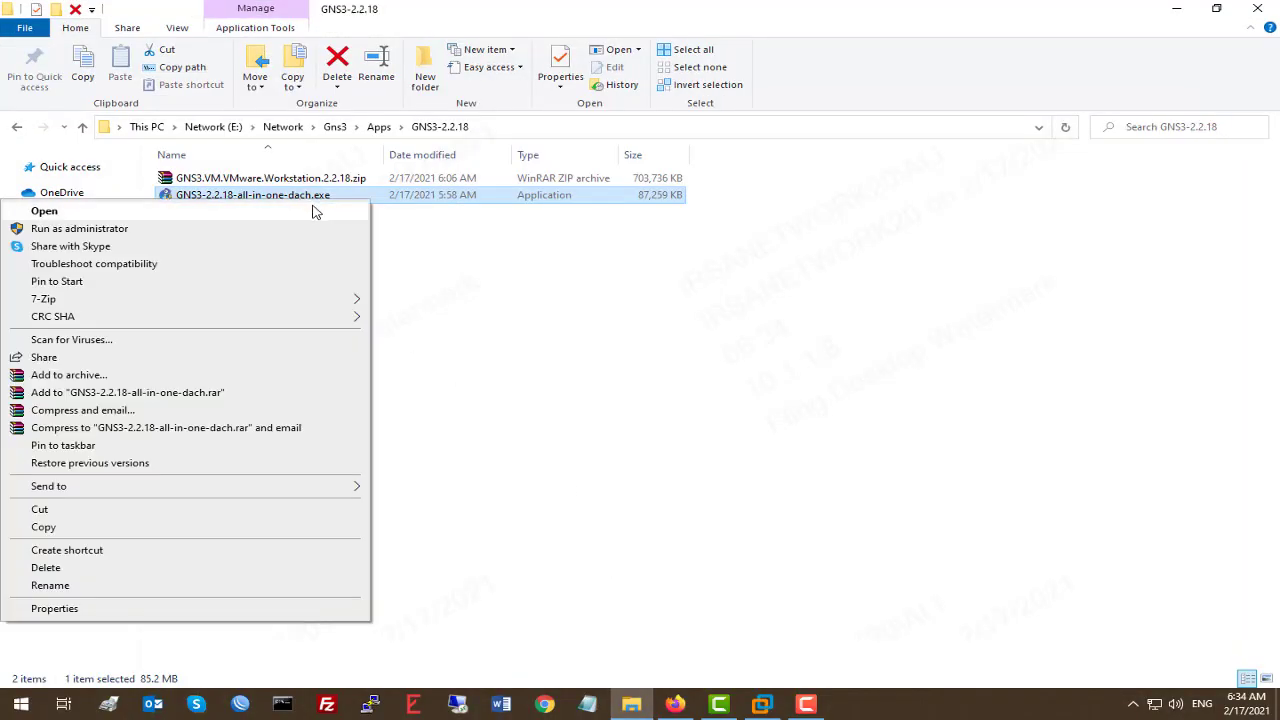
click(140, 231)
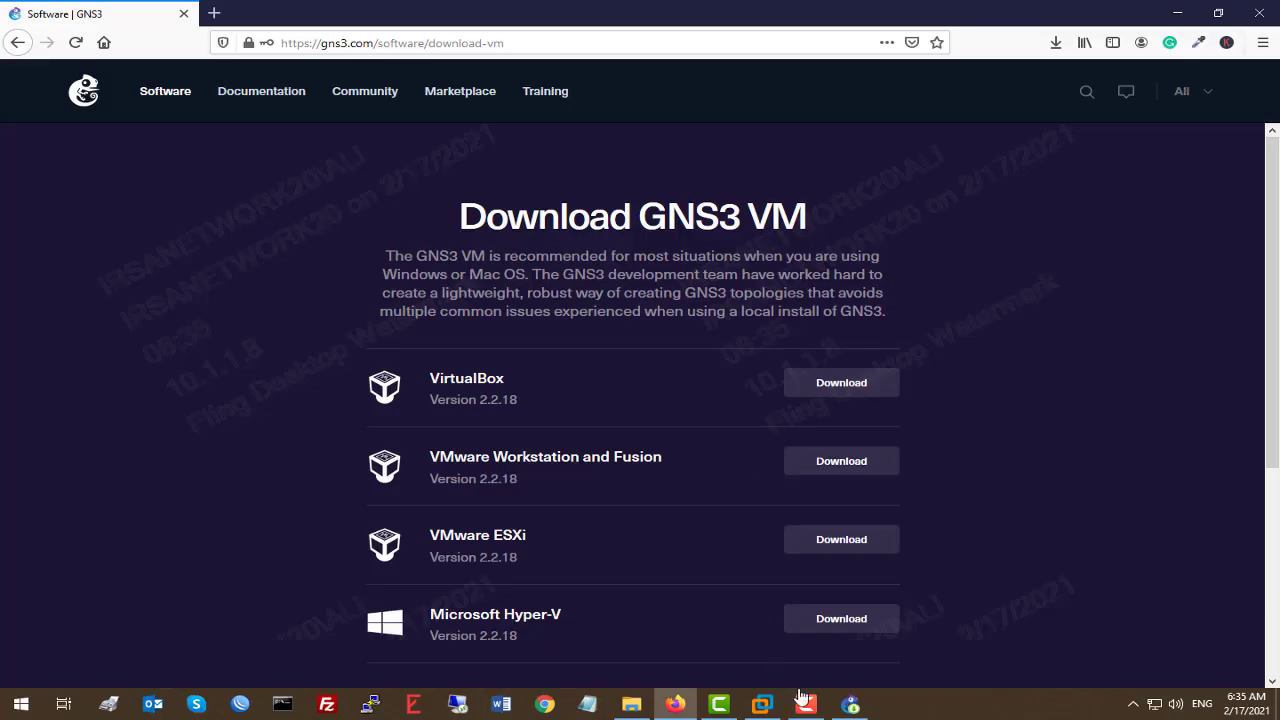
click(850, 704)
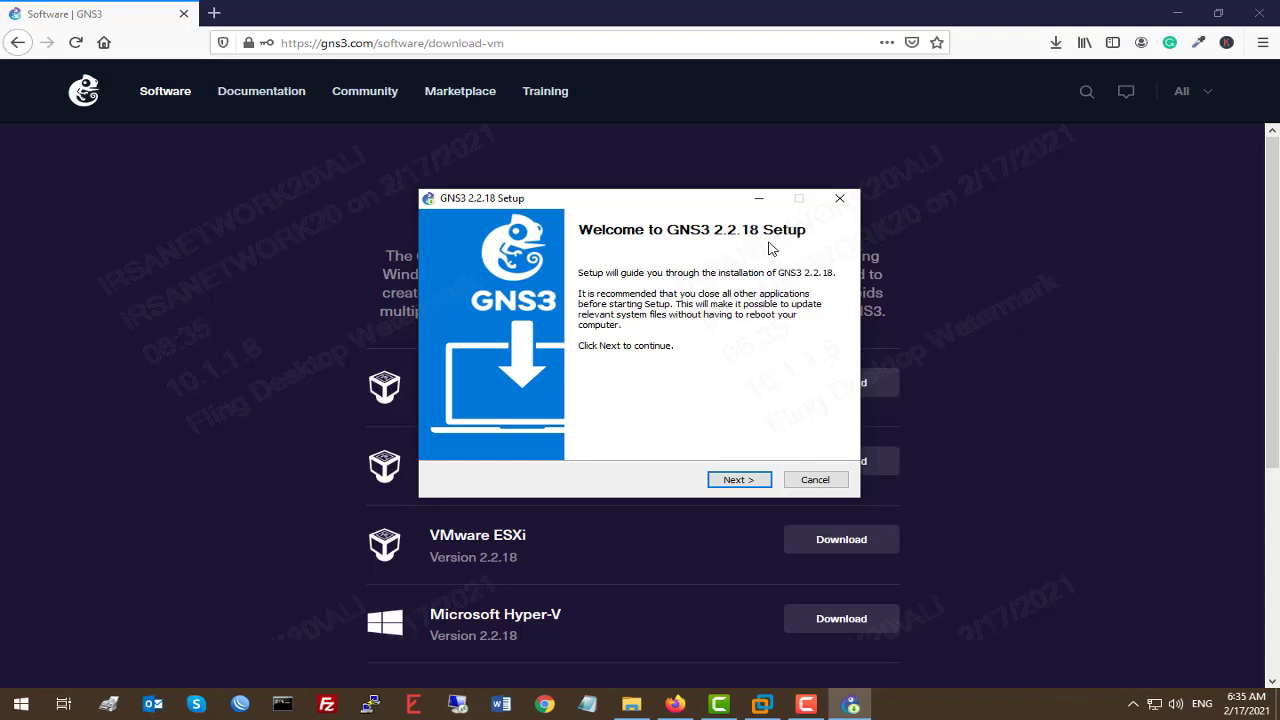
Pass the welcome page, accept the GNU license, and keep the default Start Menu folder
click(740, 482)
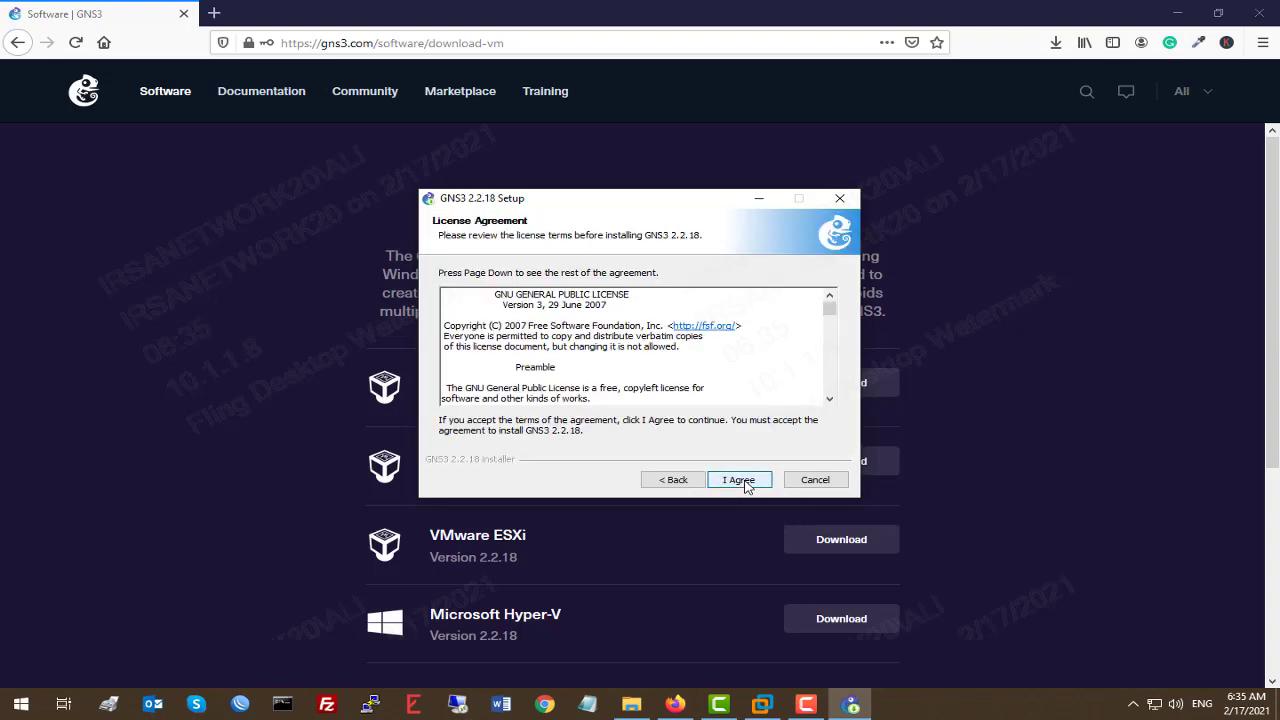
click(745, 483)
click(749, 484)
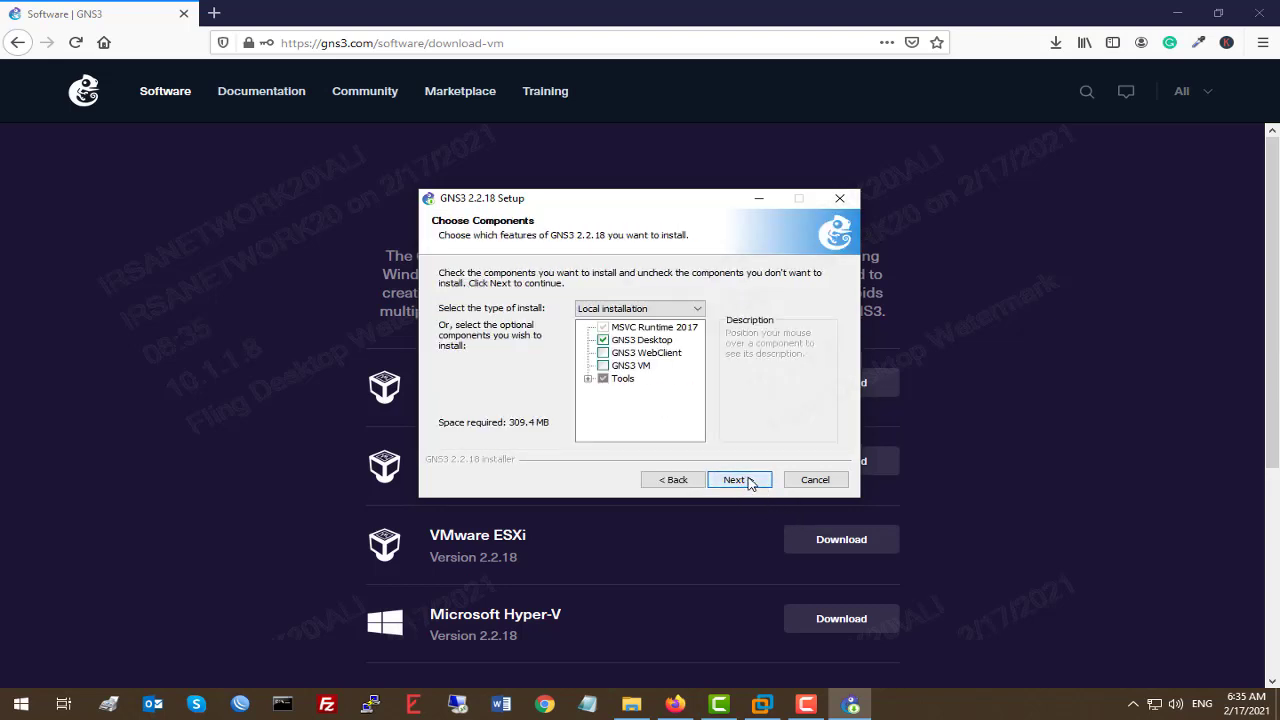
Expand Tools and deselect Wireshark in Choose Components, then continue
click(588, 379)
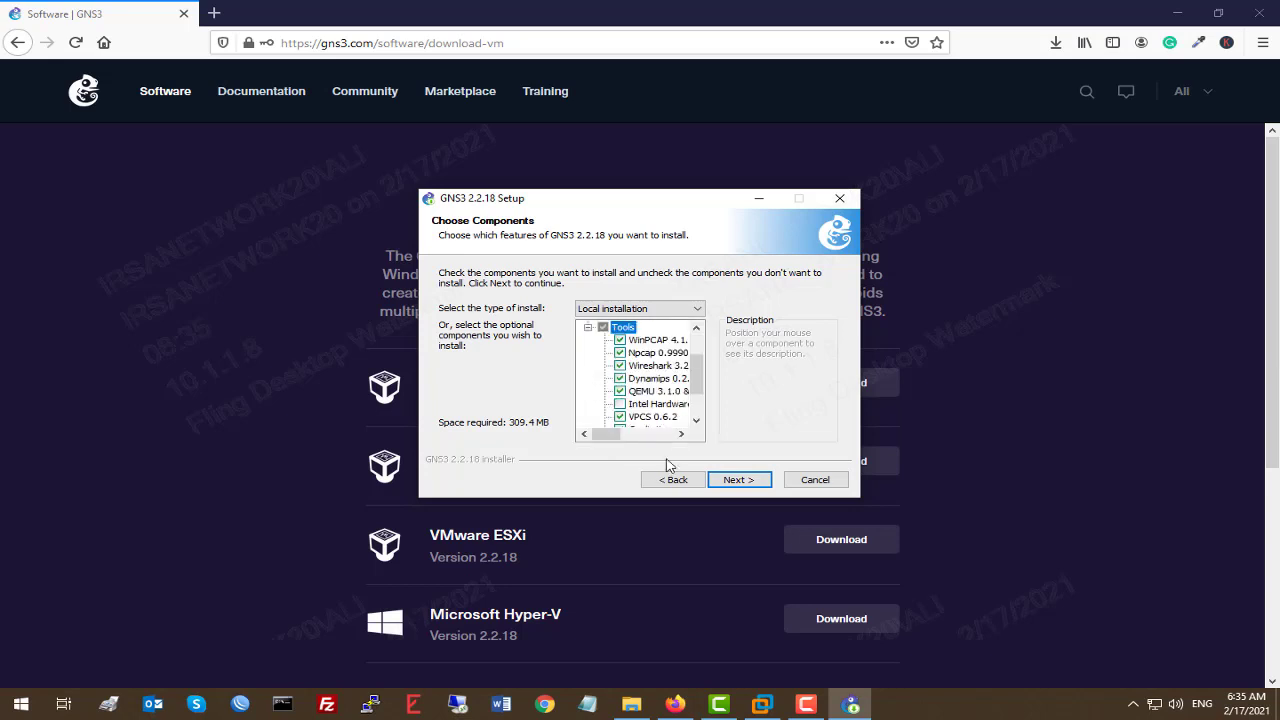
scroll(697, 404, down, 2)
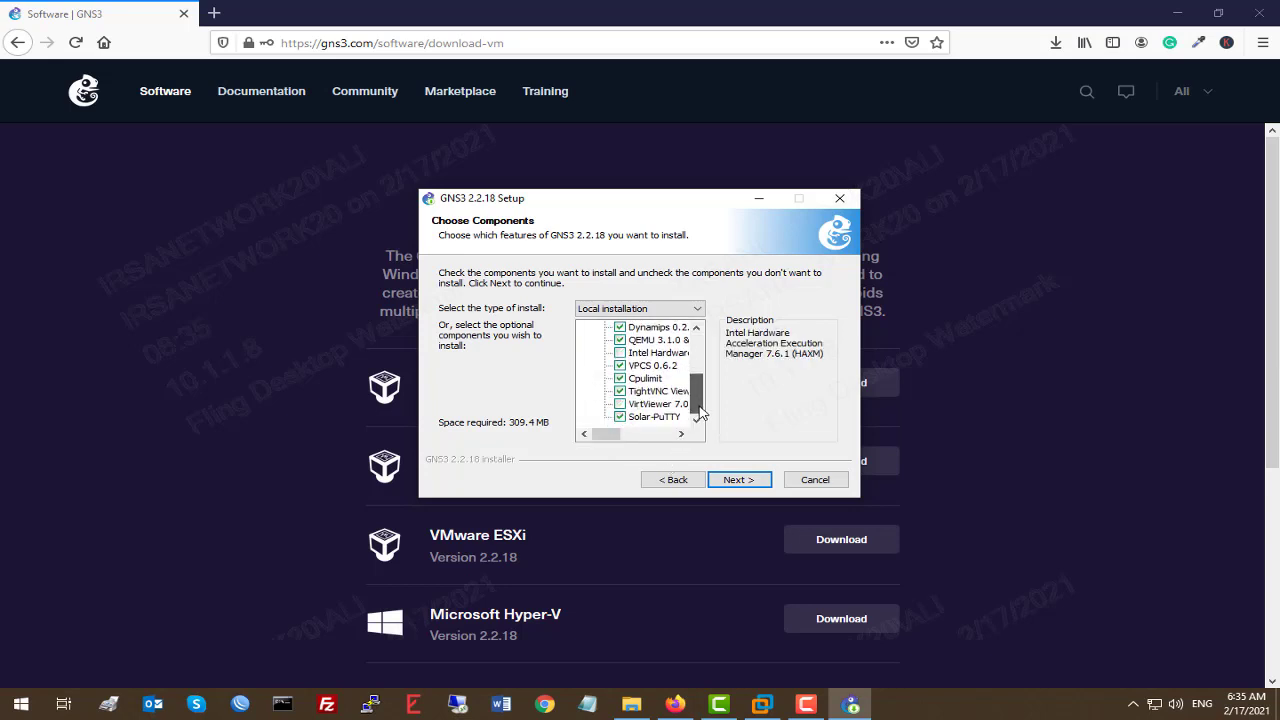
drag(697, 403, 697, 398)
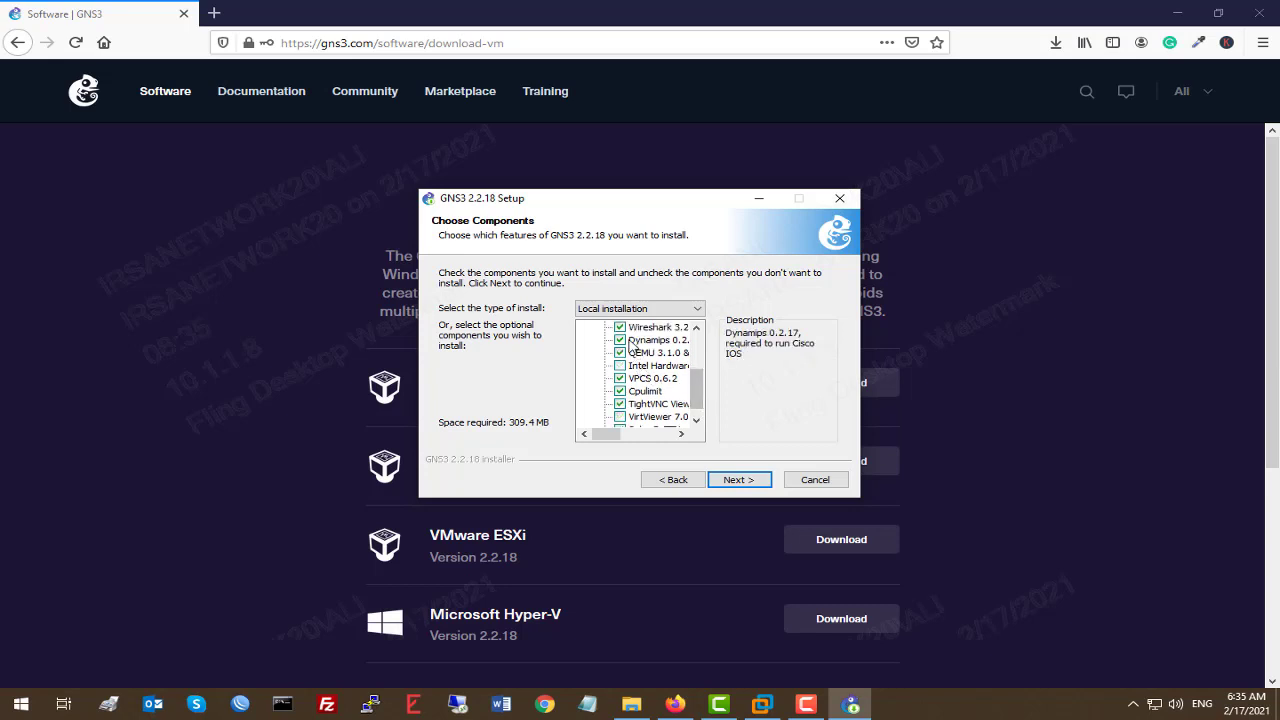
click(620, 327)
drag(700, 401, 703, 358)
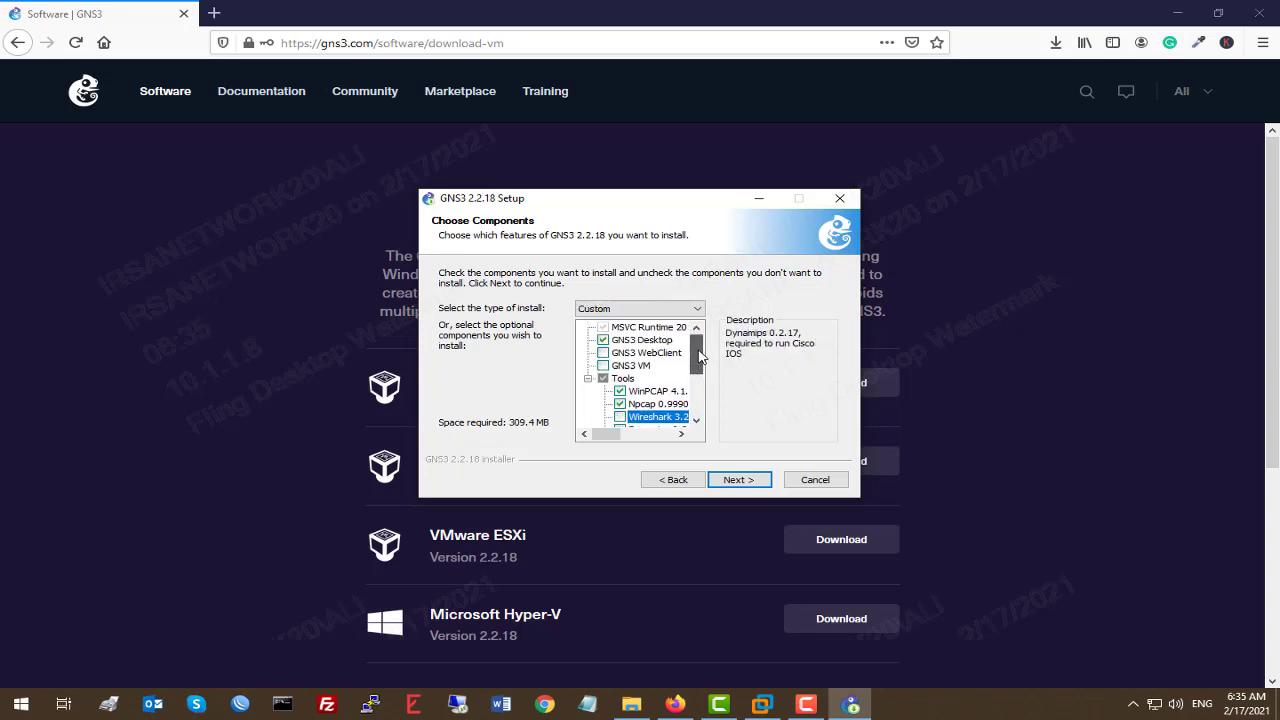
mouse_move(606, 435)
mouse_down()
mouse_move(628, 435)
mouse_move(606, 435)
mouse_up()
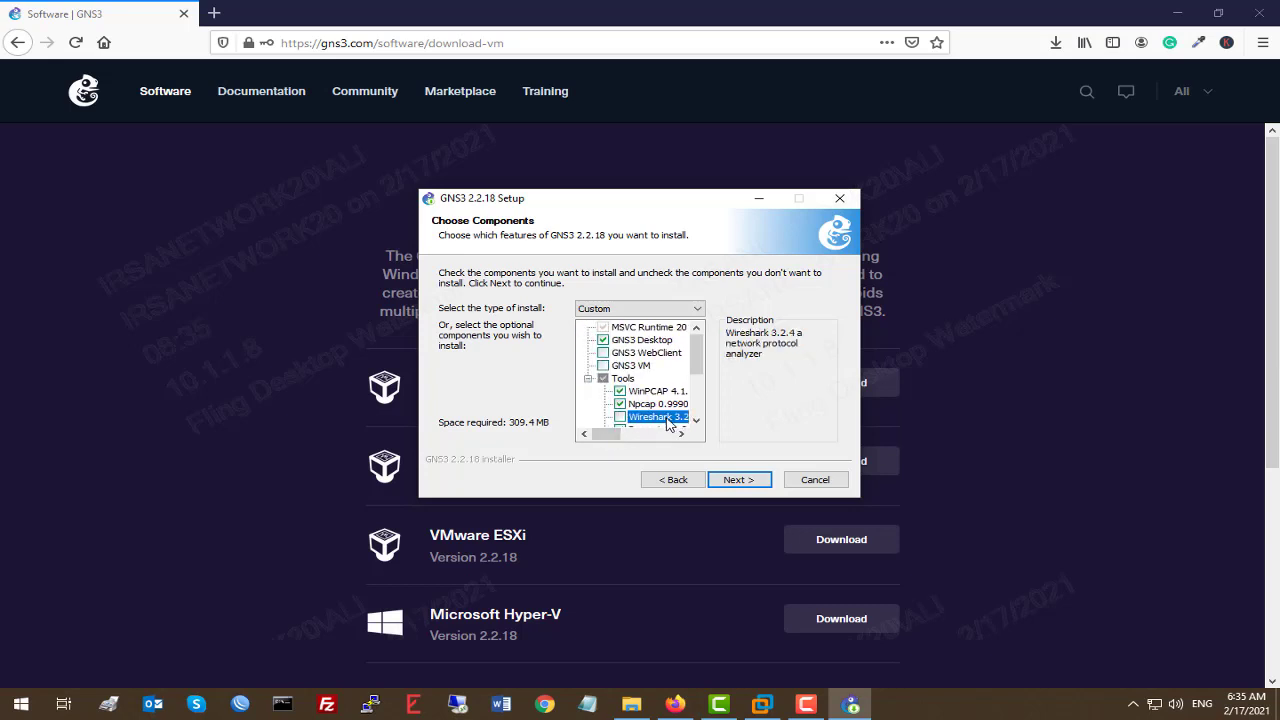
click(721, 484)
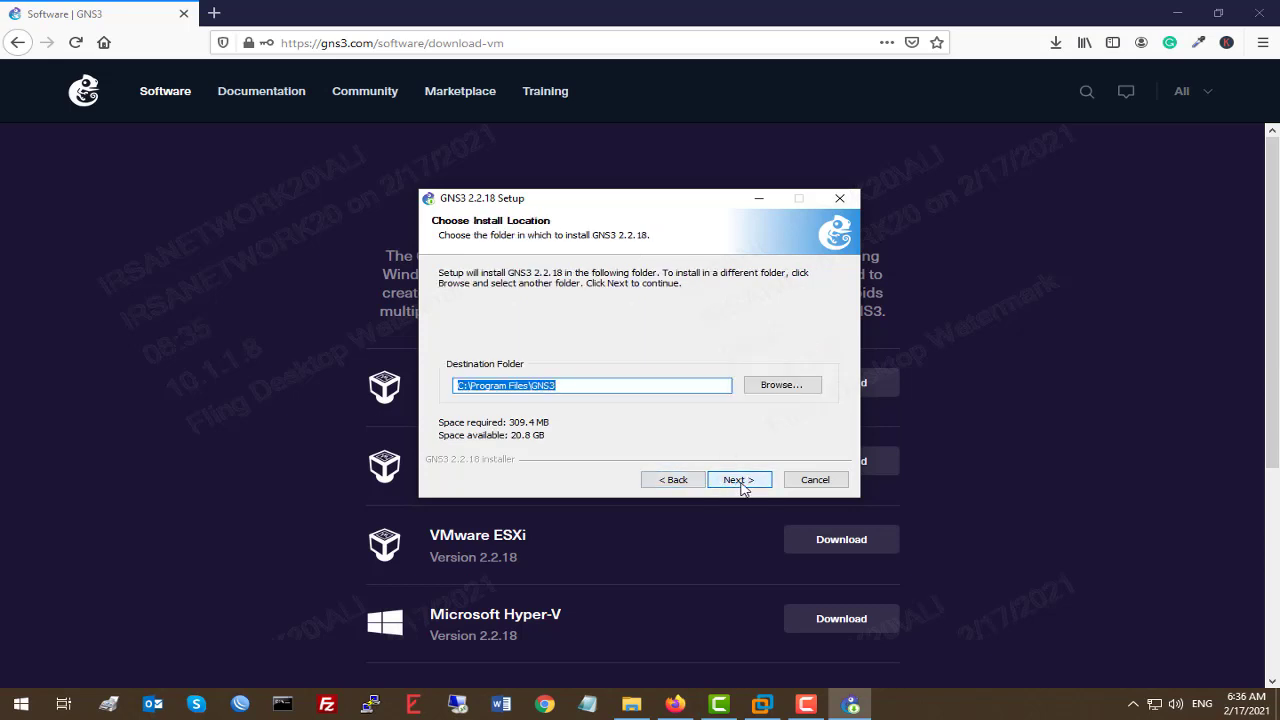
Install to C:\Program Files\GNS3, decline the Solarwinds toolset offer, and finish, launching GNS3
click(747, 482)
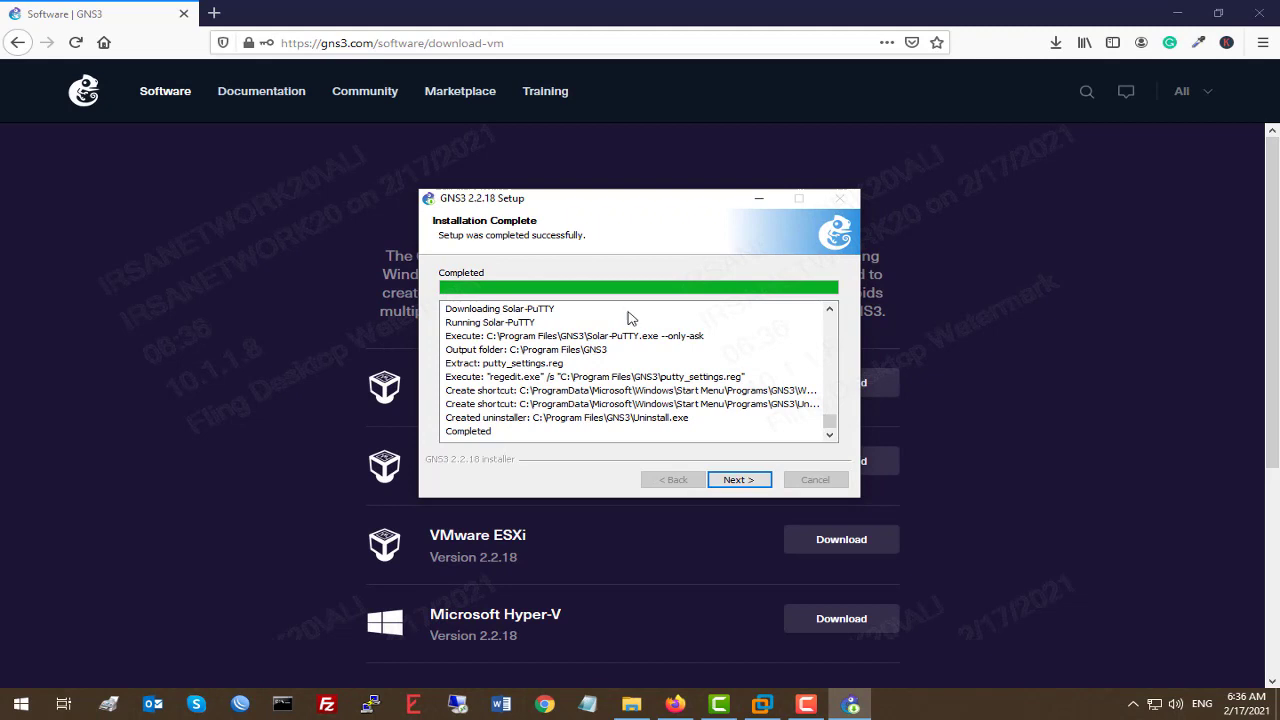
click(733, 484)
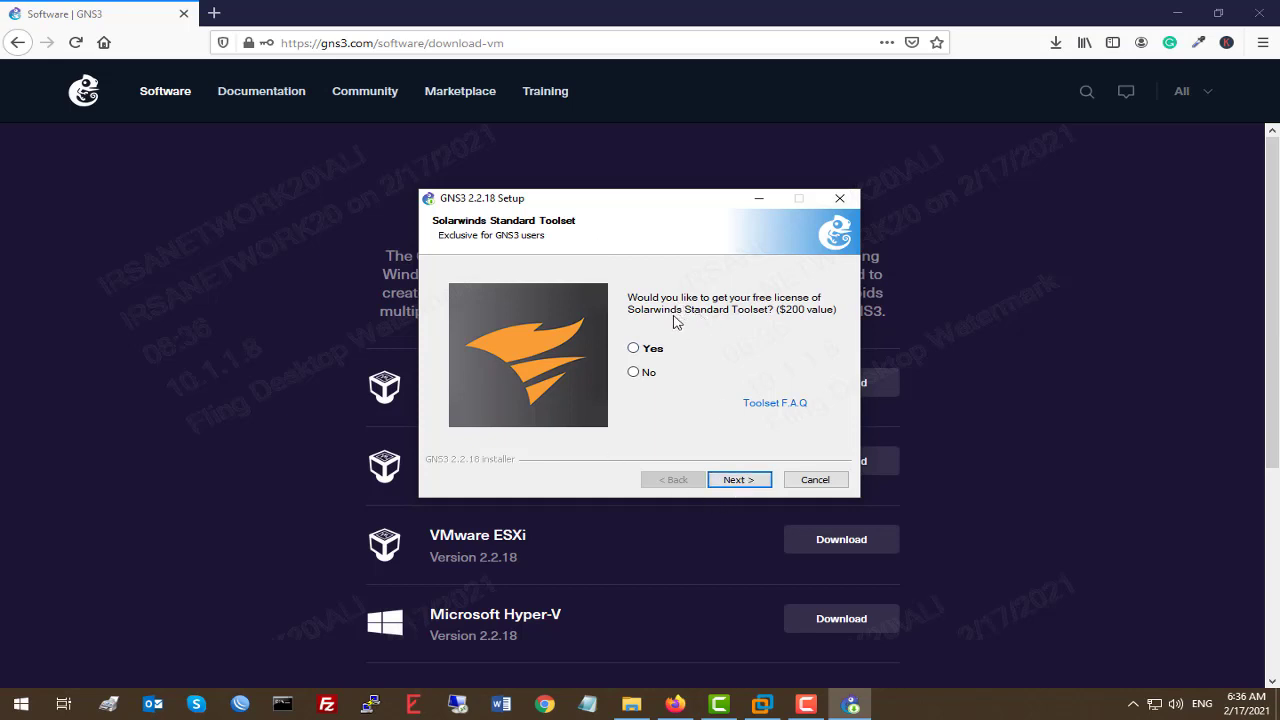
click(645, 377)
click(768, 486)
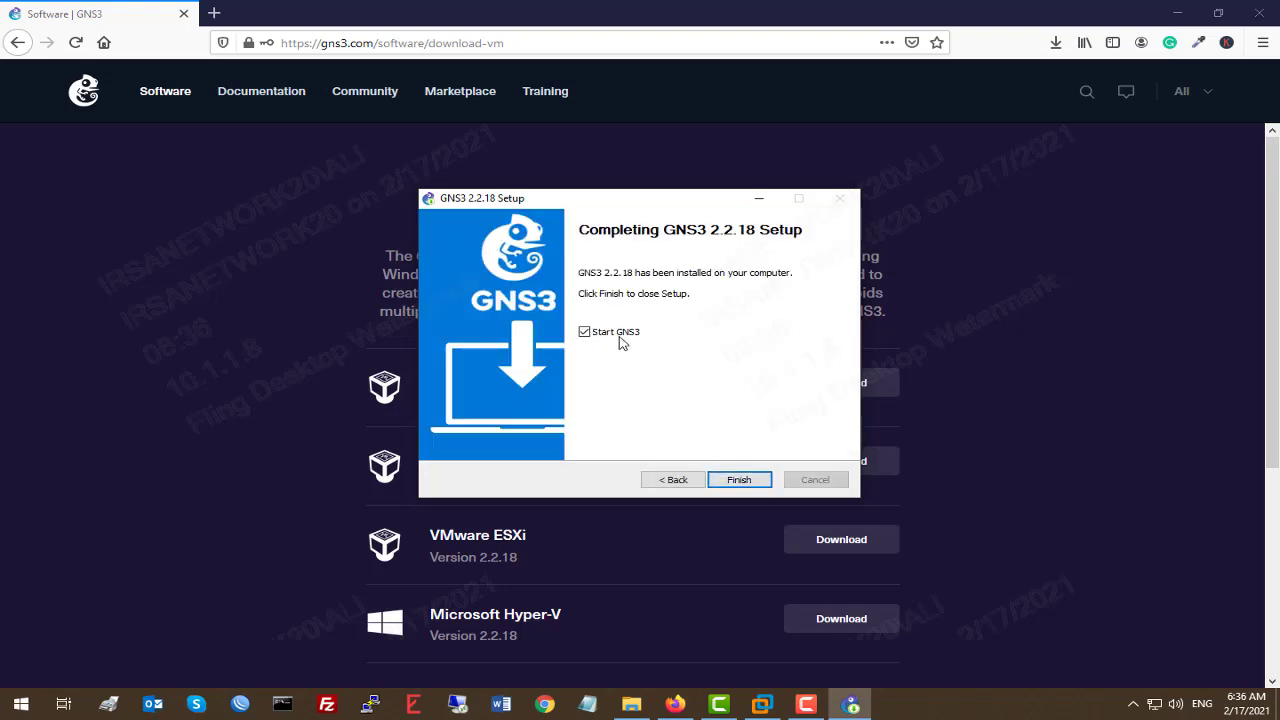
click(739, 480)
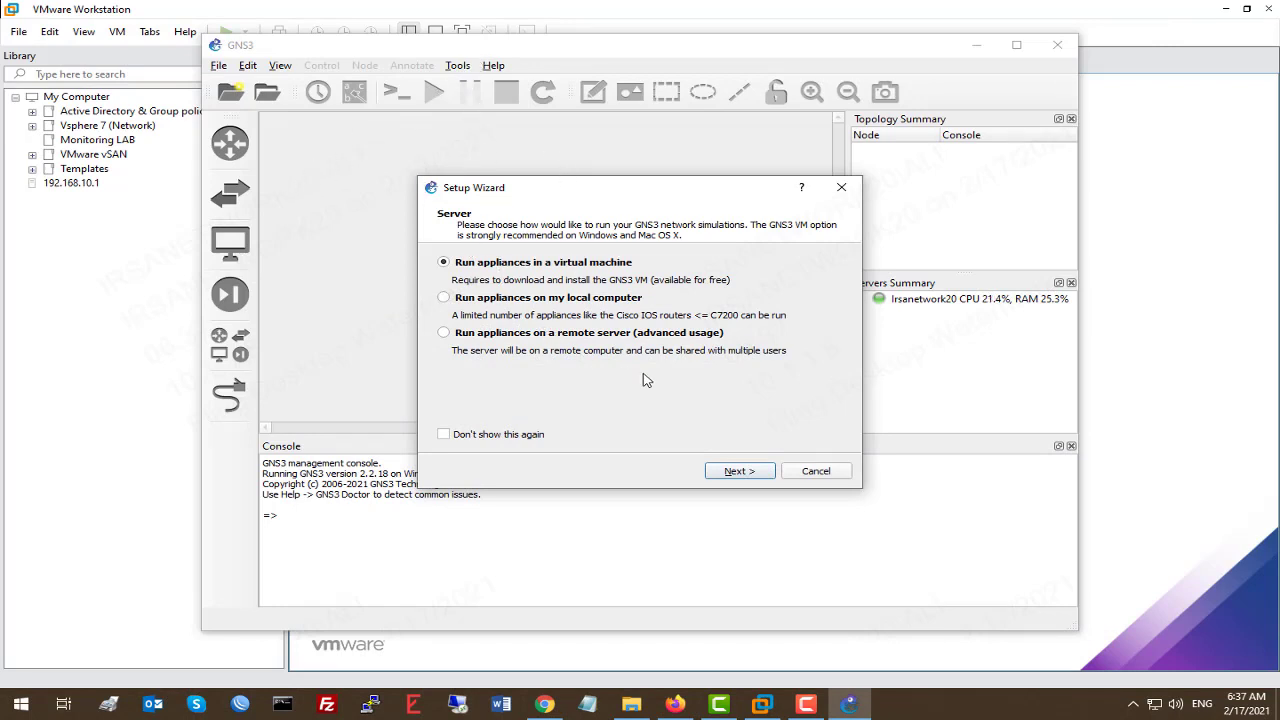
Tick 'Don't show this again' and cancel the GNS3 Setup Wizard
click(462, 439)
click(818, 471)
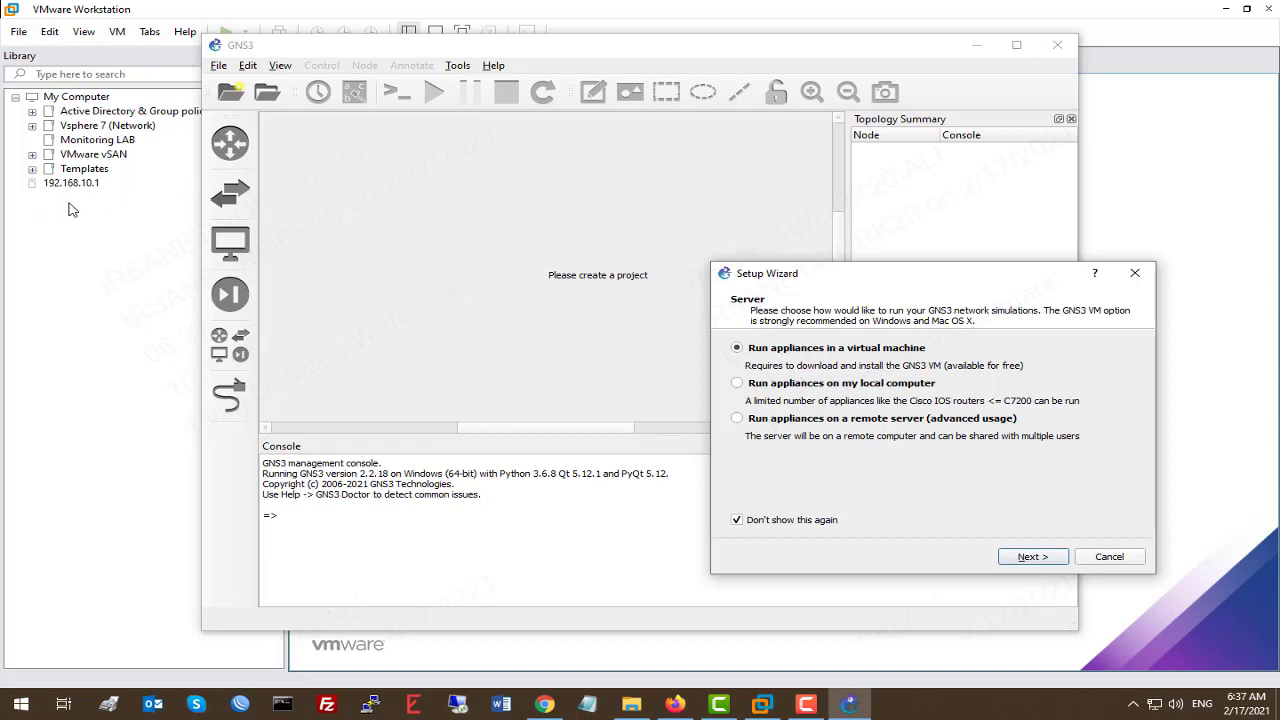
click(1110, 557)
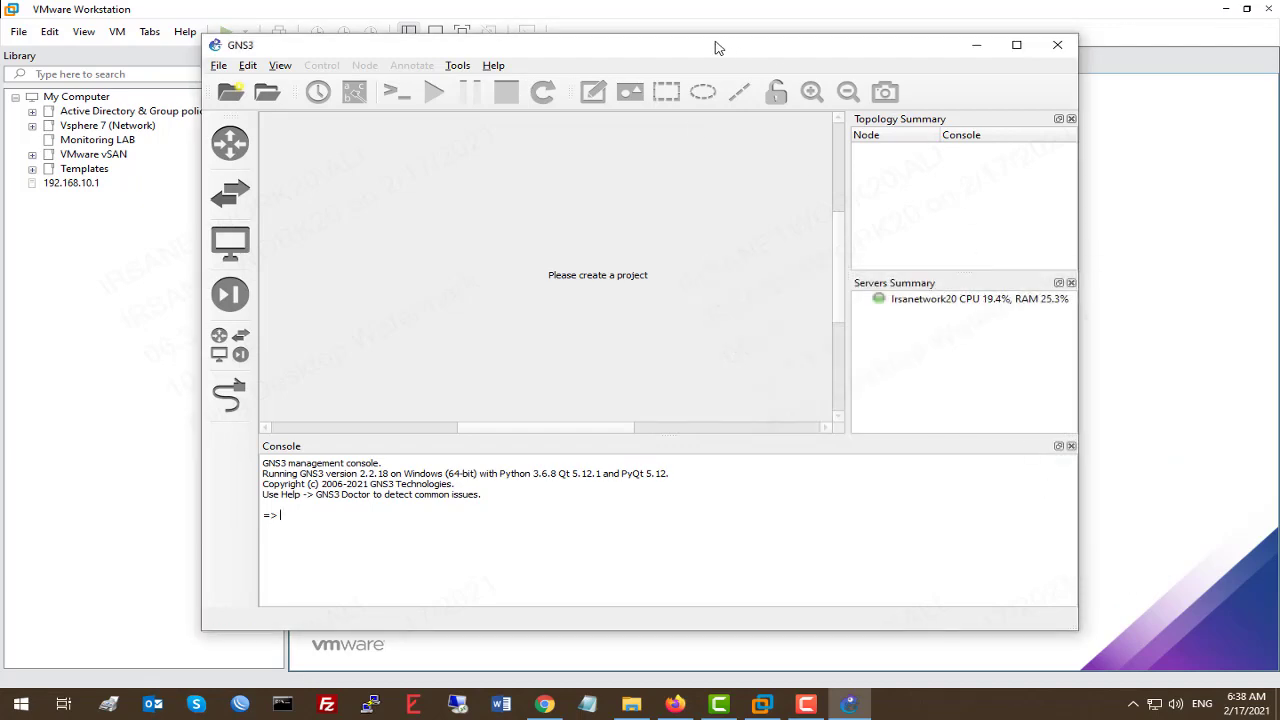
Maximize the GNS3 window and try dragging an ATM switch from the switch devices
drag(677, 54, 897, 121)
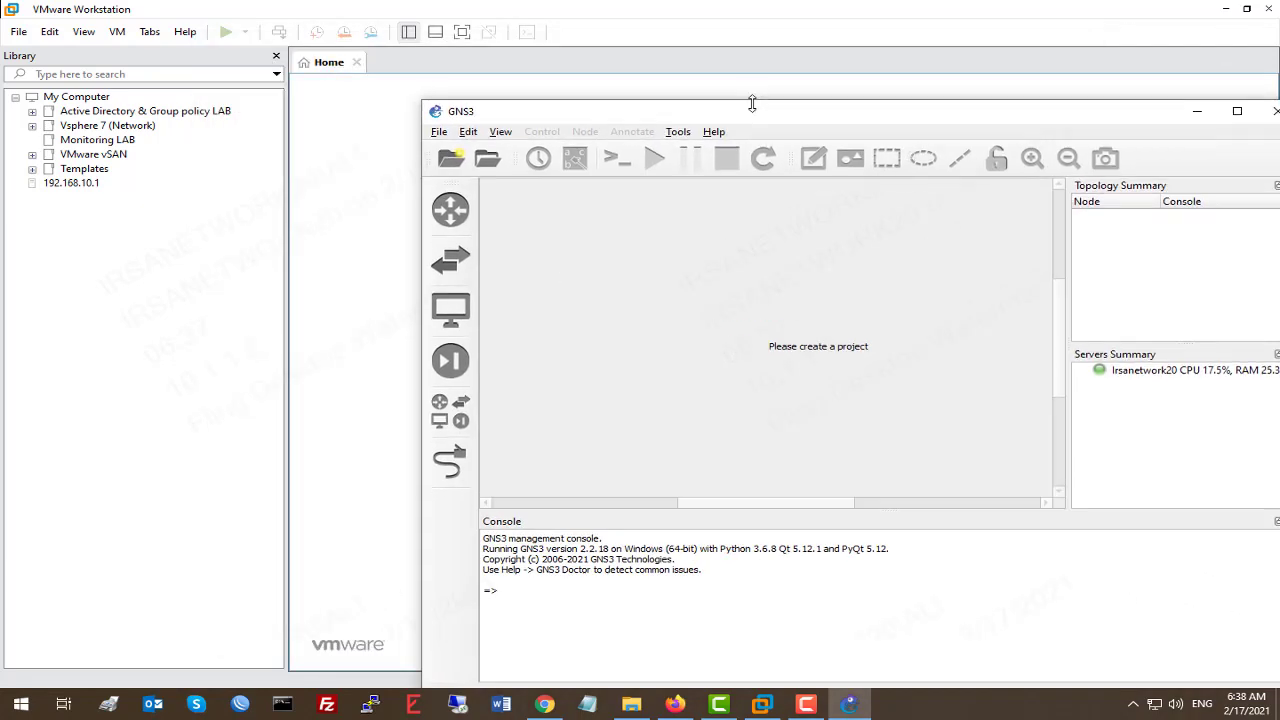
click(1237, 111)
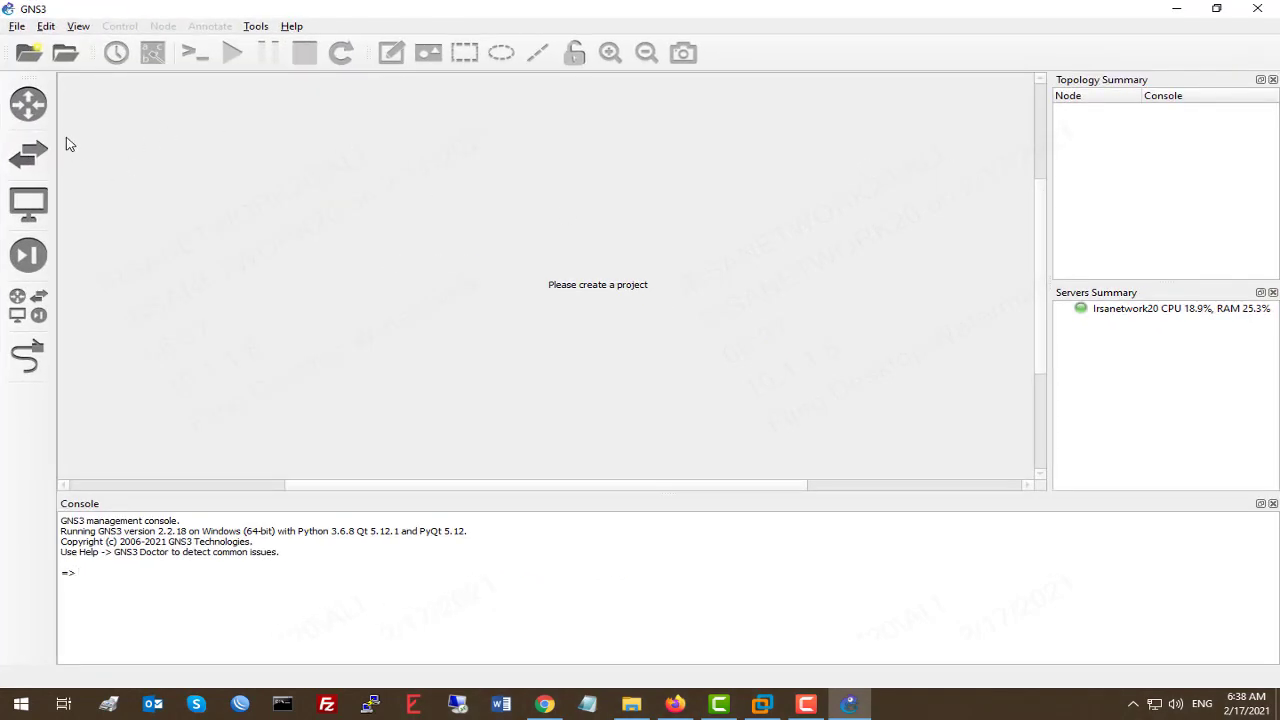
click(28, 104)
click(28, 156)
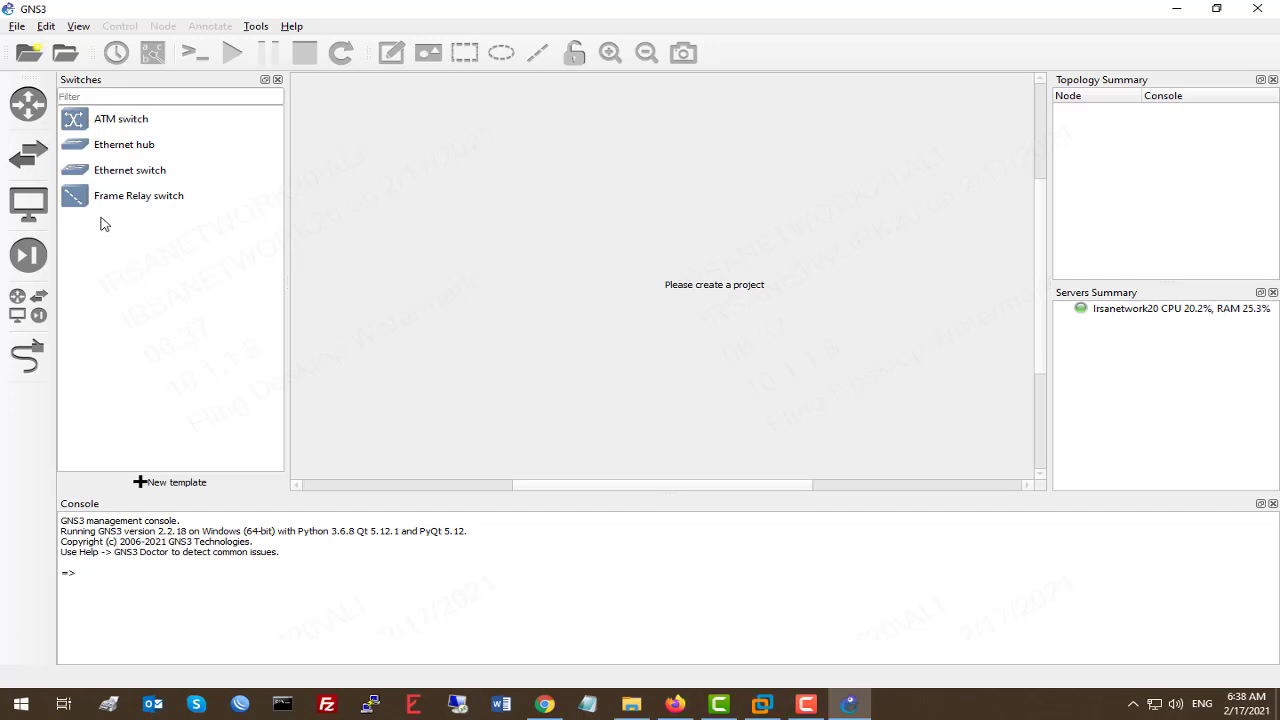
drag(110, 122, 520, 266)
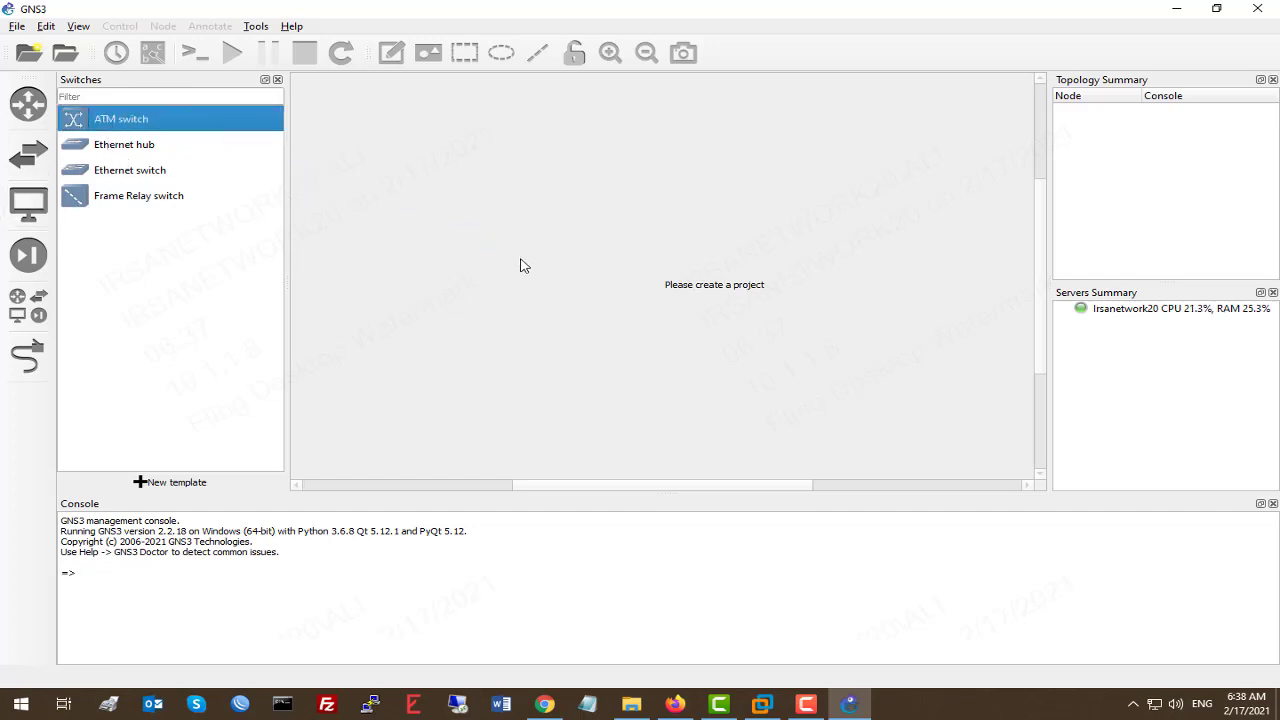
Create a new blank project named 'sample'
click(17, 27)
click(52, 46)
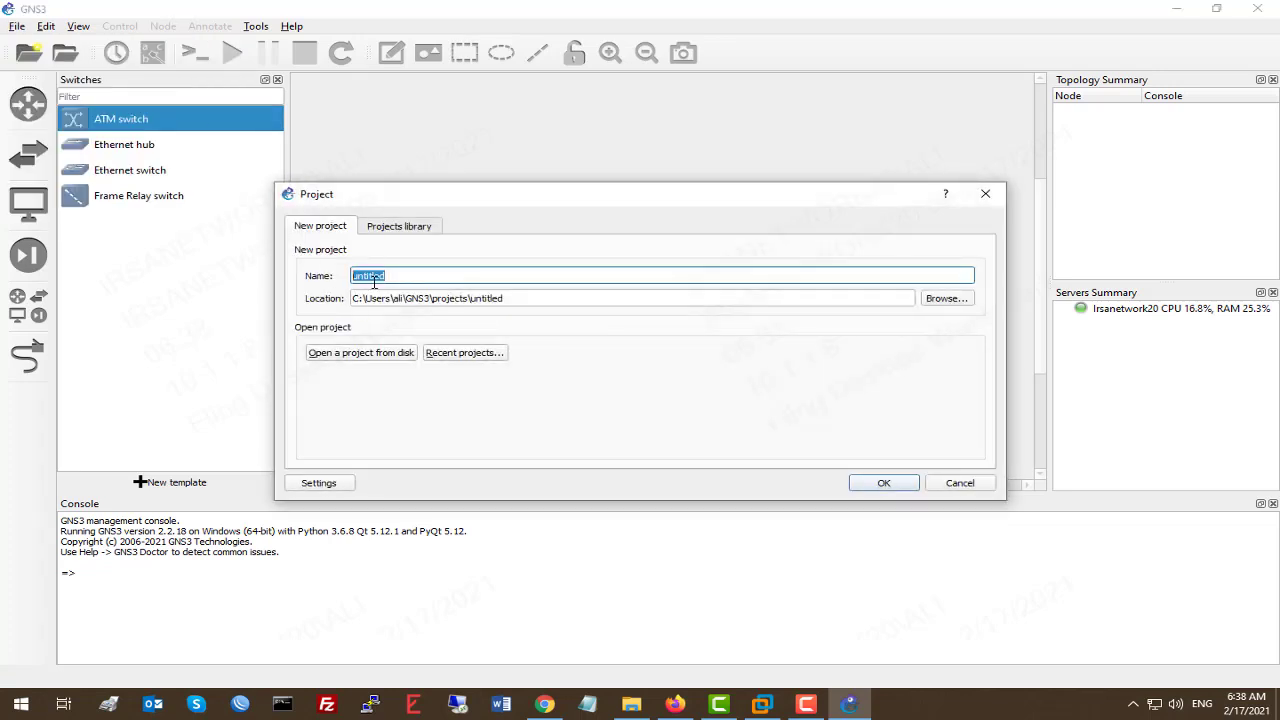
text(sample)
click(884, 483)
Place a test ATM switch and Ethernet hub on the canvas, then delete both
drag(120, 120, 613, 300)
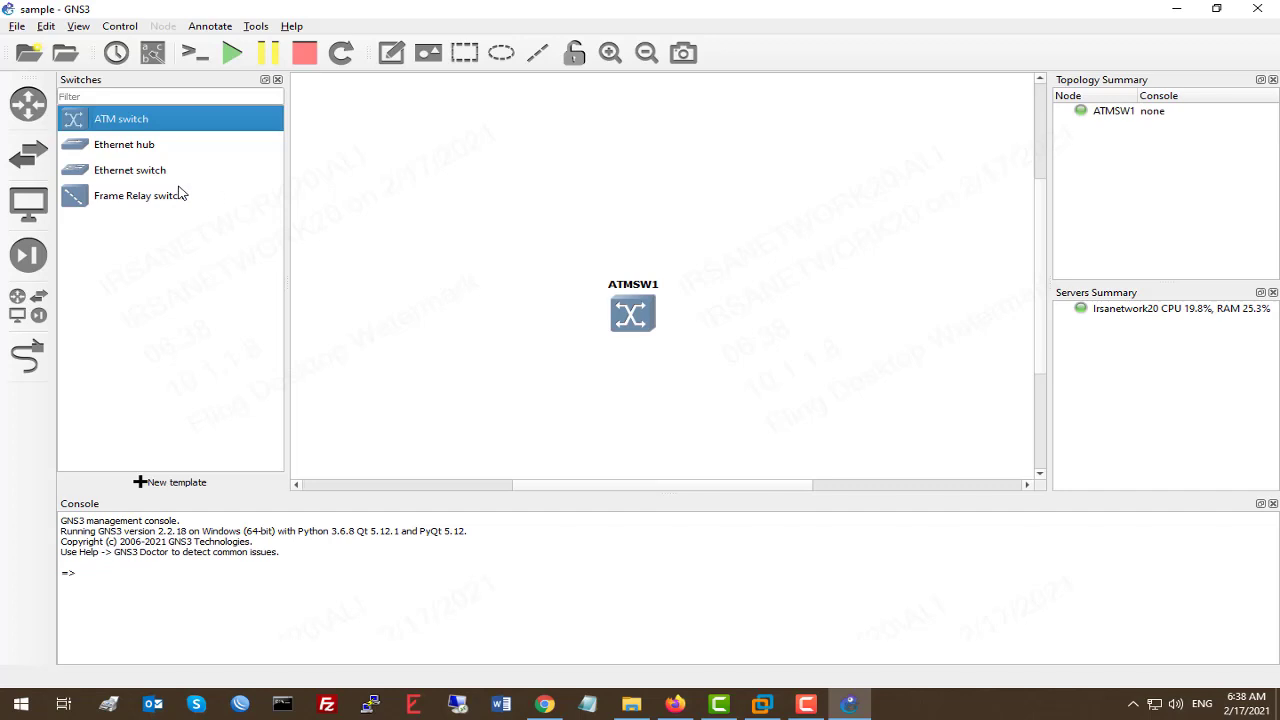
drag(126, 150, 763, 226)
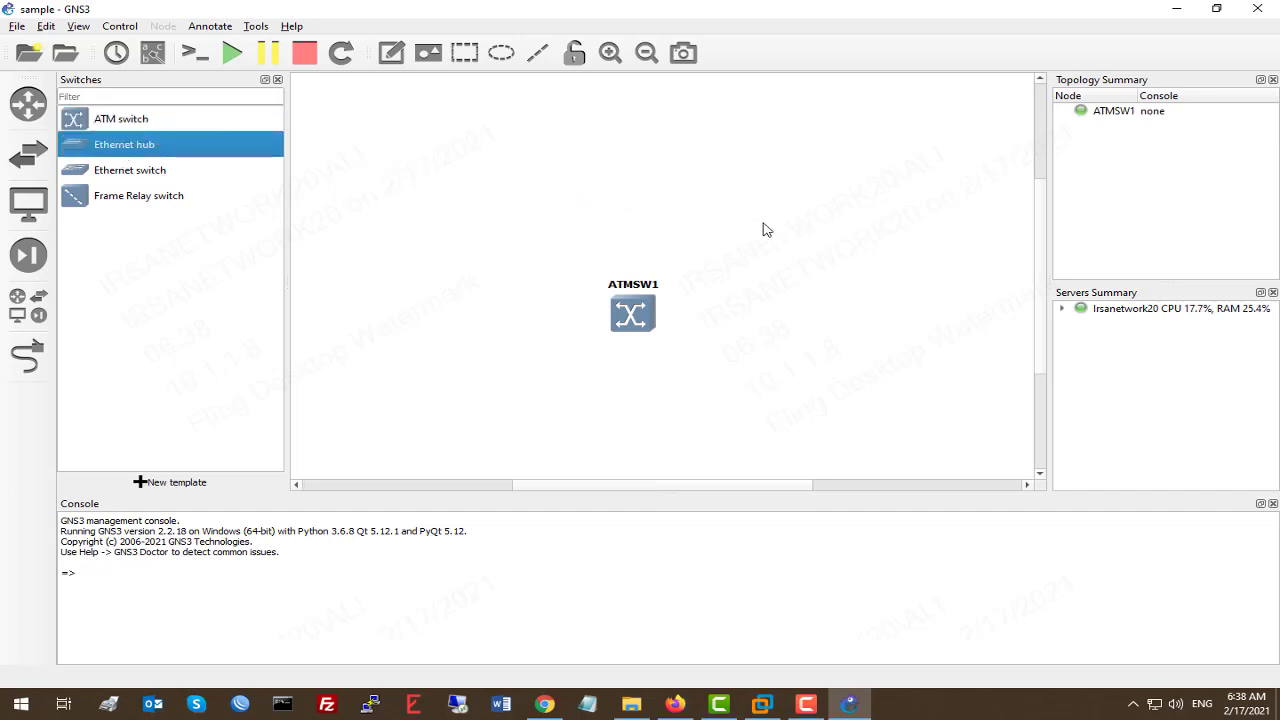
drag(970, 152, 408, 412)
right_click(620, 320)
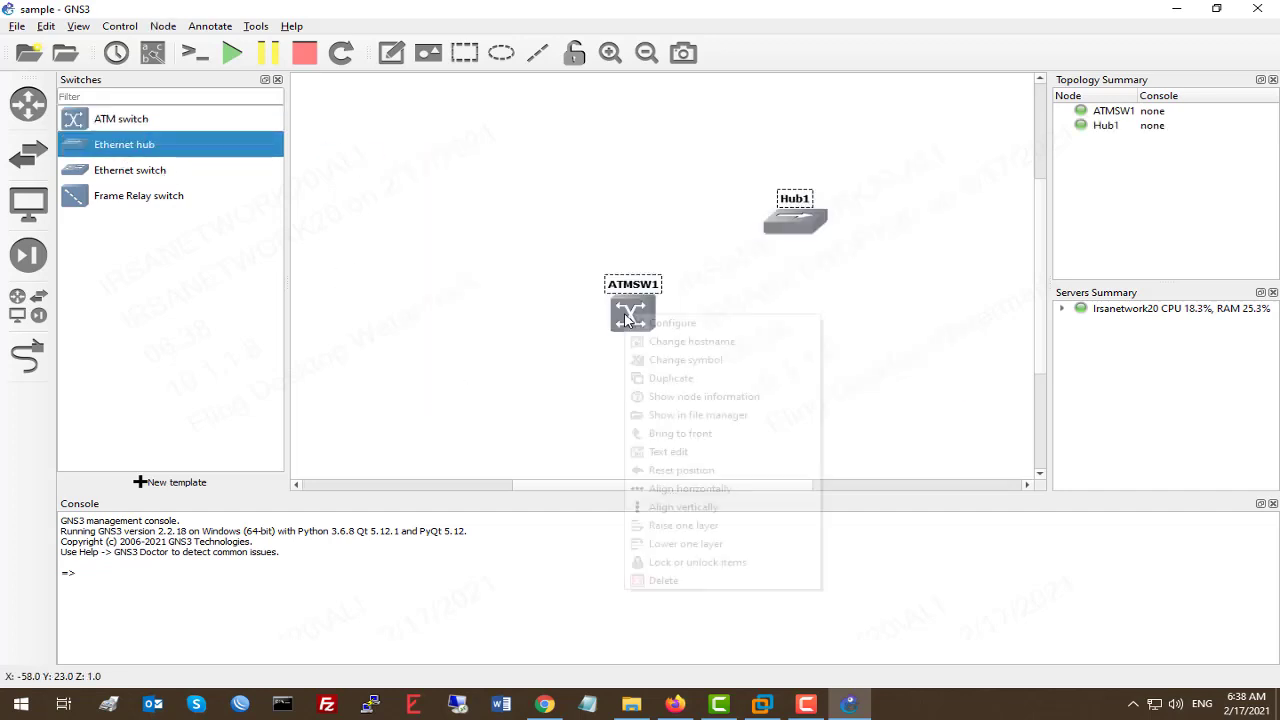
click(672, 581)
click(672, 369)
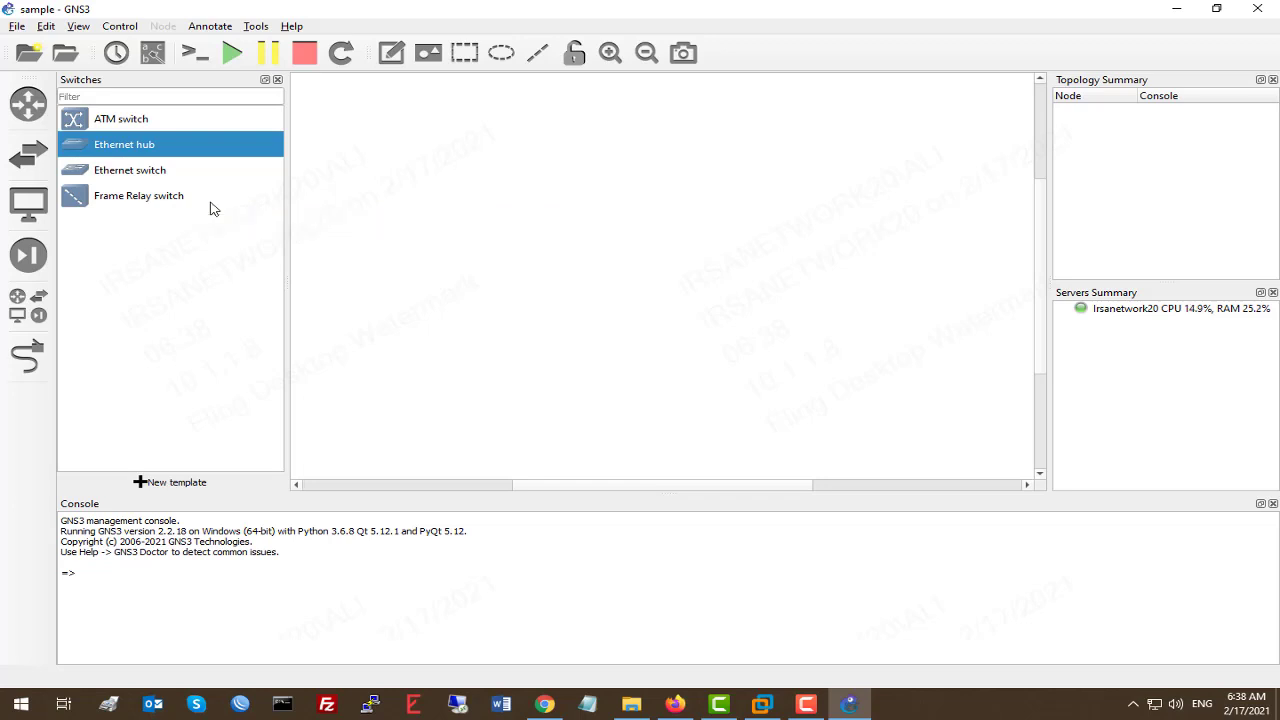
Open the GNS3 VM page in Edit > Preferences
click(18, 28)
click(18, 28)
click(46, 26)
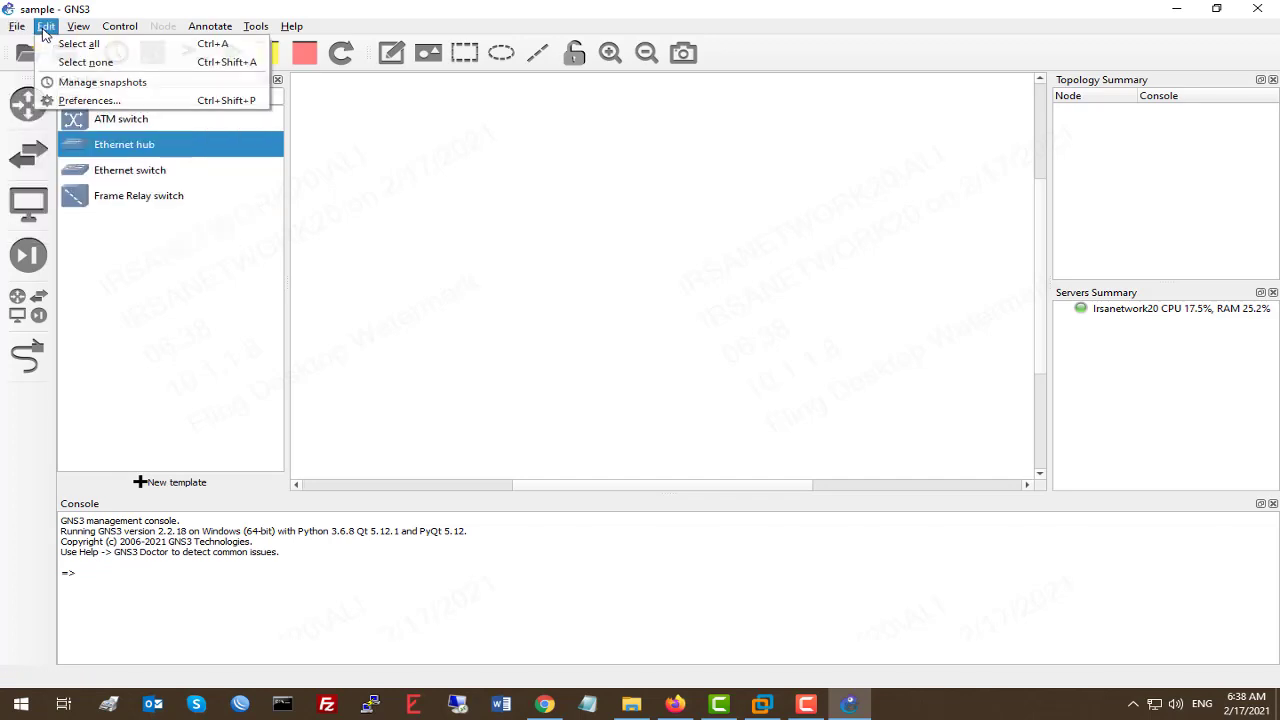
click(92, 102)
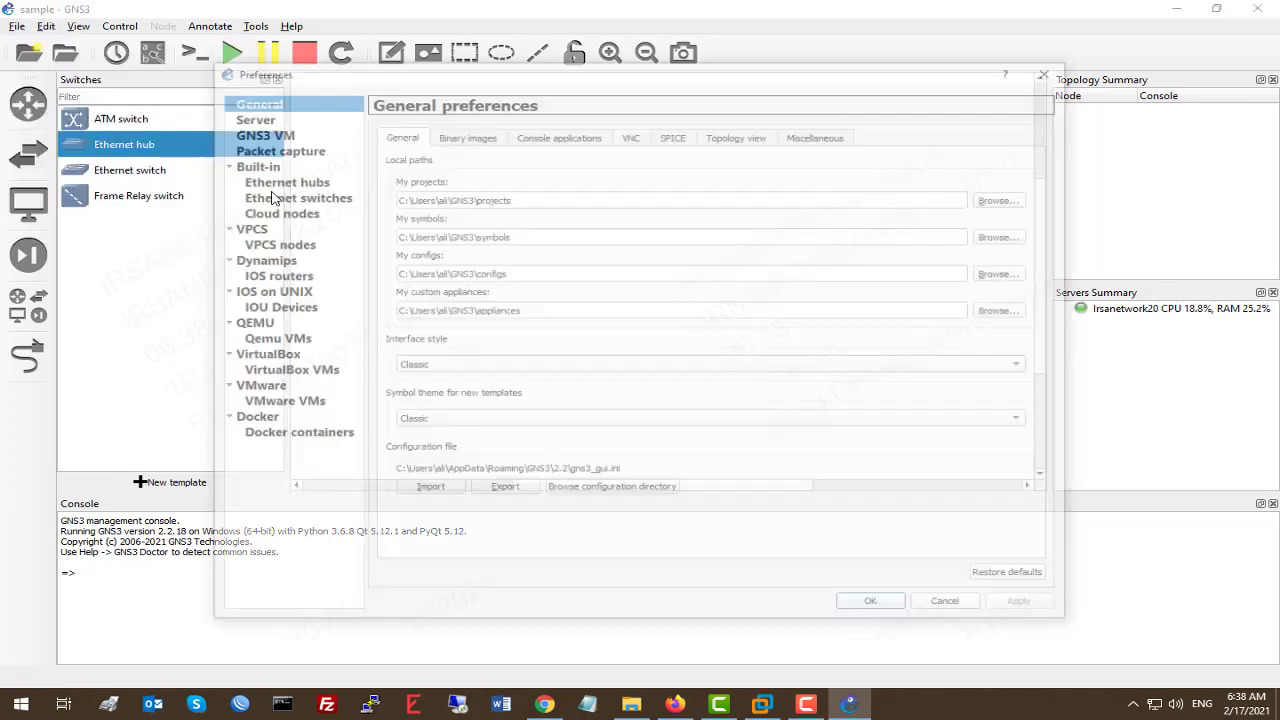
click(258, 133)
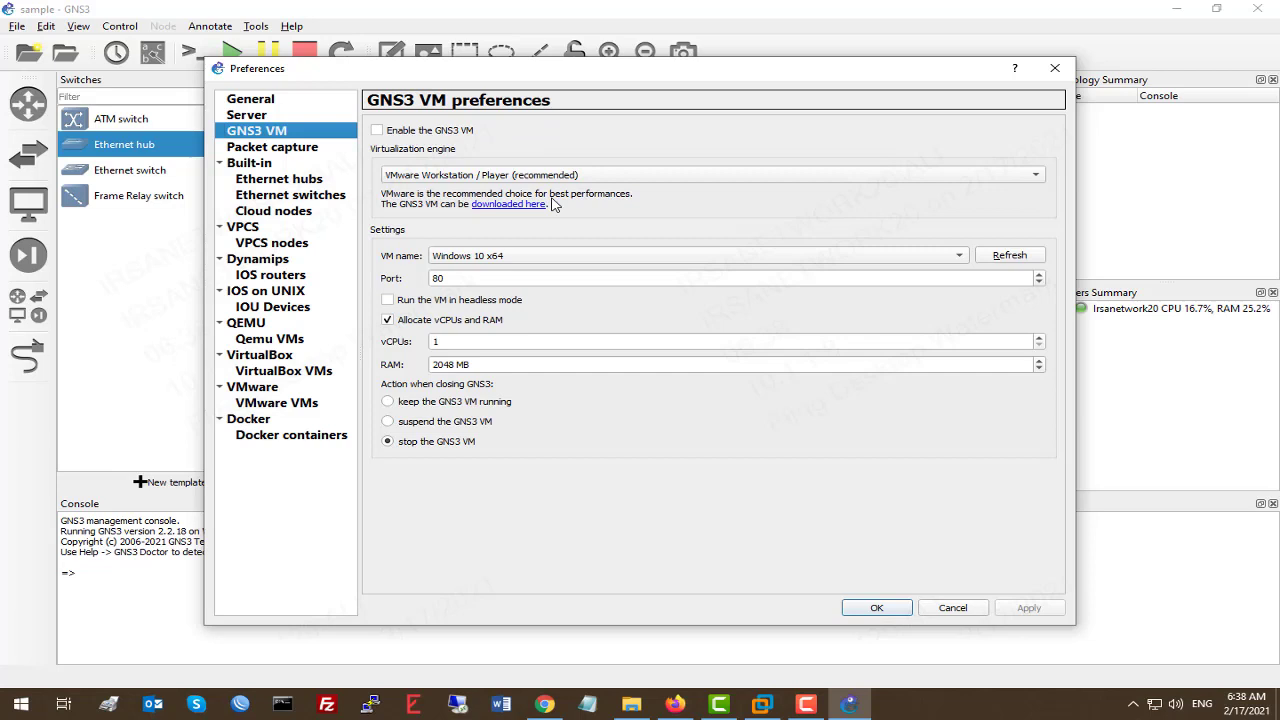
Check the VMware Workstation / Player engine and VM list, leaving the GNS3 VM disabled
click(407, 133)
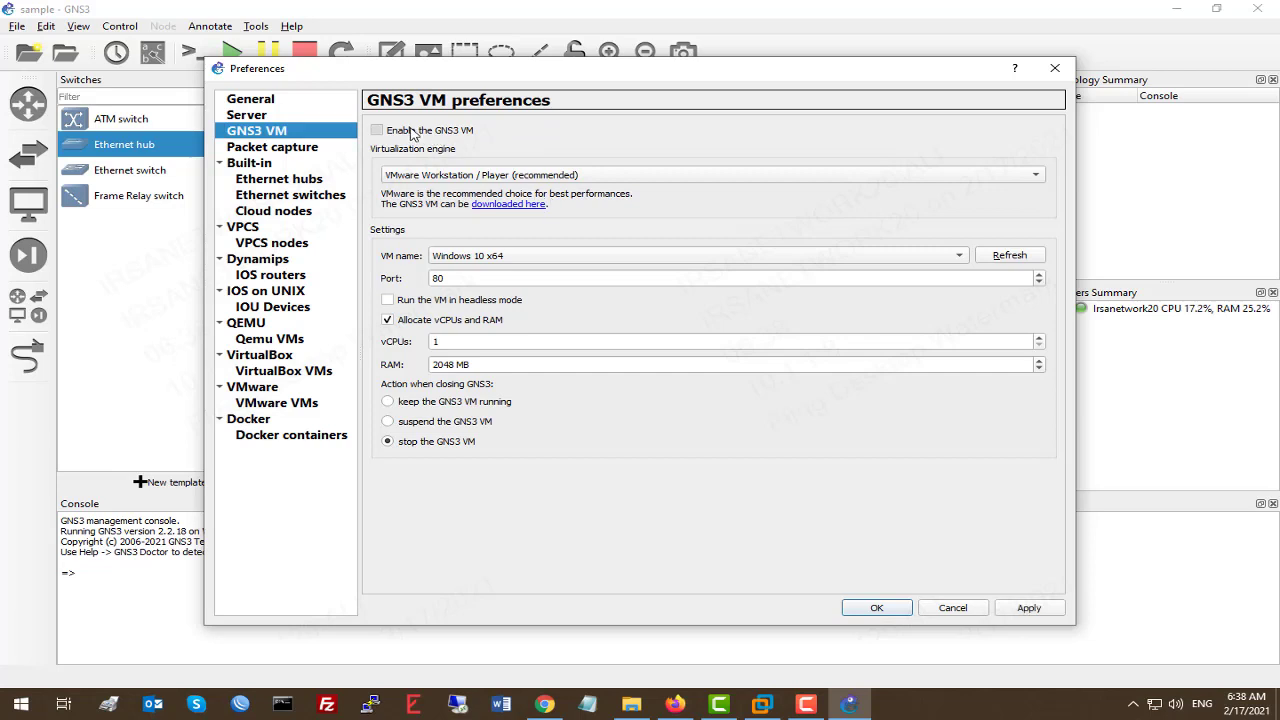
click(508, 178)
click(498, 178)
click(497, 260)
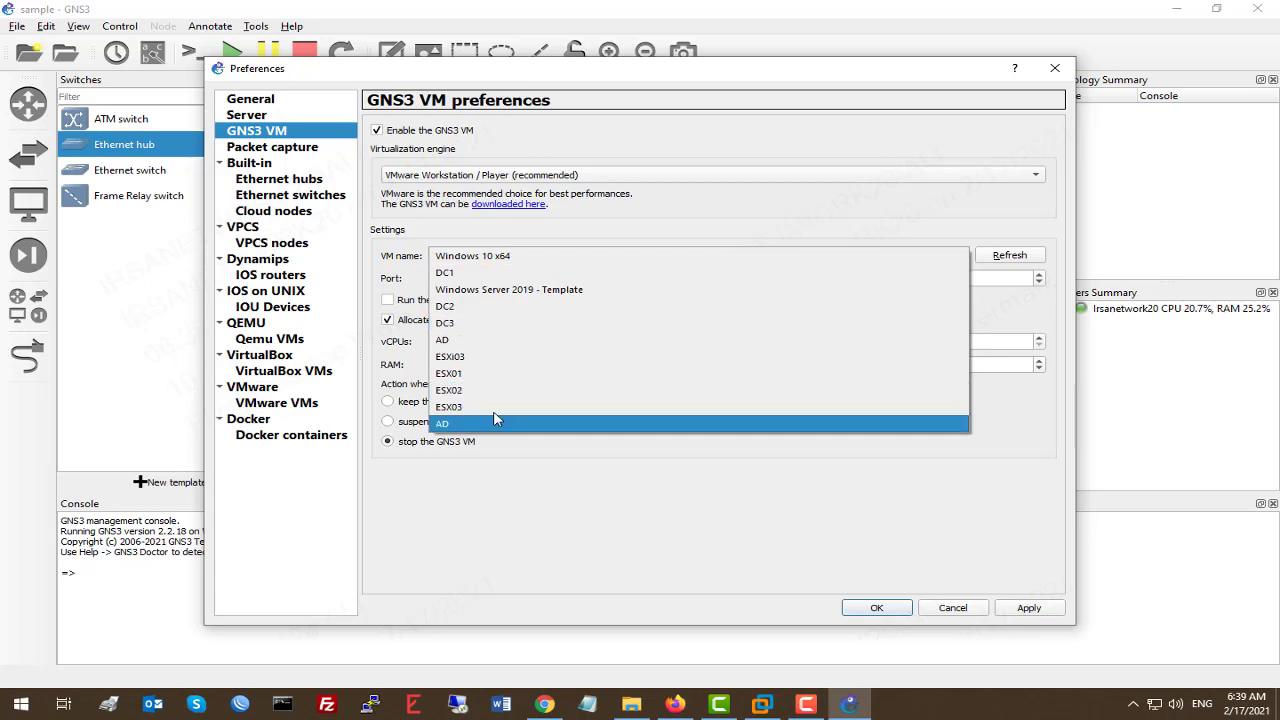
click(443, 137)
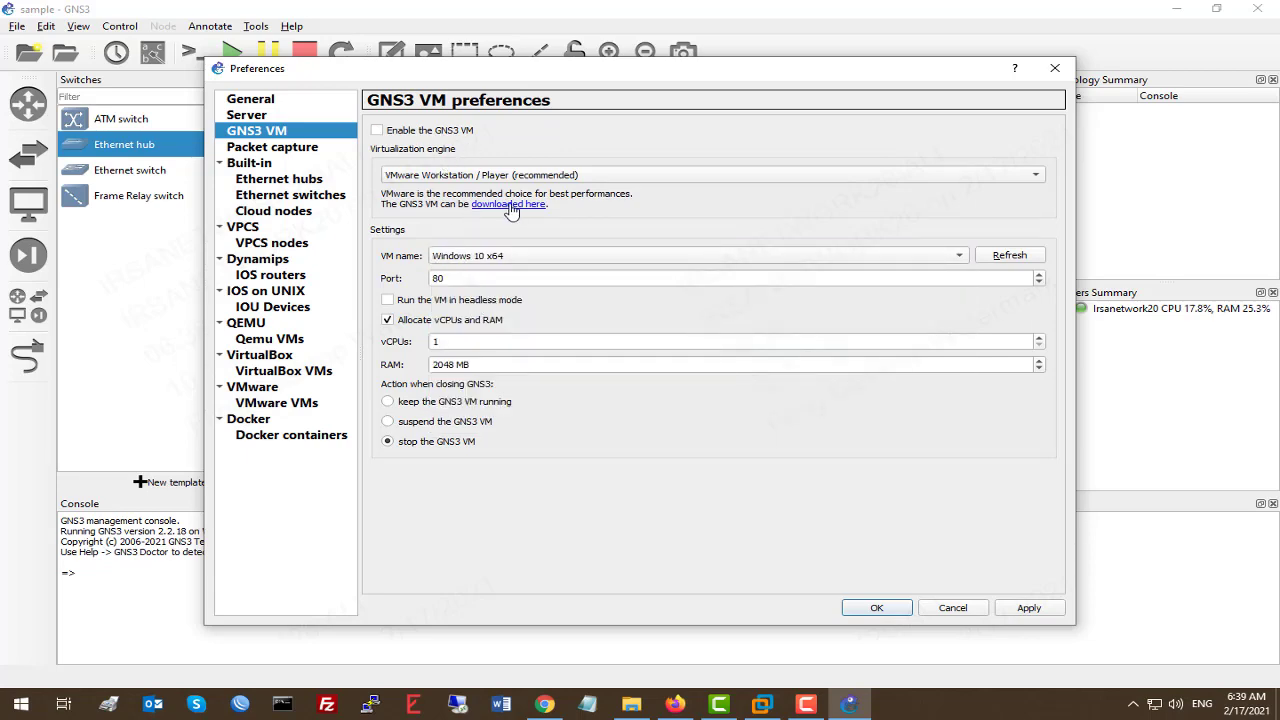
click(631, 704)
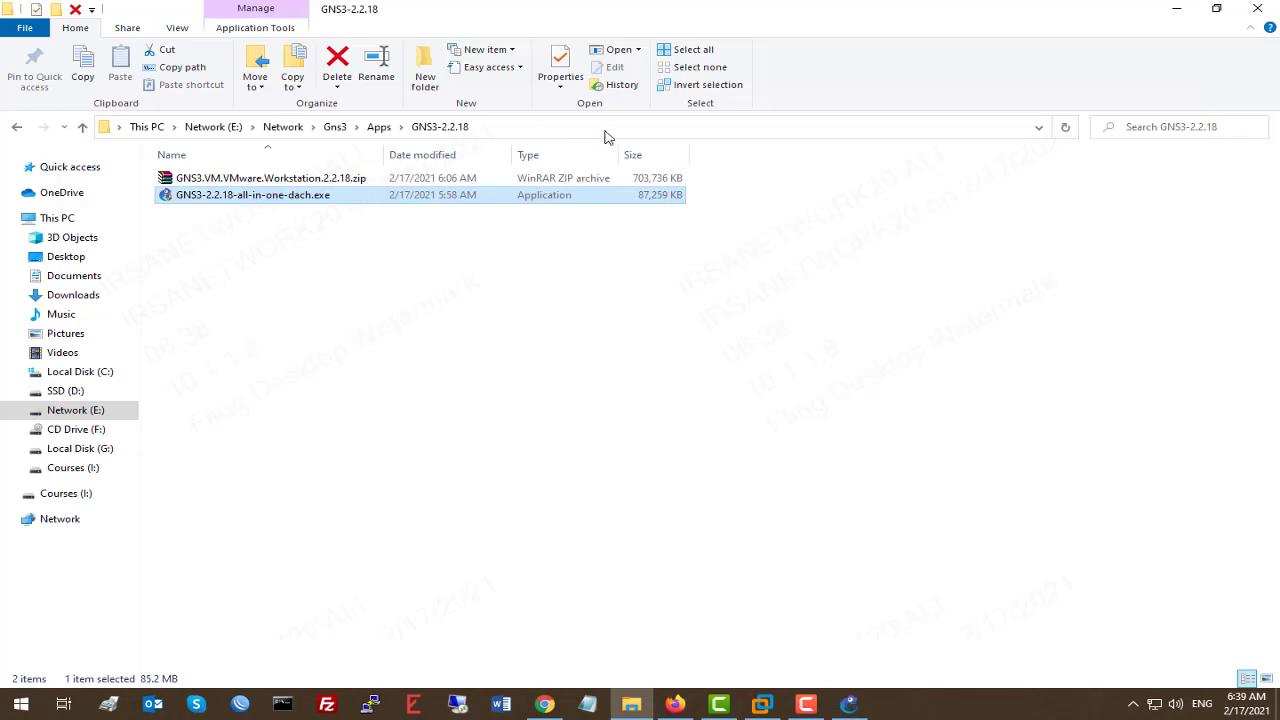
Extract the GNS3.VM.VMware.Workstation zip here with WinRAR to produce GNS3 VM.ova
right_click(355, 178)
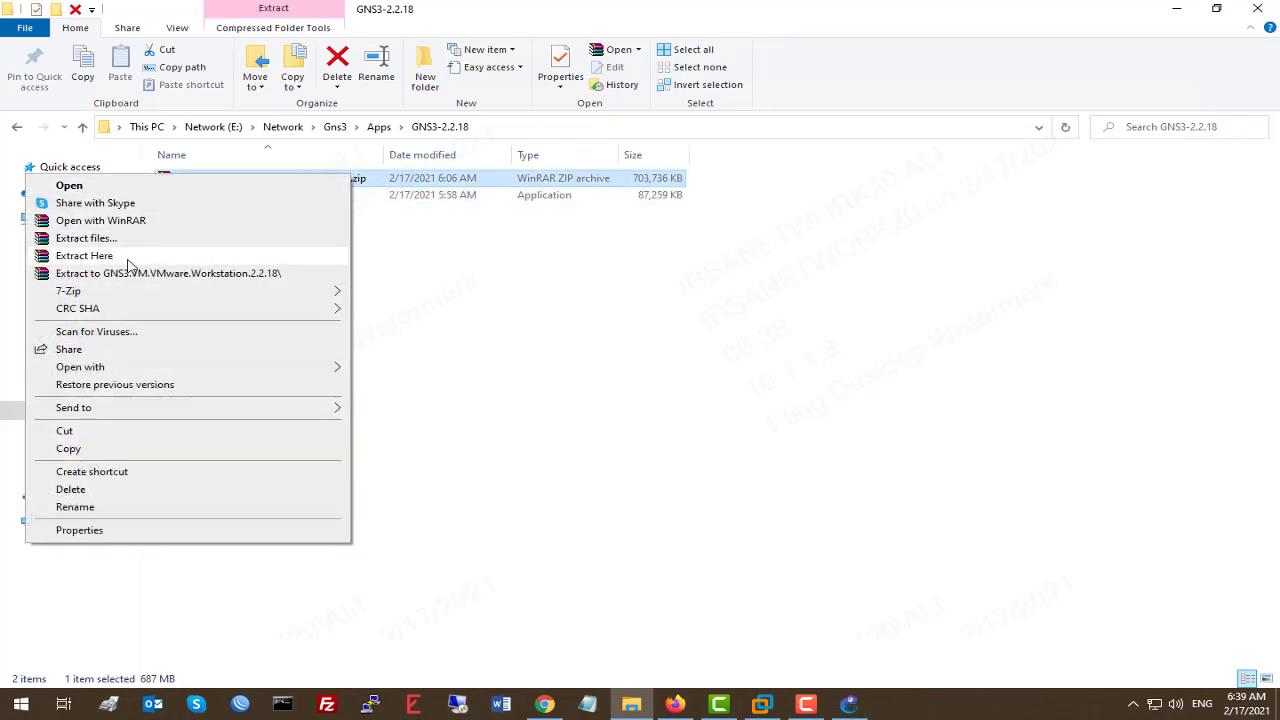
click(129, 256)
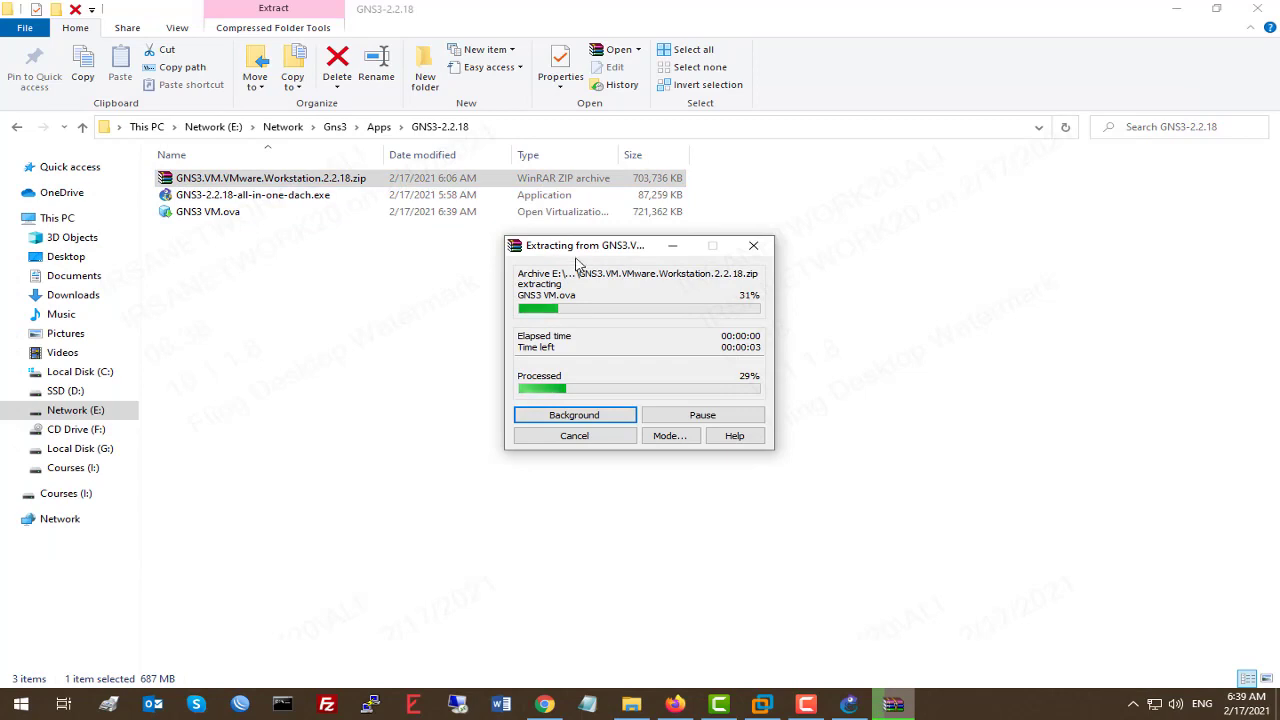
drag(591, 250, 818, 273)
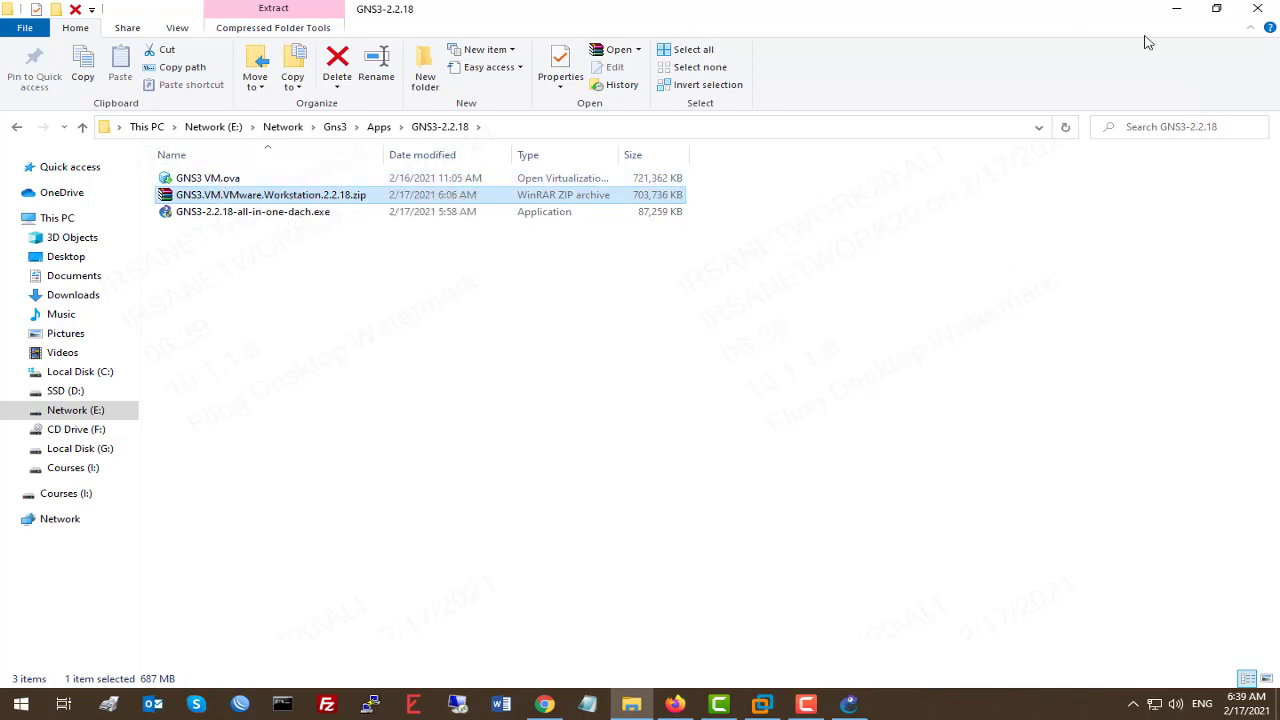
click(752, 708)
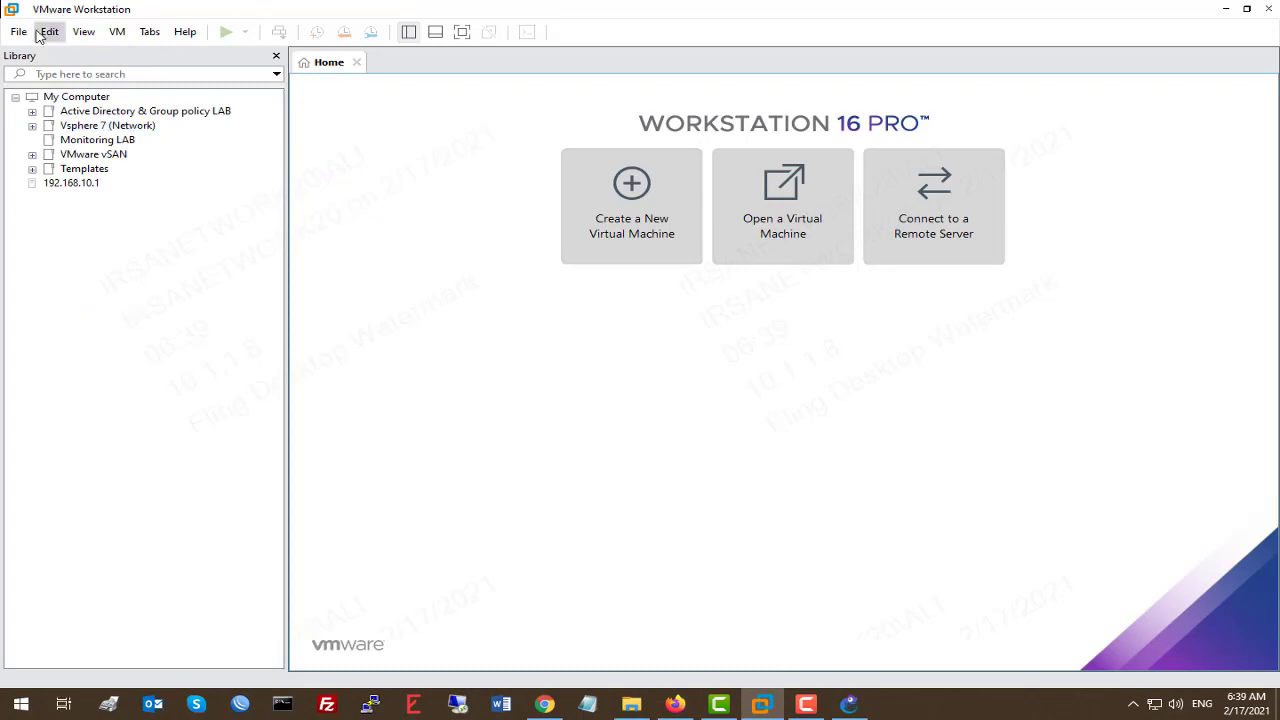
click(182, 37)
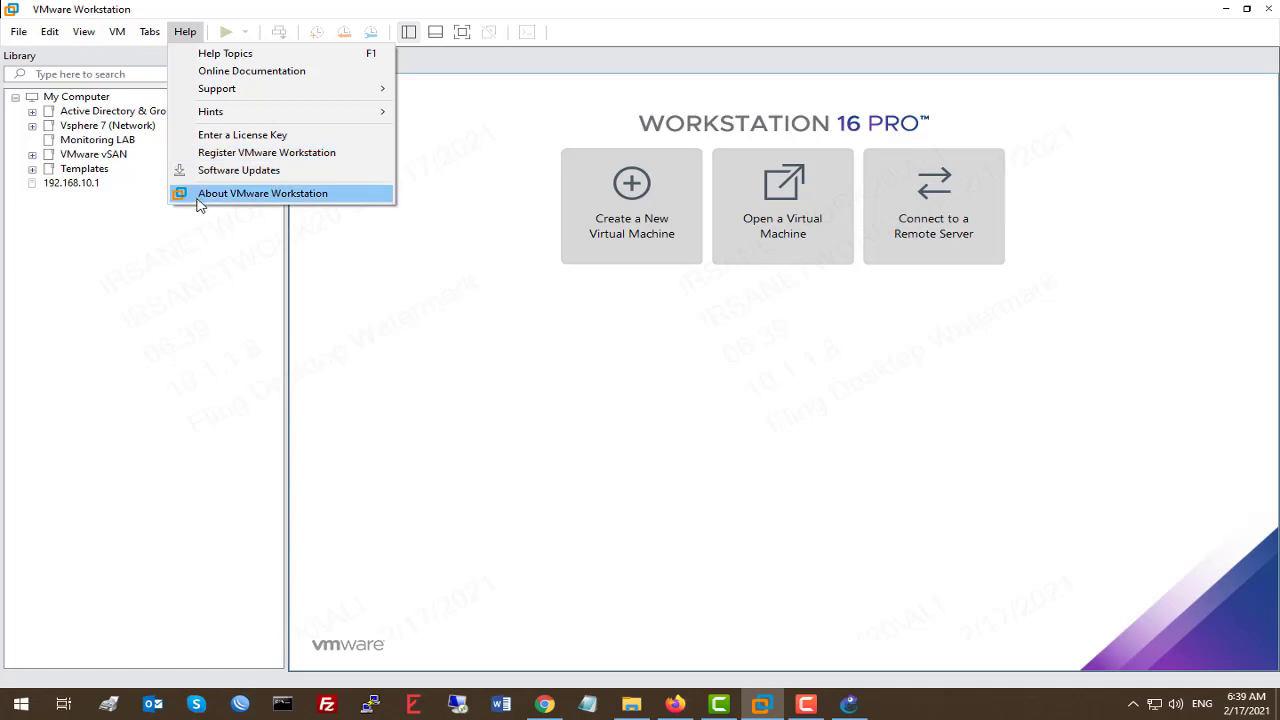
click(288, 194)
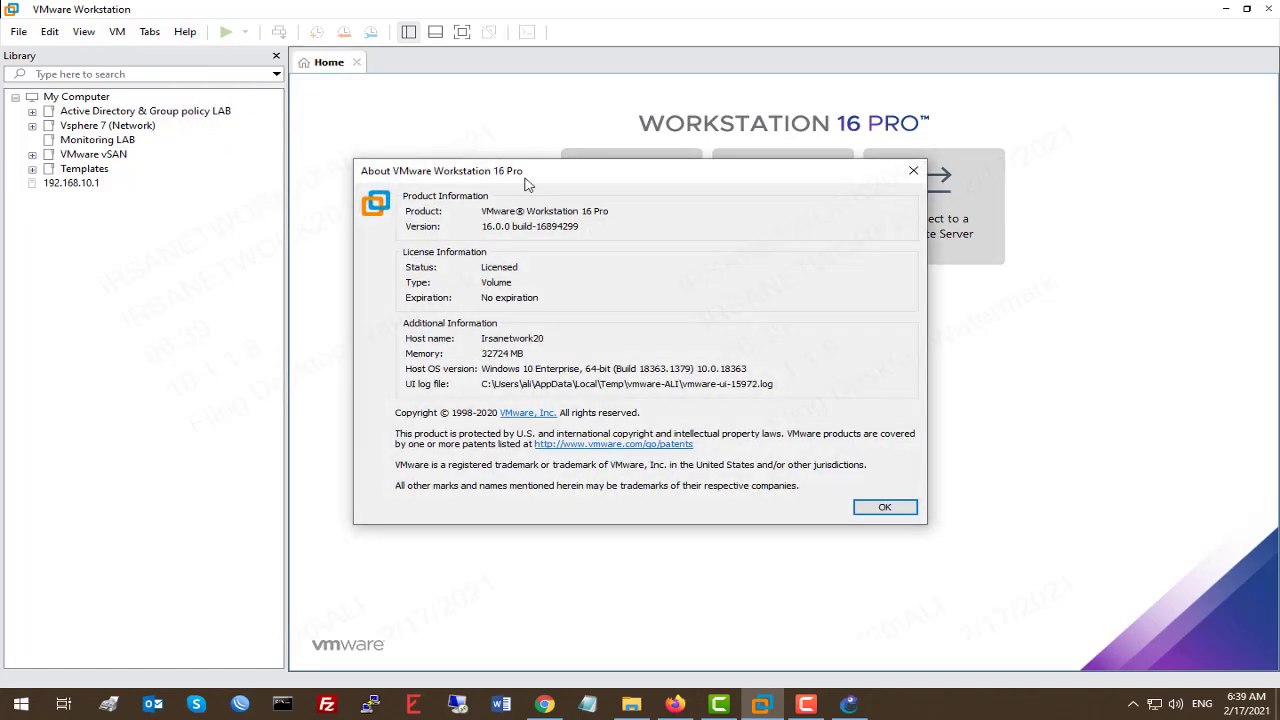
click(885, 507)
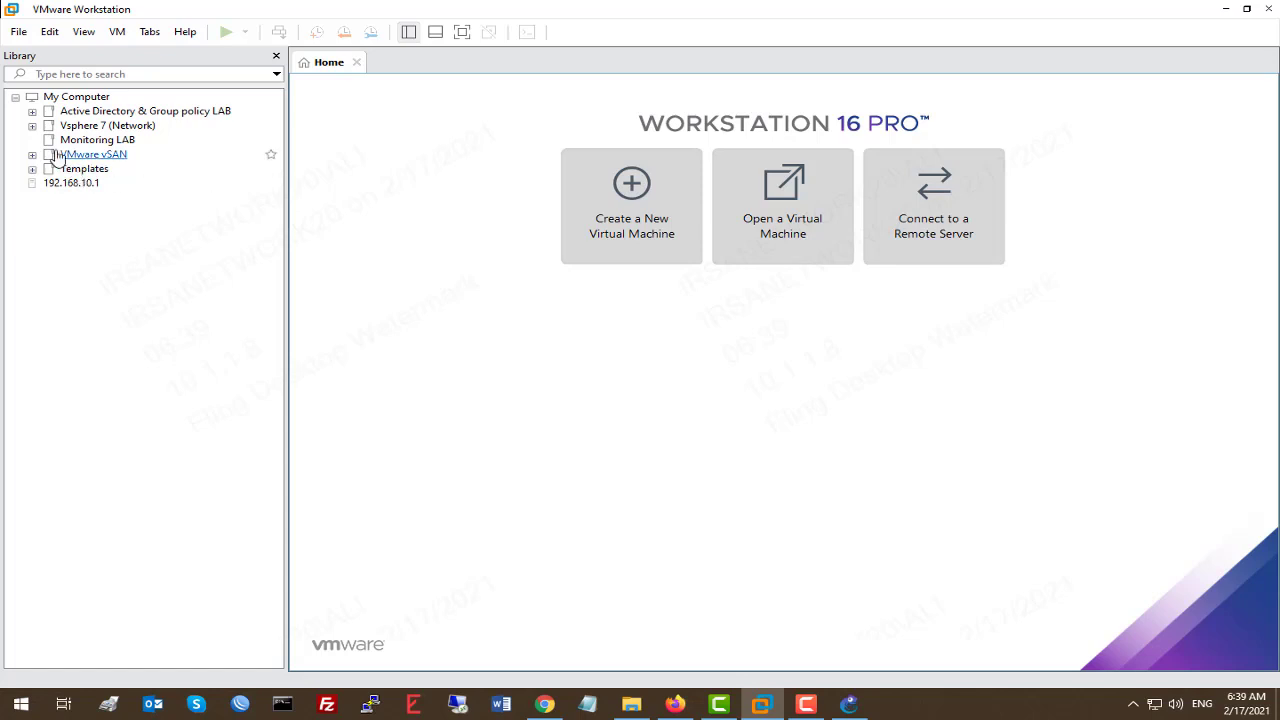
click(32, 111)
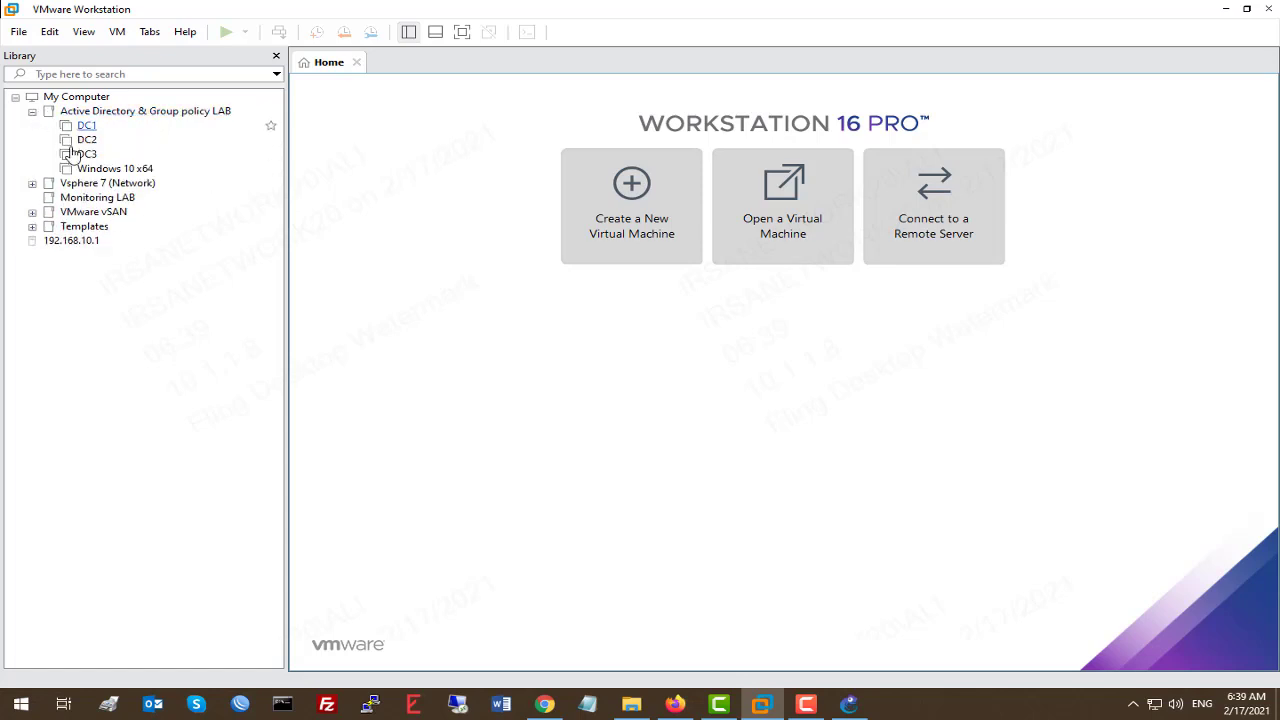
click(32, 111)
click(32, 111)
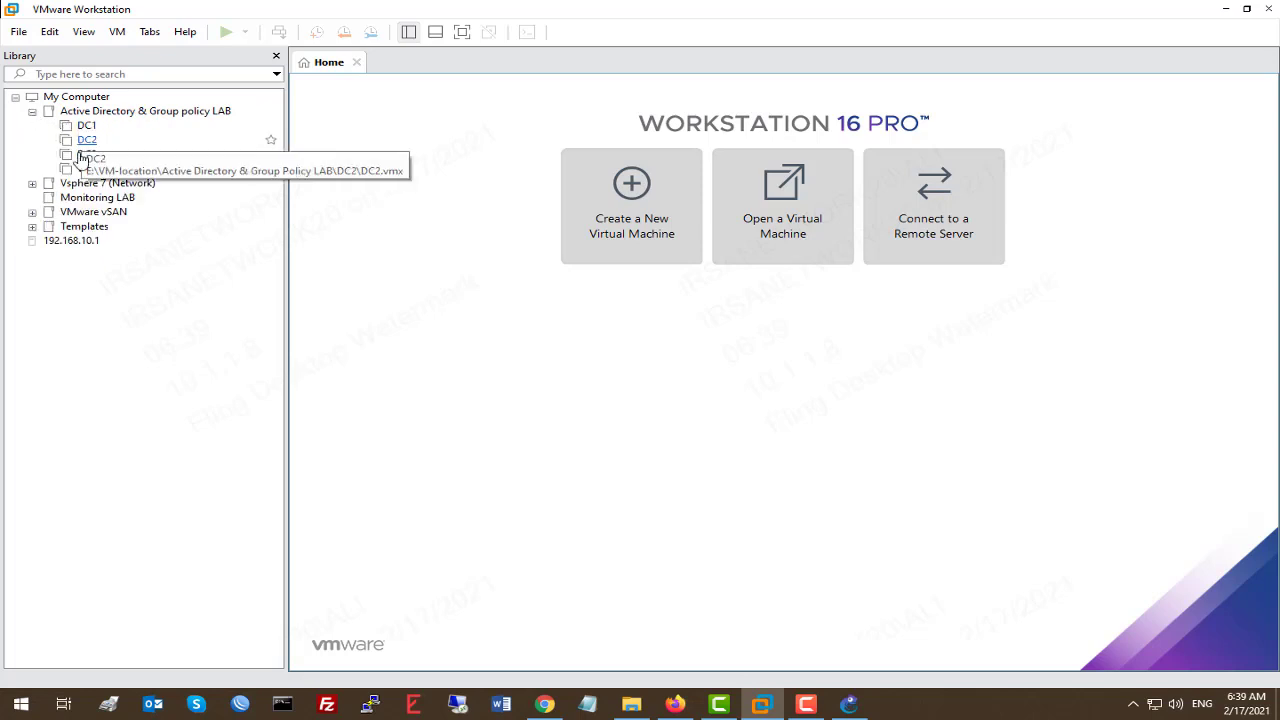
click(32, 111)
click(32, 126)
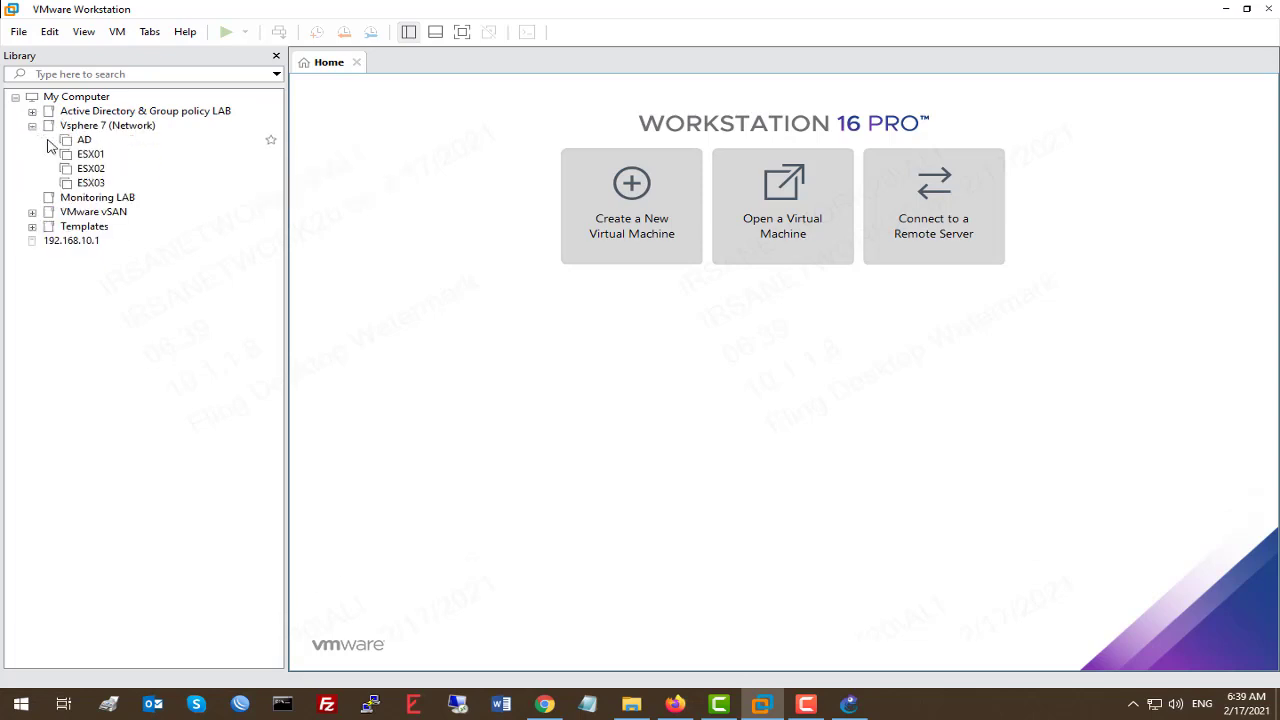
click(32, 126)
click(32, 155)
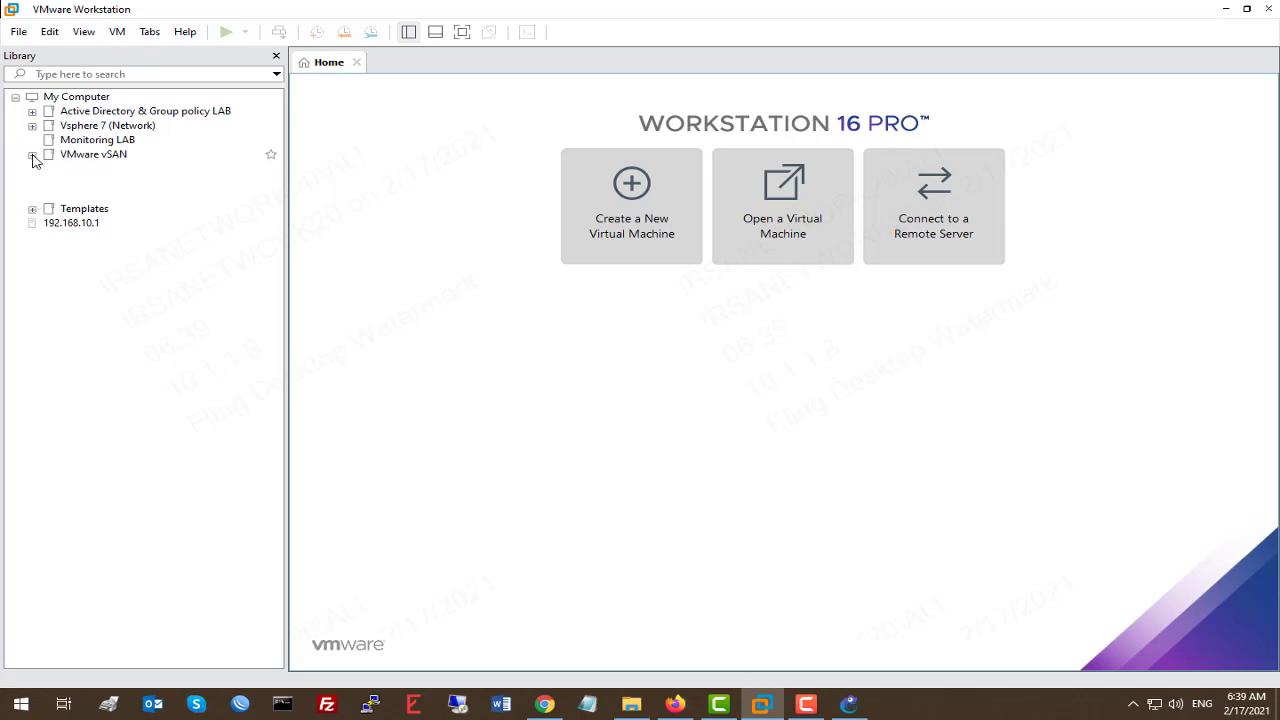
click(32, 155)
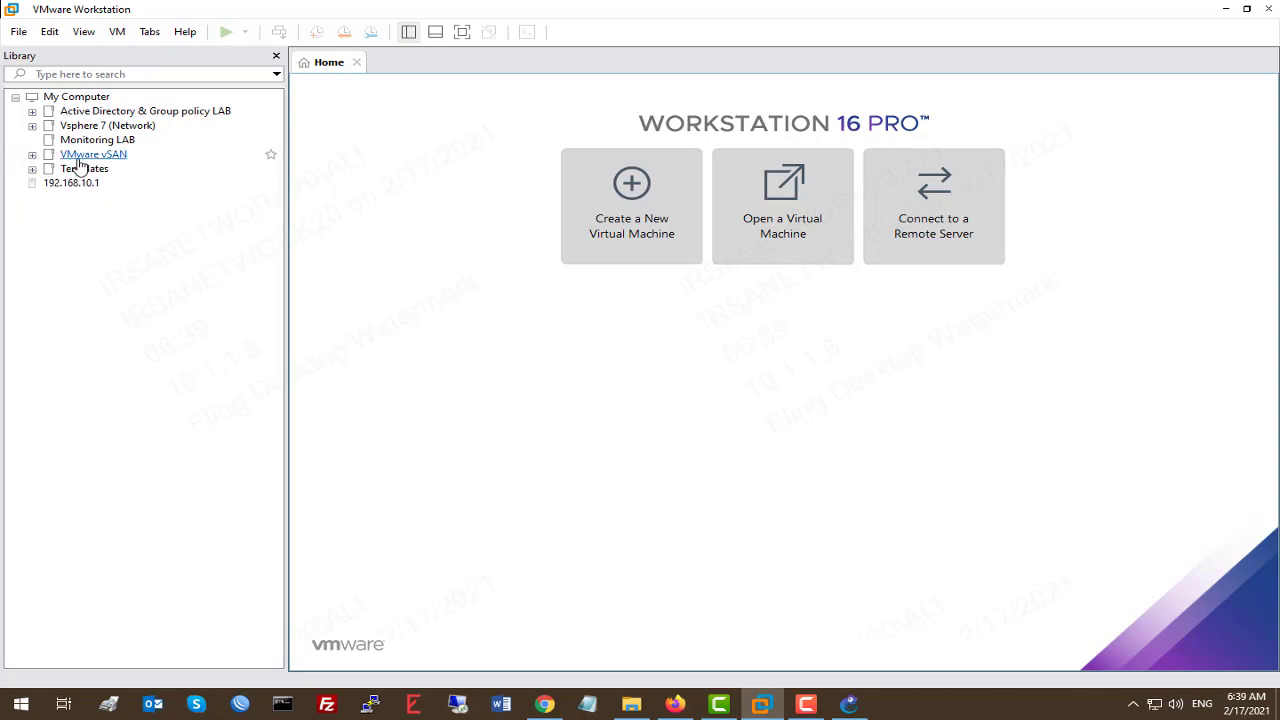
right_click(76, 97)
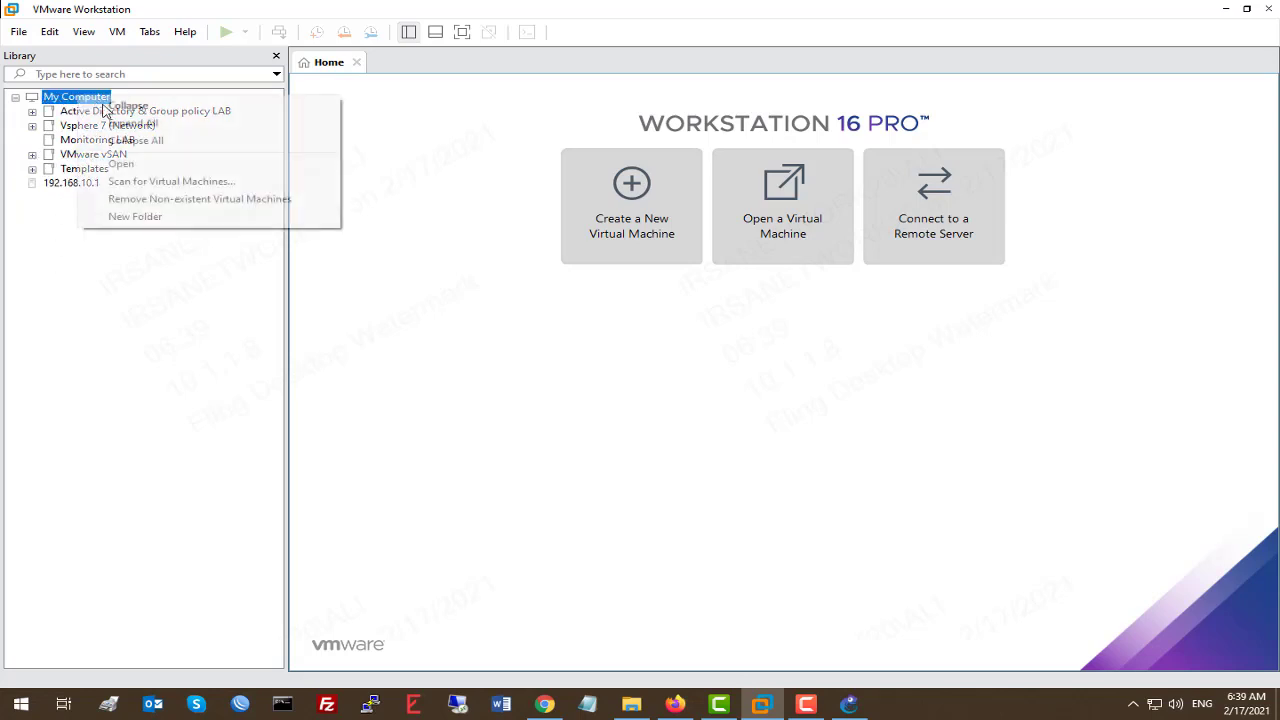
click(216, 216)
text(Gn)
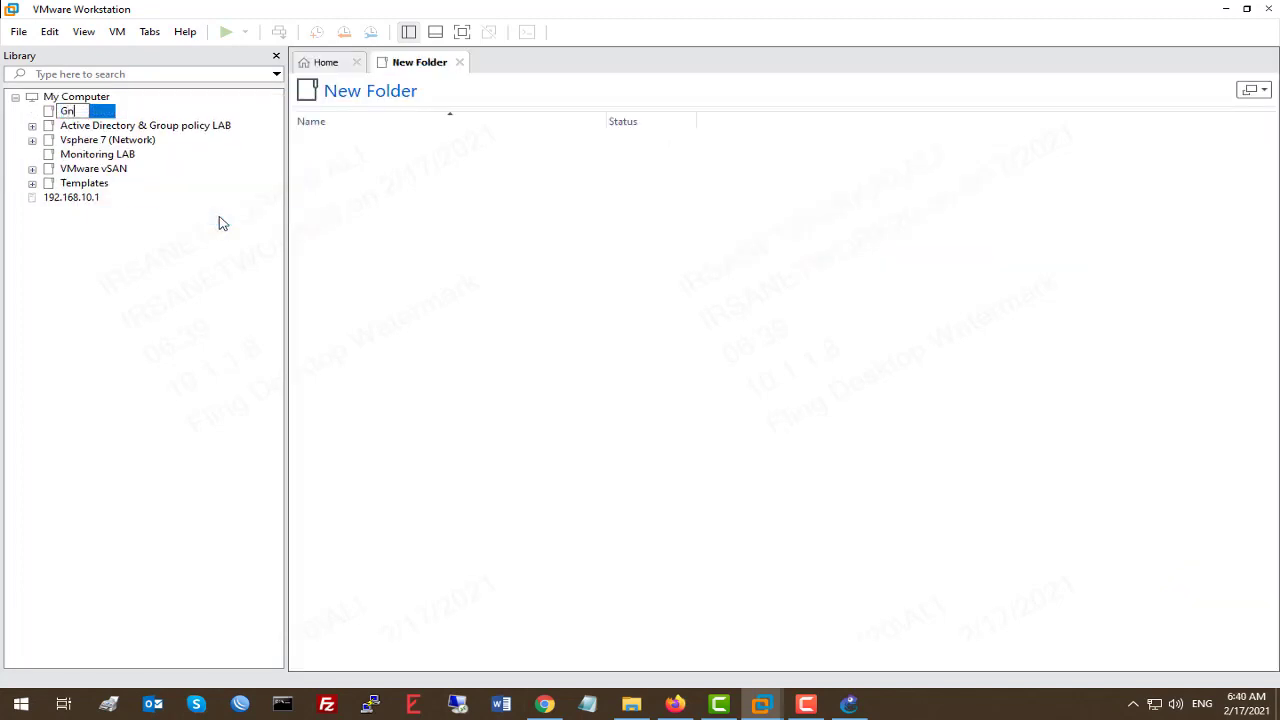
text(s3)
key(Return)
right_click(74, 113)
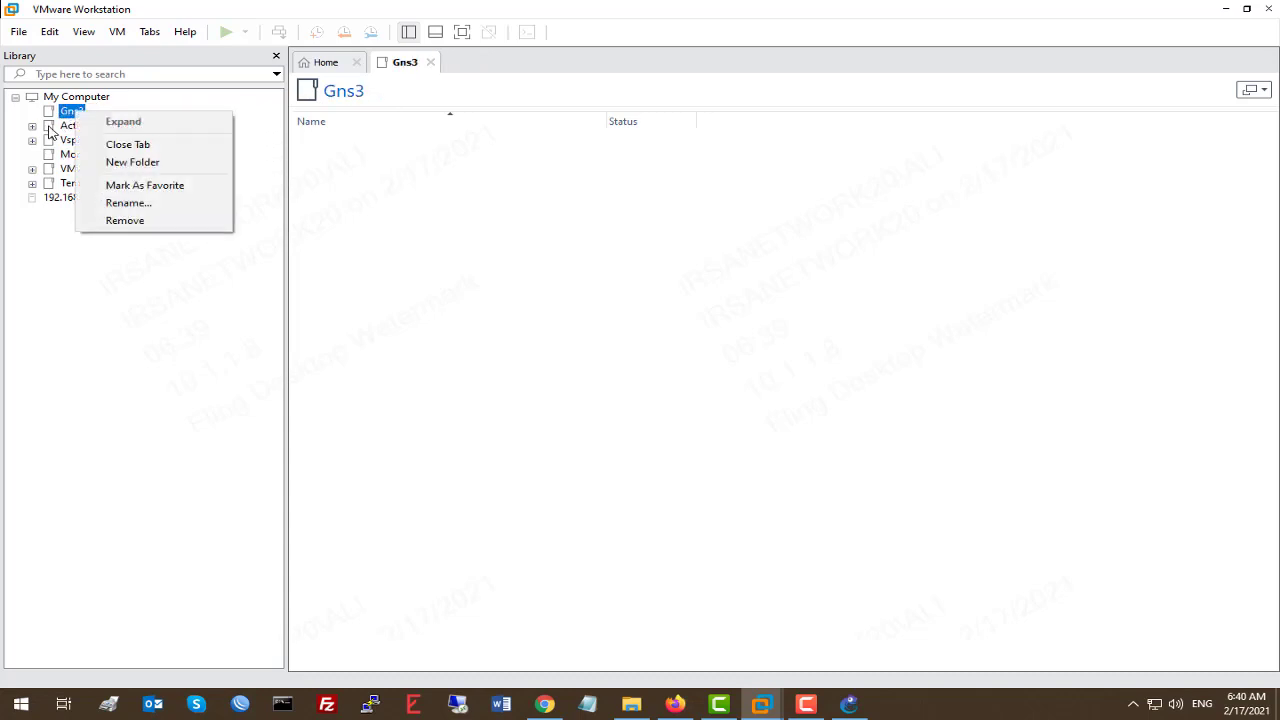
click(125, 220)
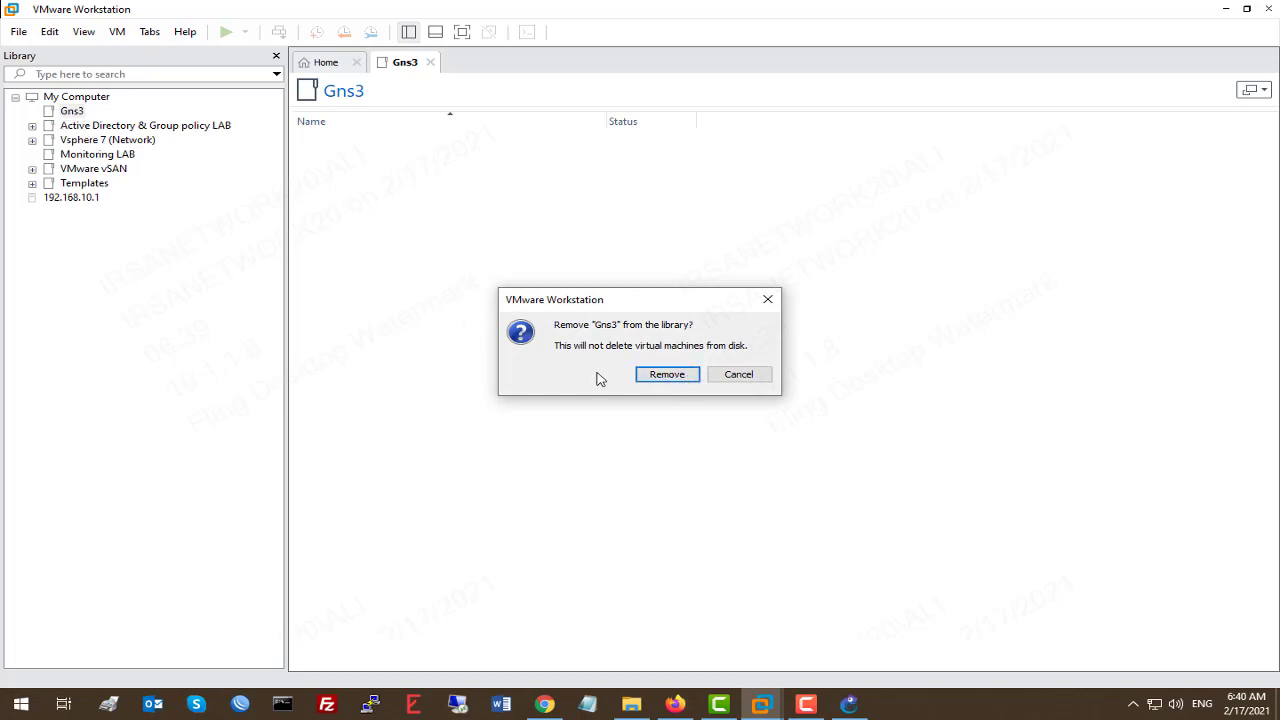
click(665, 374)
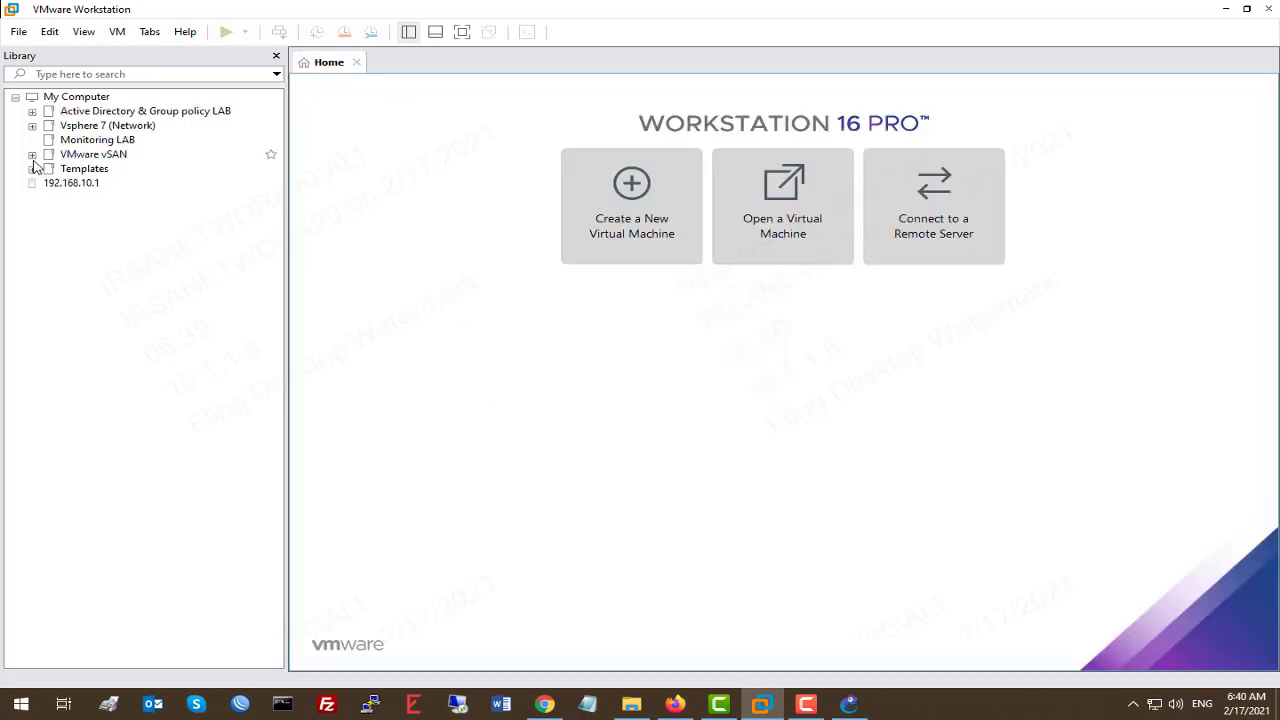
click(32, 156)
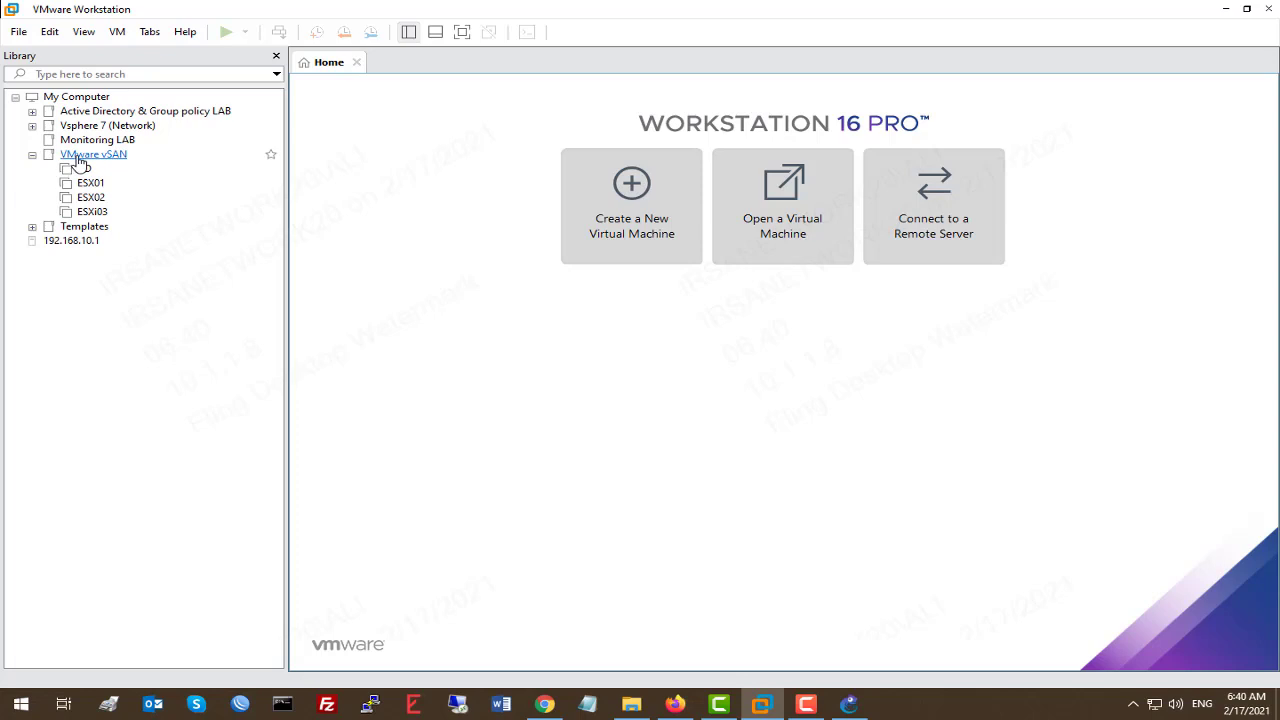
click(32, 156)
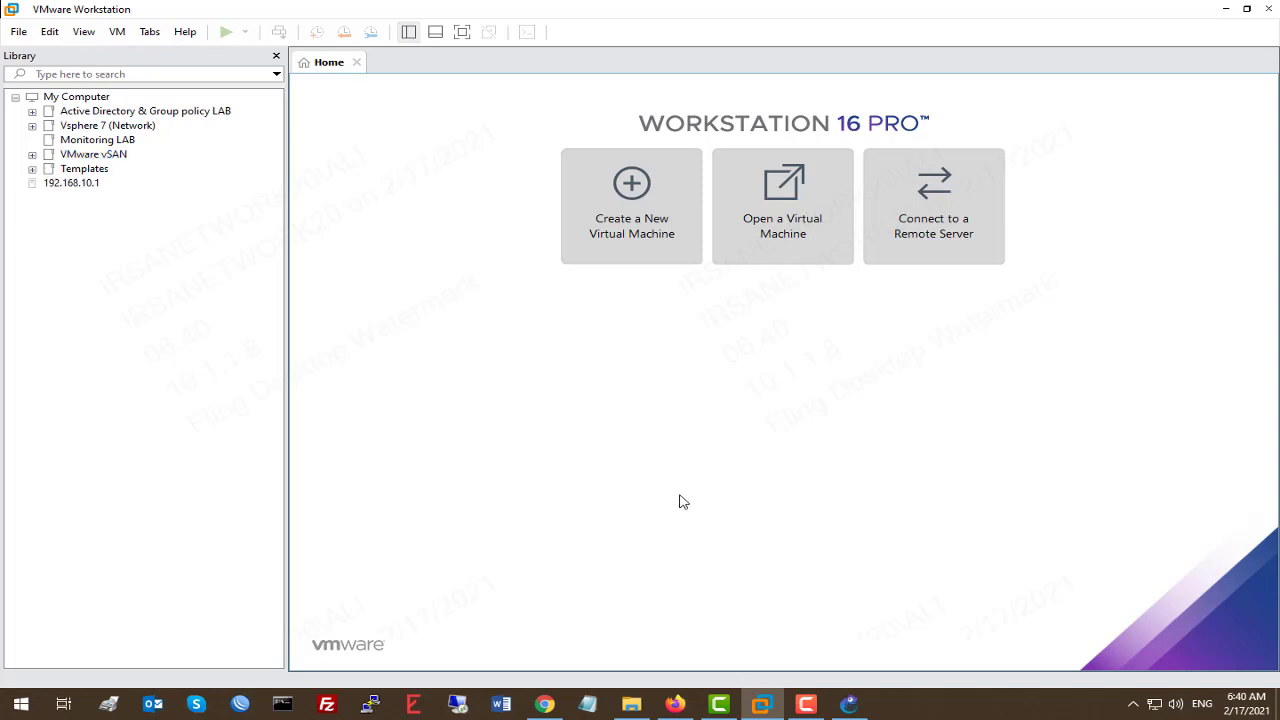
Open GNS3 VM.ova from the GNS3-2.2.18 folder for import into VMware Workstation
click(631, 704)
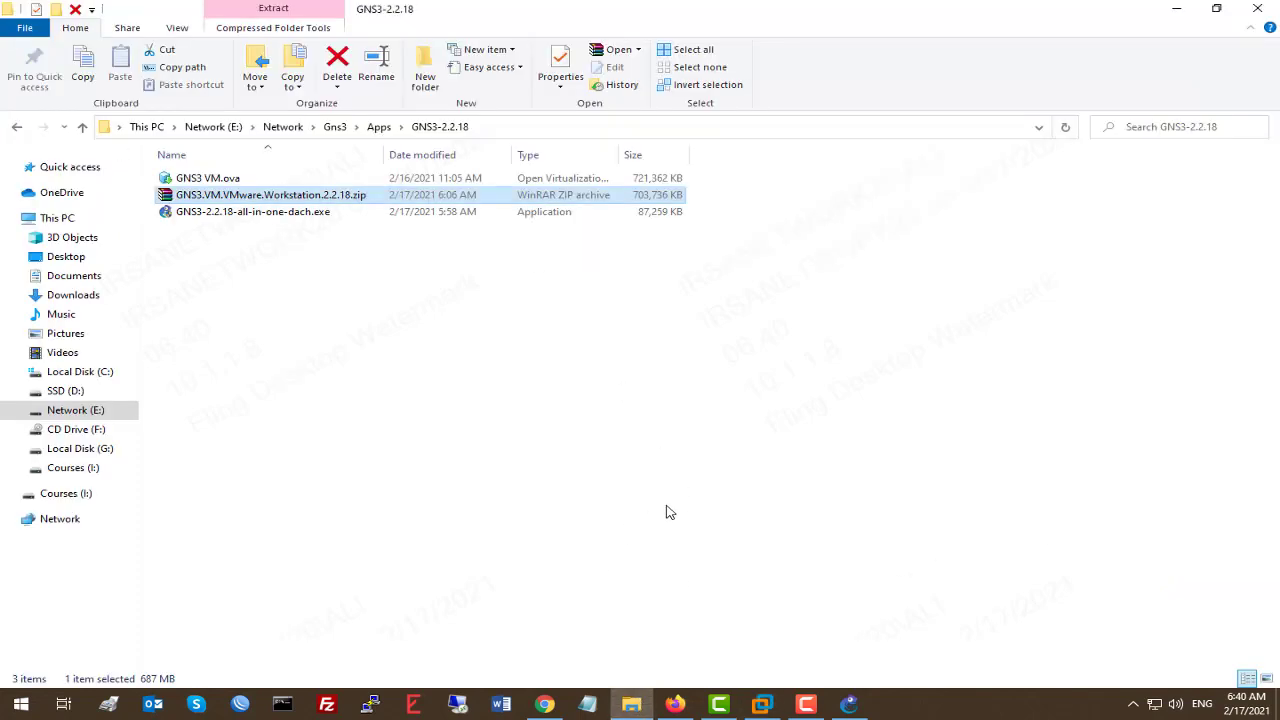
double_click(207, 180)
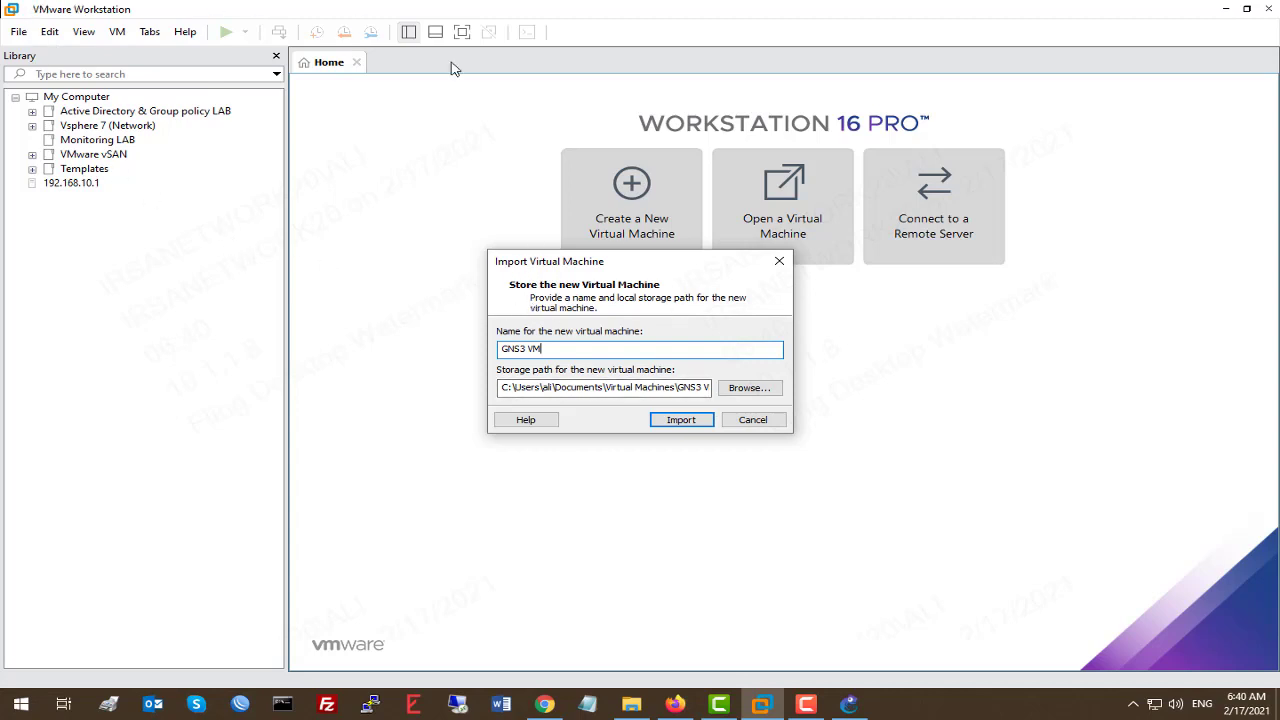
double_click(524, 348)
Create a GNS3 folder on SSD (D:) and set D:\GNS3 as the storage path
click(760, 392)
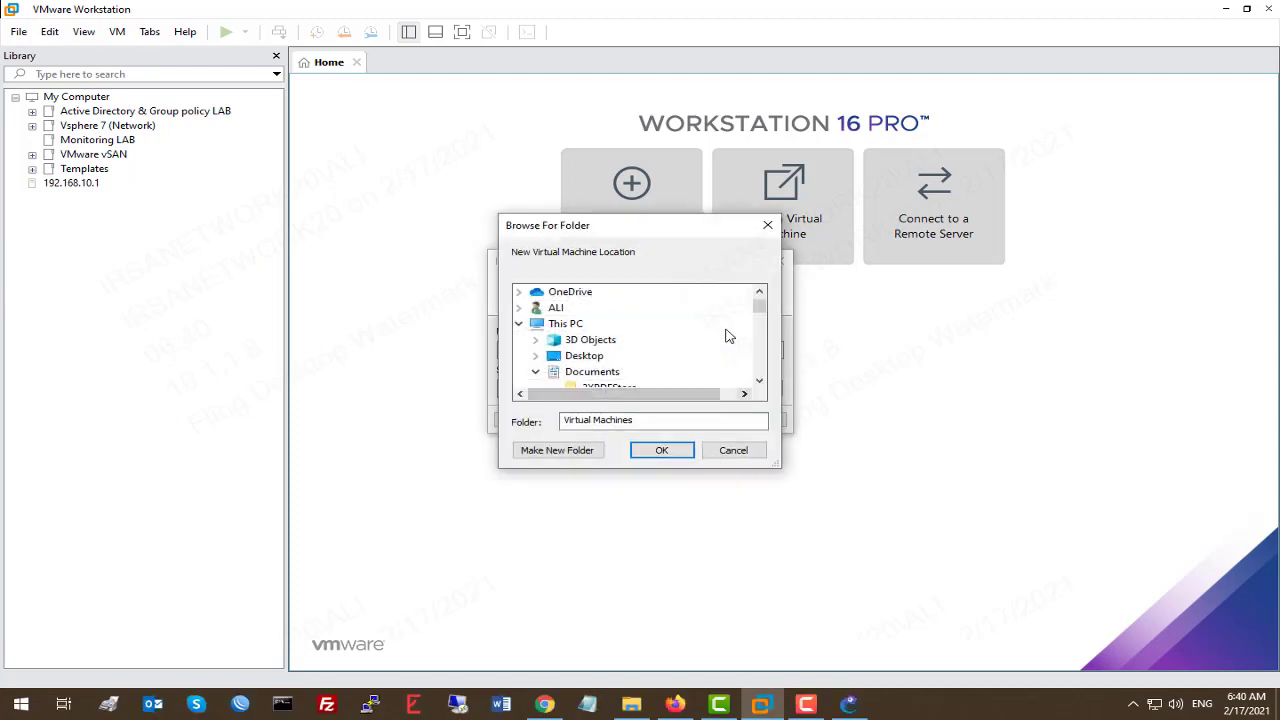
scroll(620, 330, down, 7)
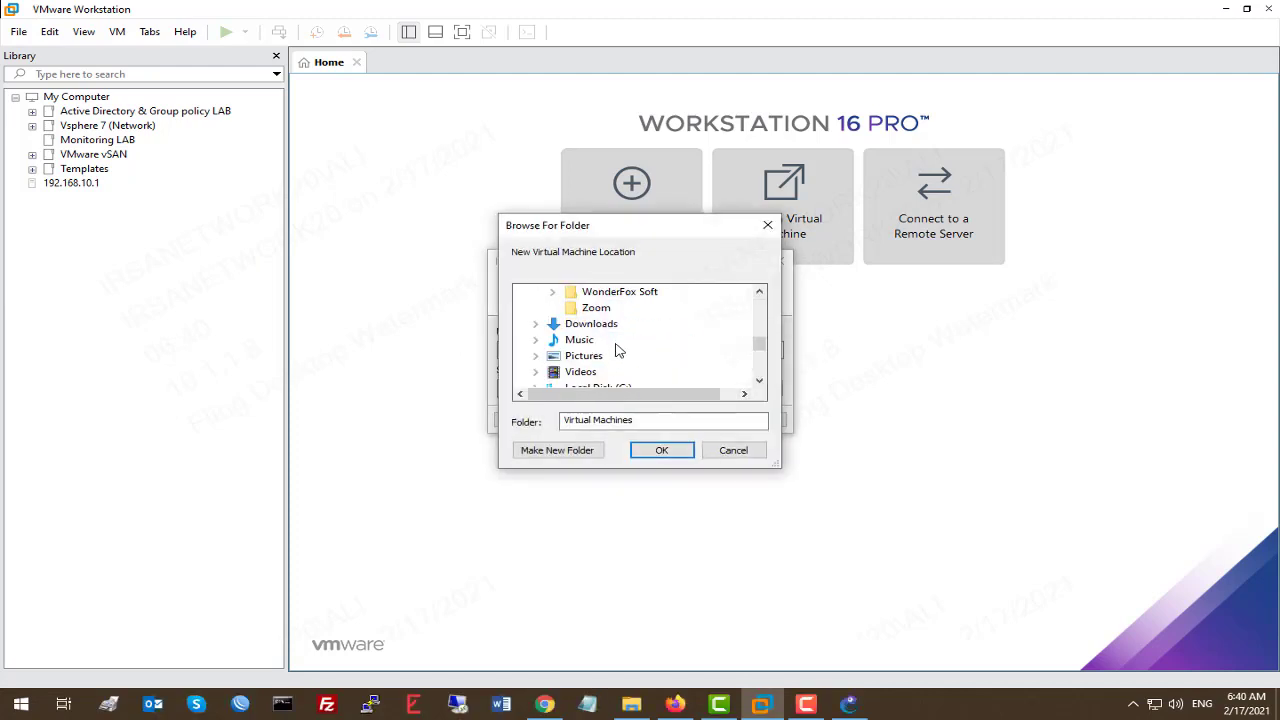
scroll(618, 350, down, 2)
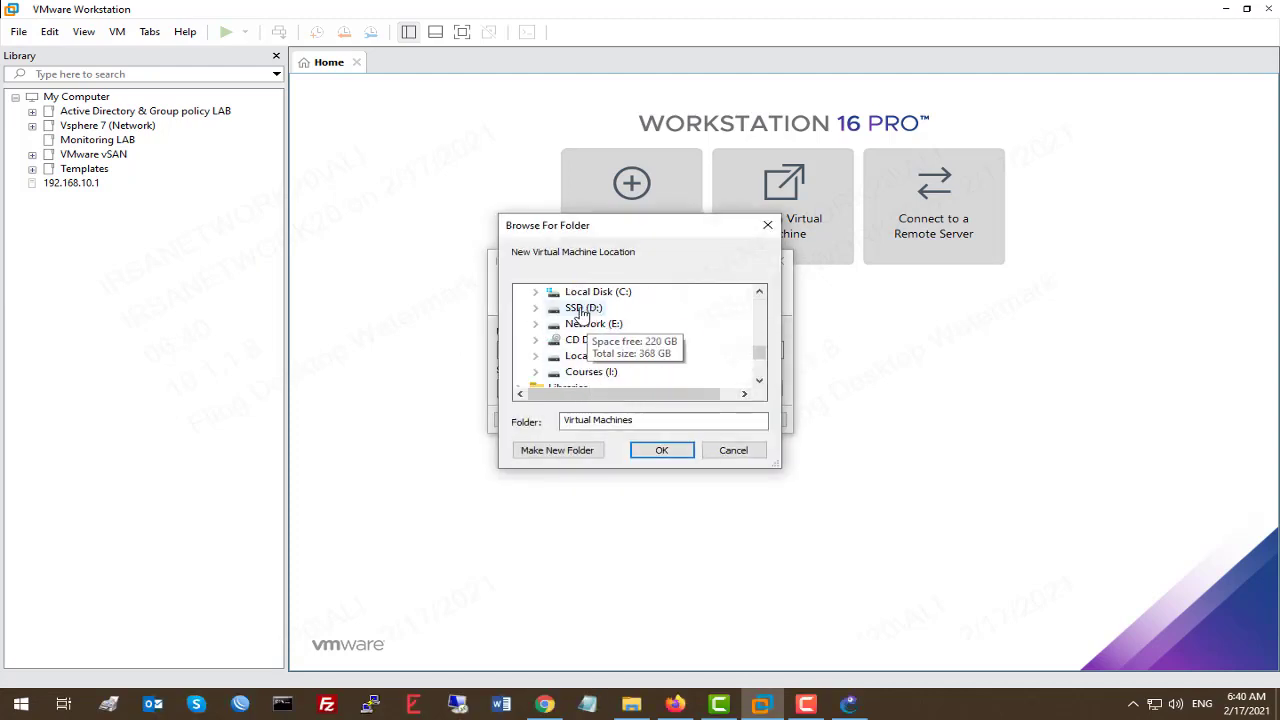
double_click(581, 309)
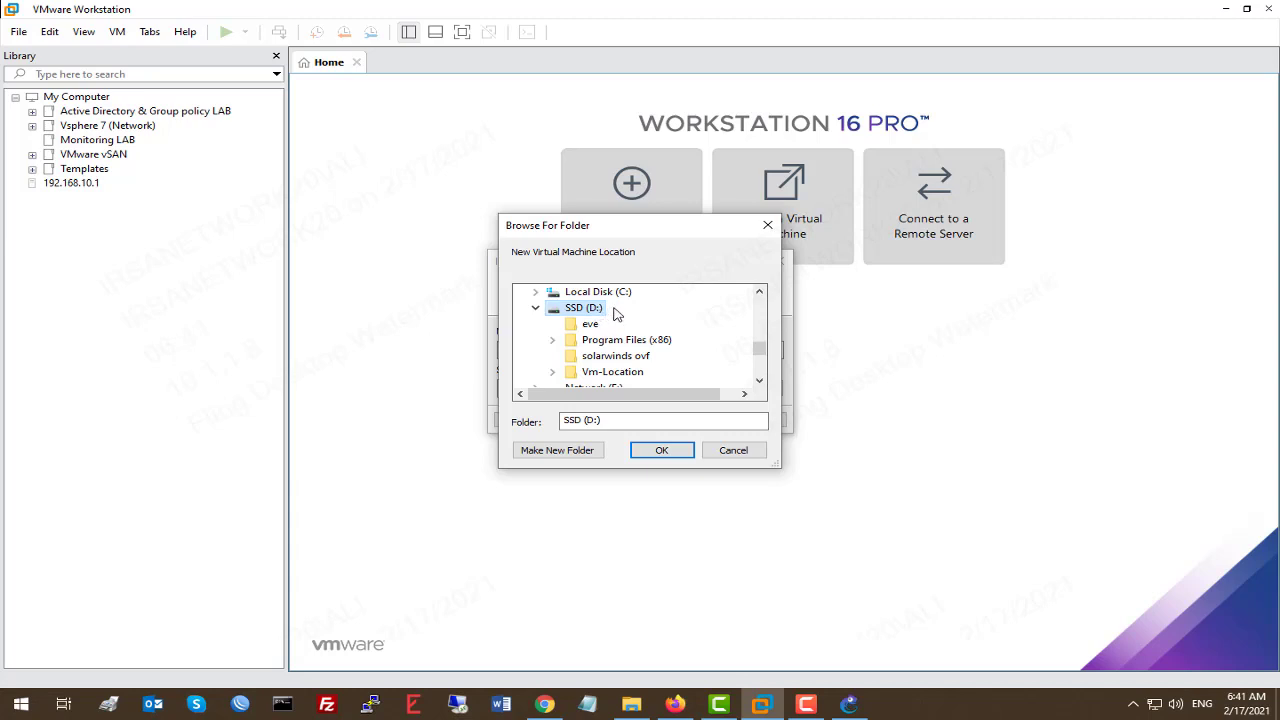
click(590, 450)
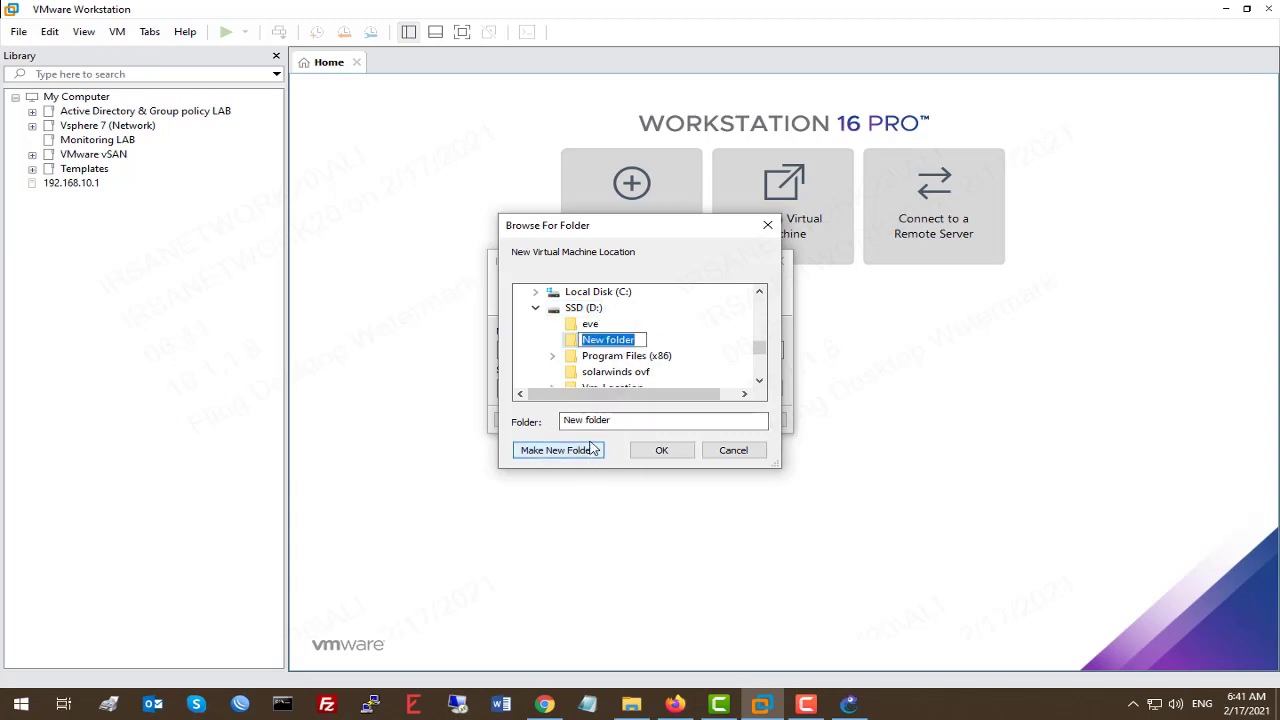
text(GNS3)
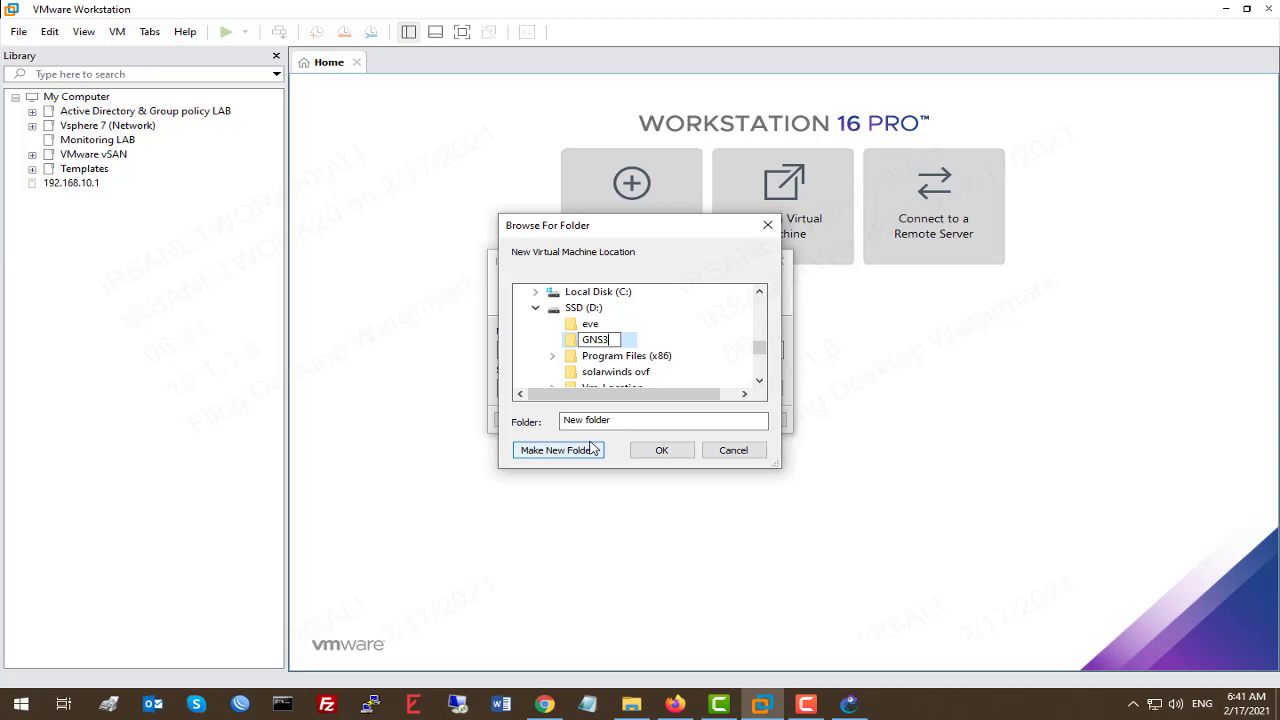
key(Return)
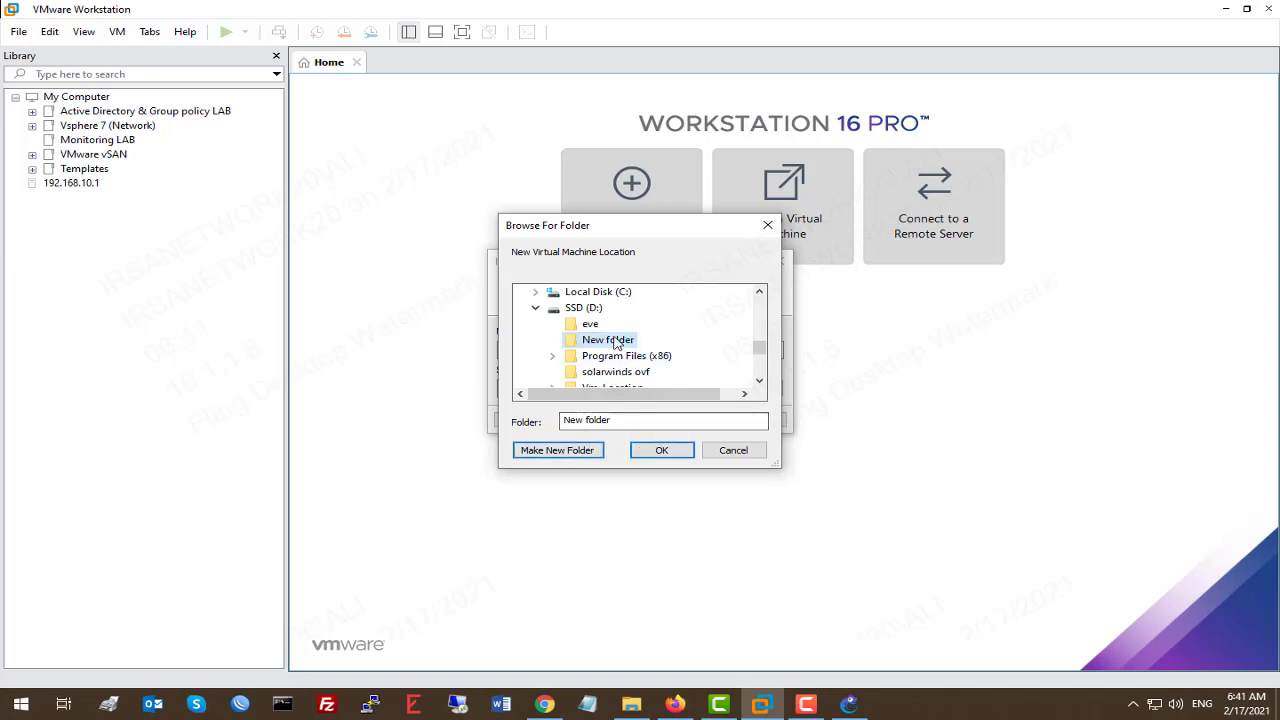
click(653, 450)
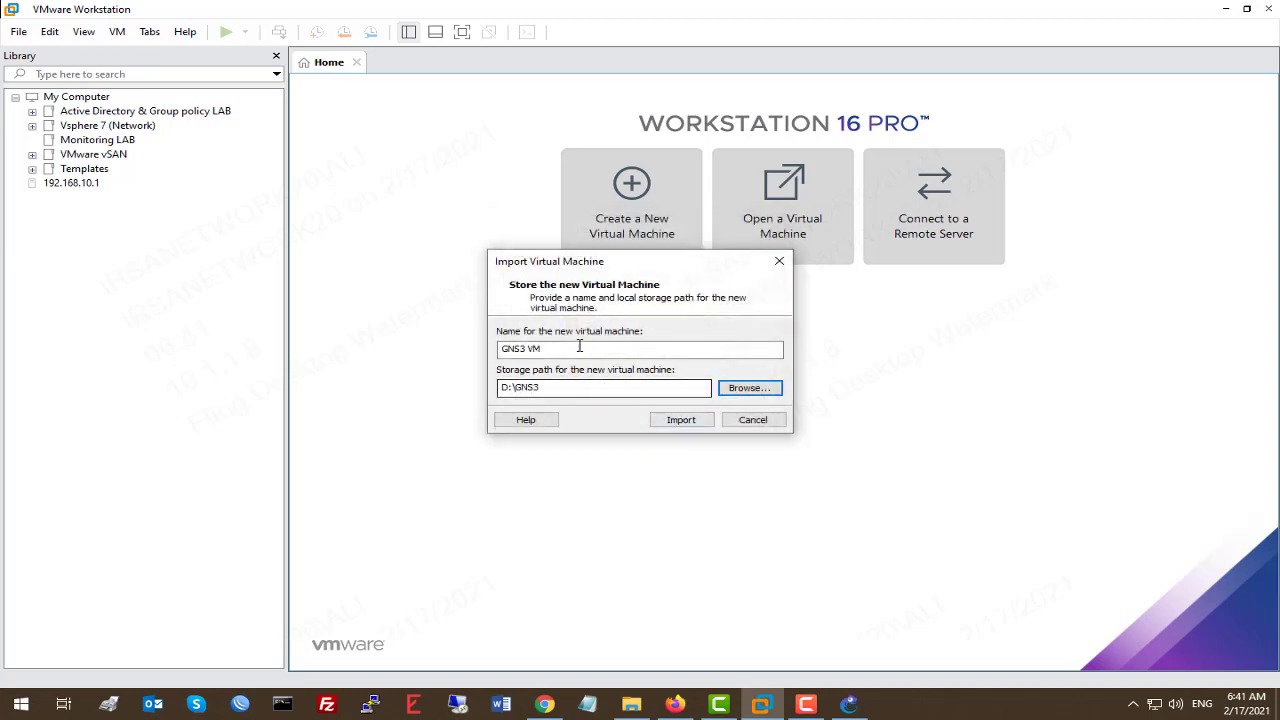
Keep GNS3 VM as the new virtual machine's name
click(557, 347)
drag(557, 347, 440, 359)
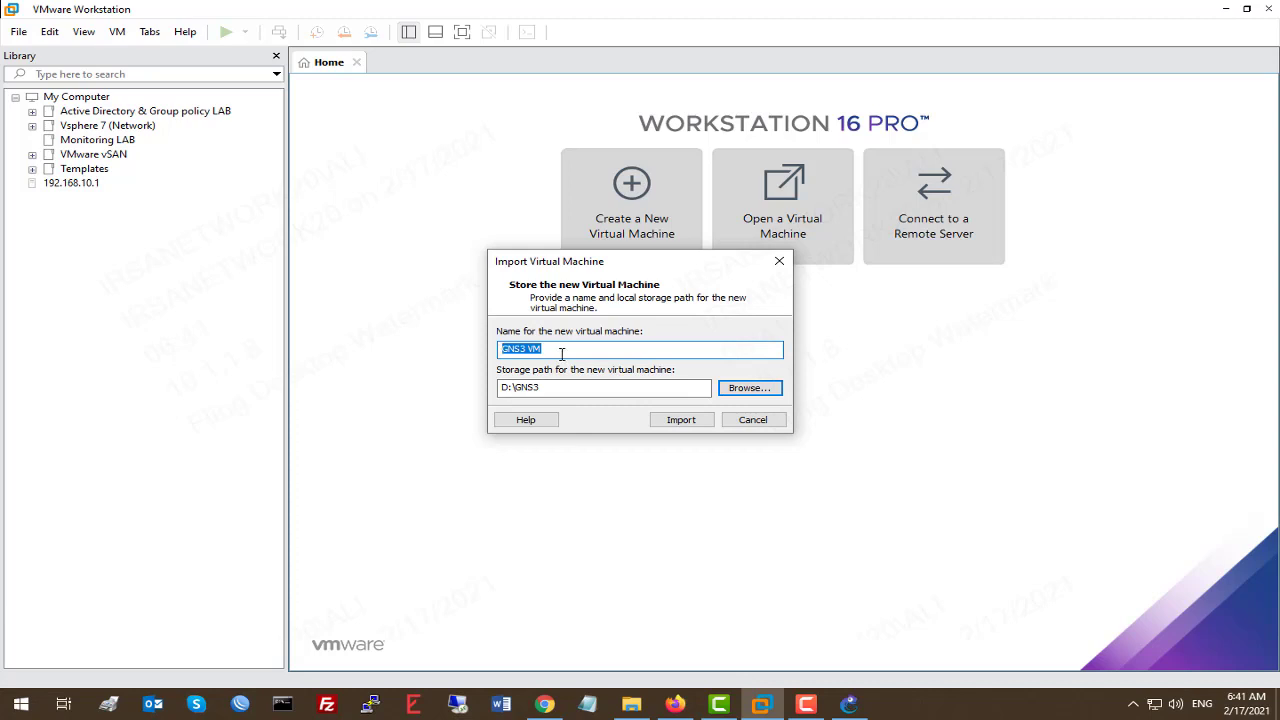
click(640, 702)
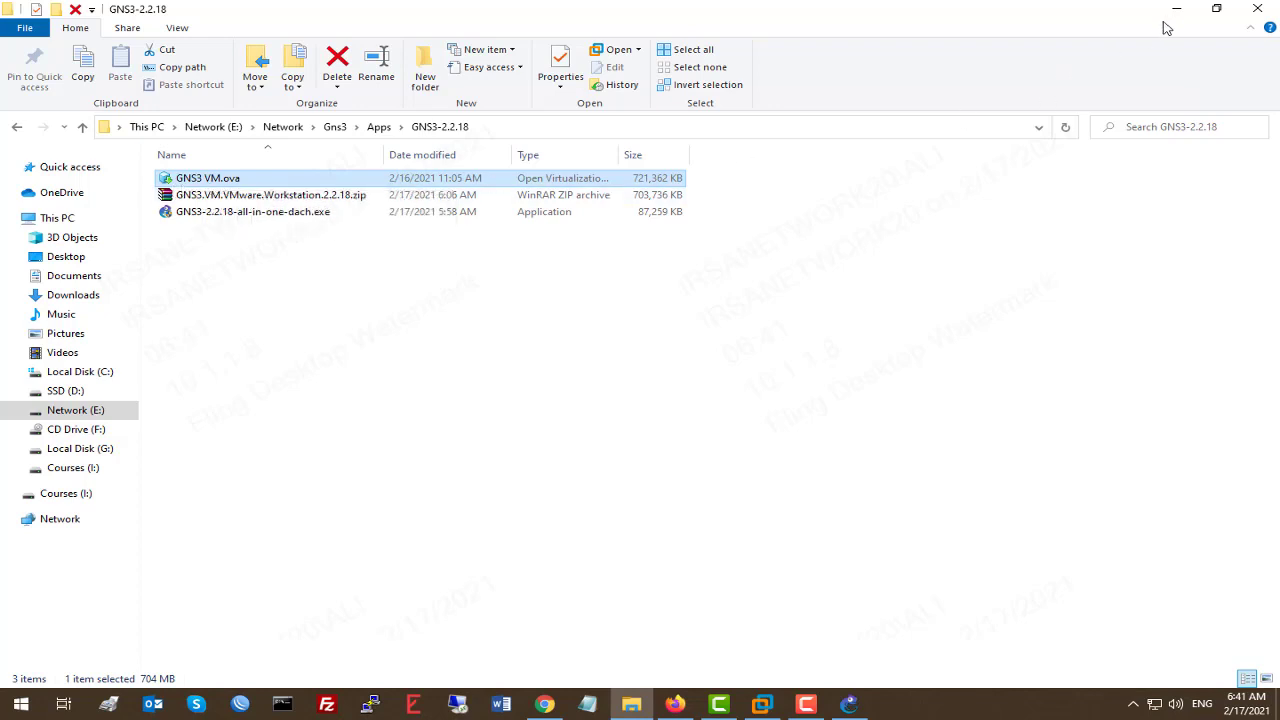
key(Return)
key(Tab)
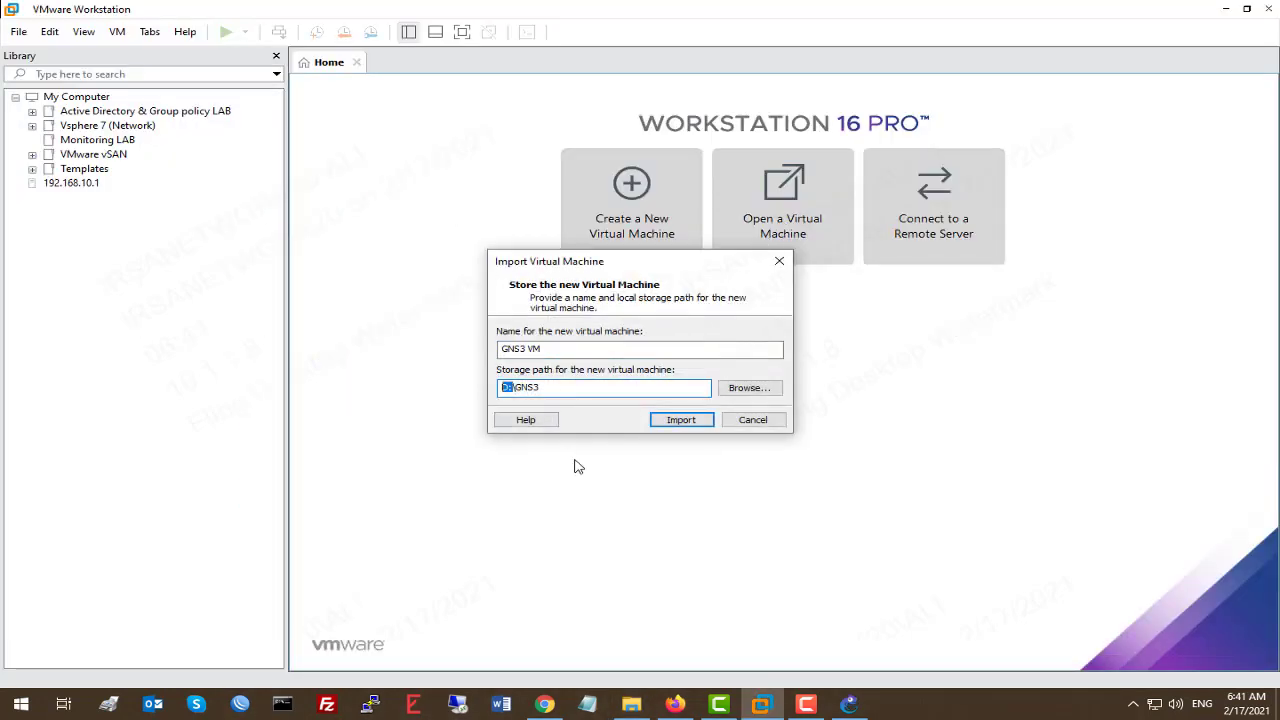
Import GNS3 VM into the Workstation library from the Import Virtual Machine dialog
click(686, 422)
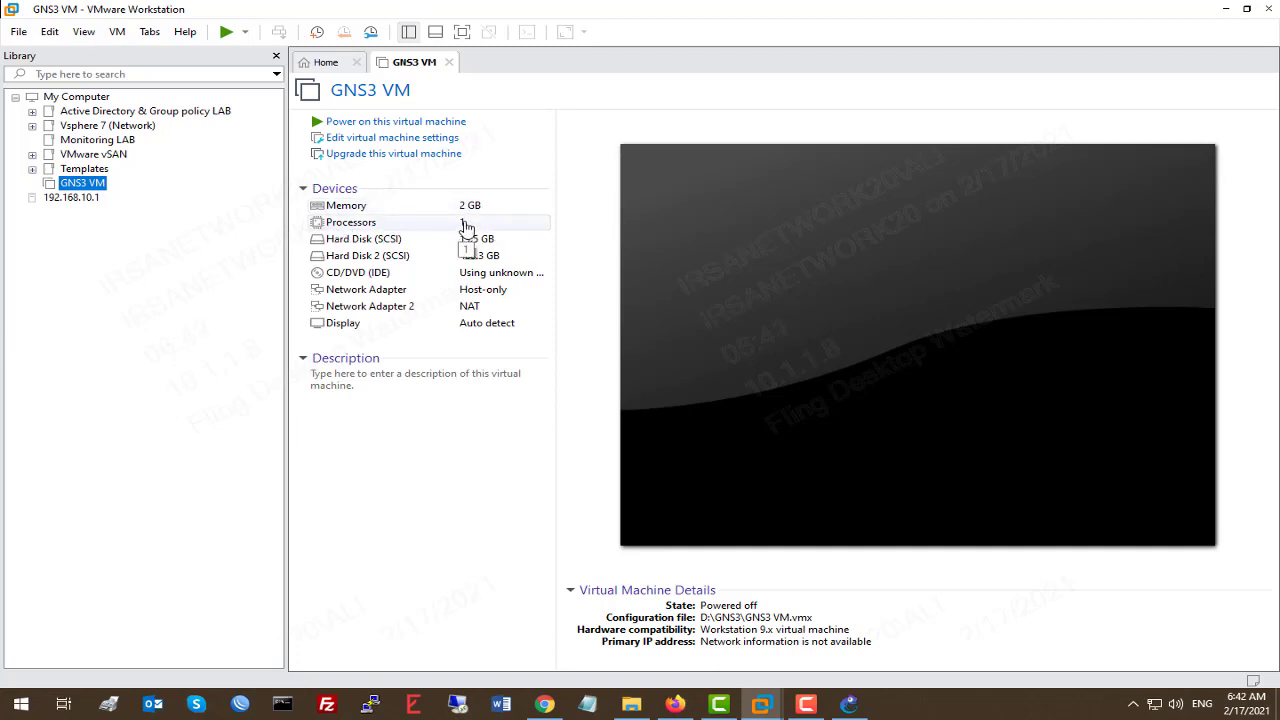
Choose Workstation 16.x as the hardware compatibility for upgrading GNS3 VM
click(426, 156)
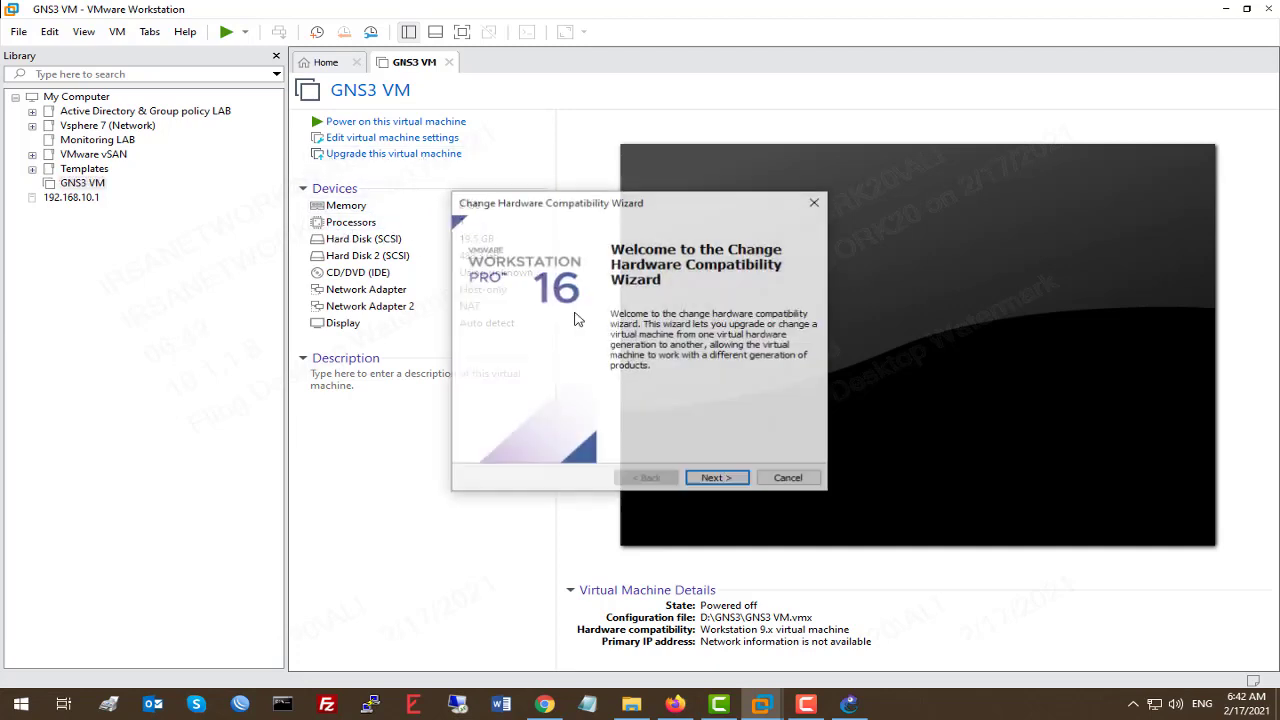
click(691, 479)
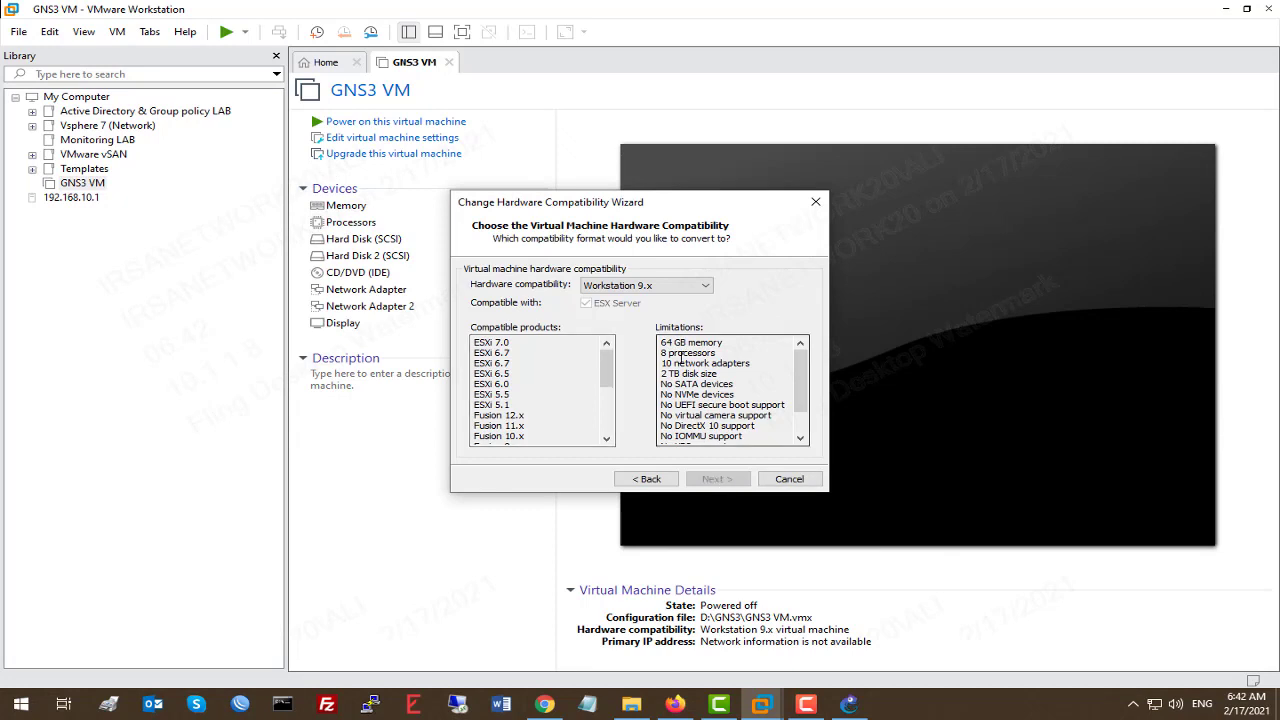
click(665, 286)
click(668, 301)
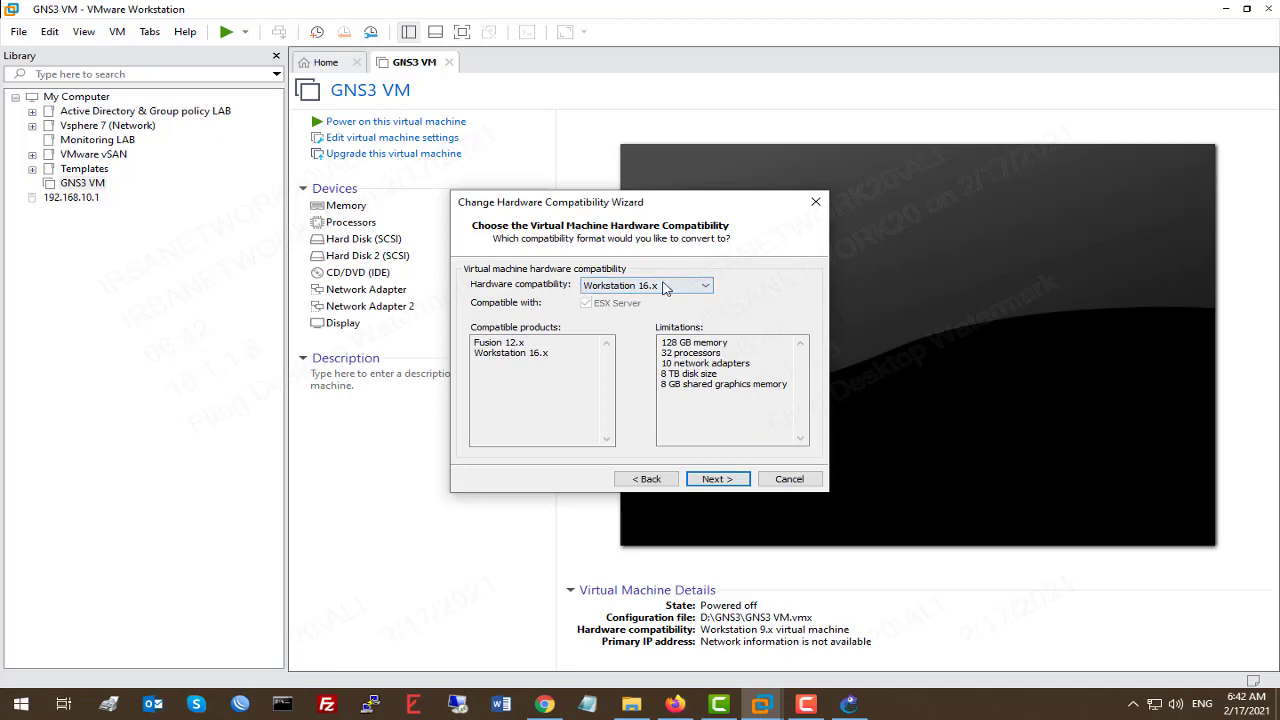
Alter the existing GNS3 VM instead of cloning and complete the conversion
click(717, 479)
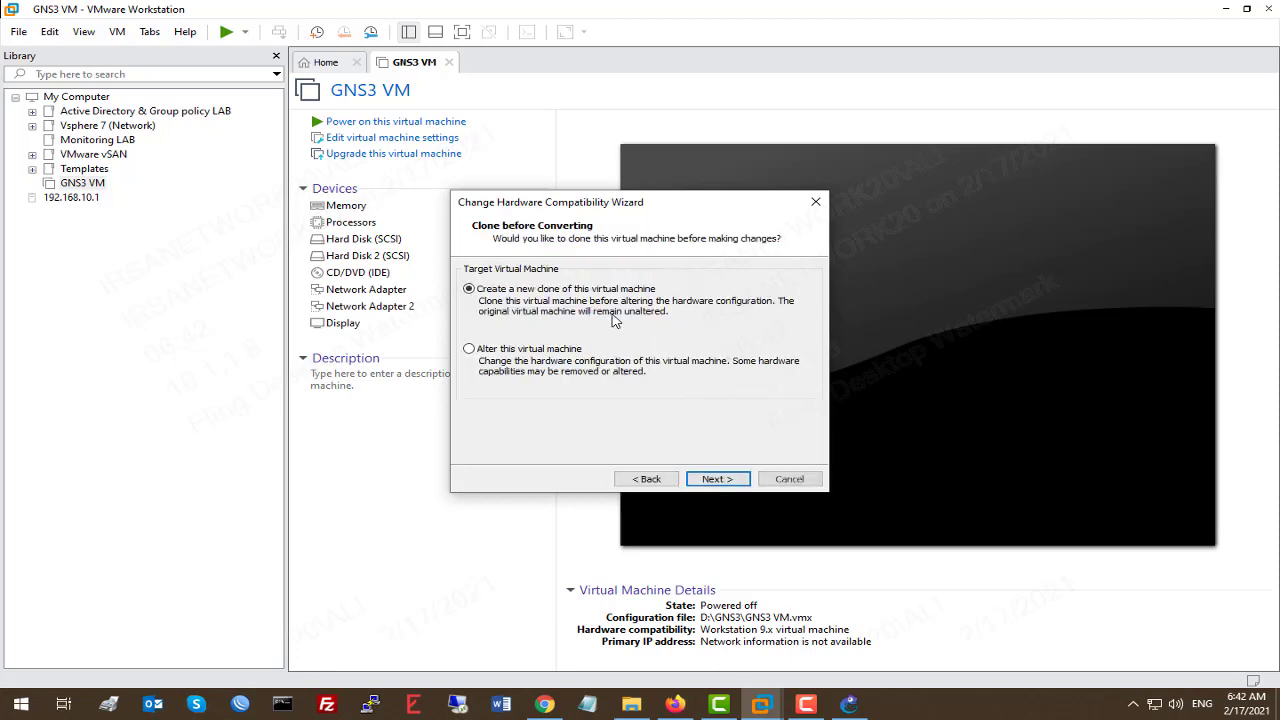
click(528, 352)
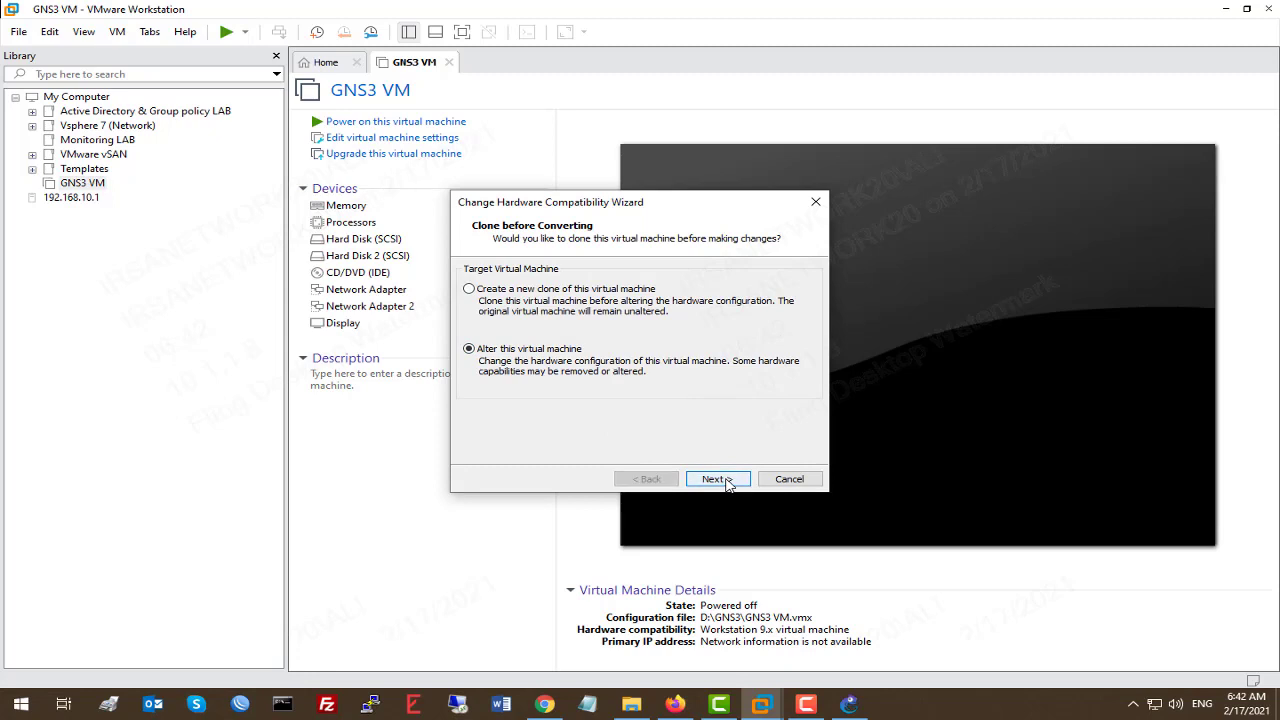
click(717, 479)
click(647, 479)
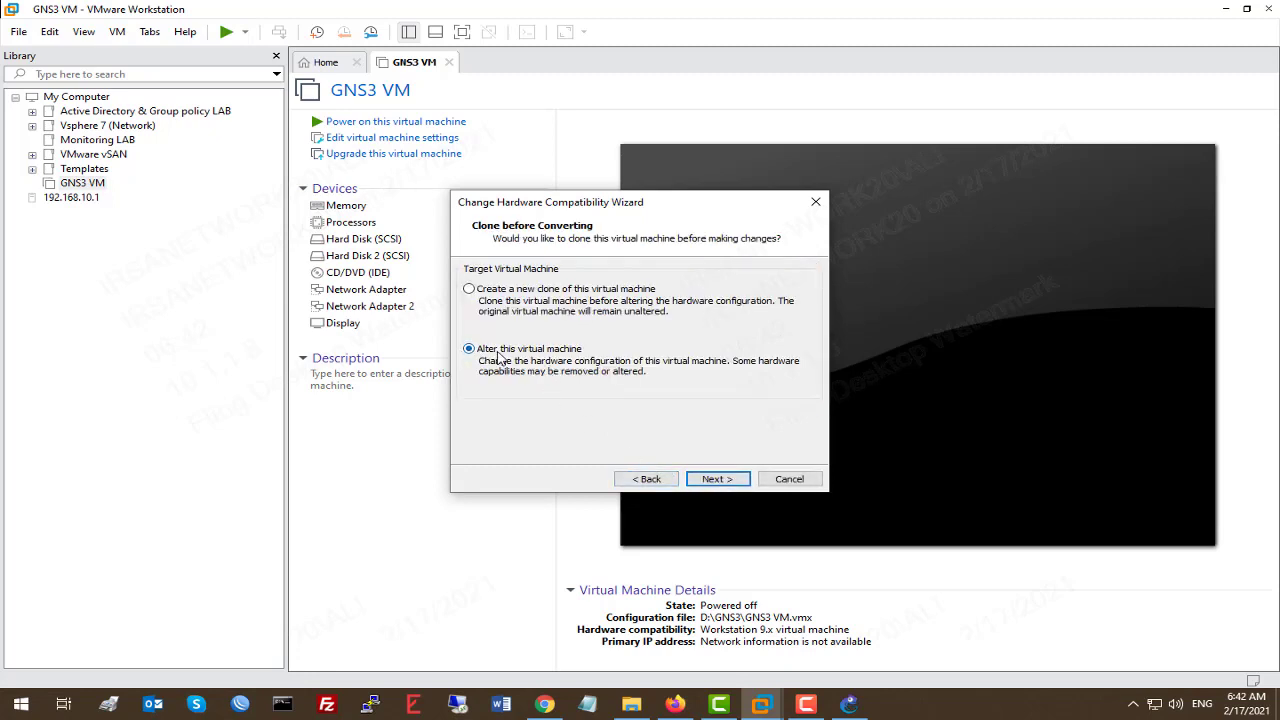
click(731, 480)
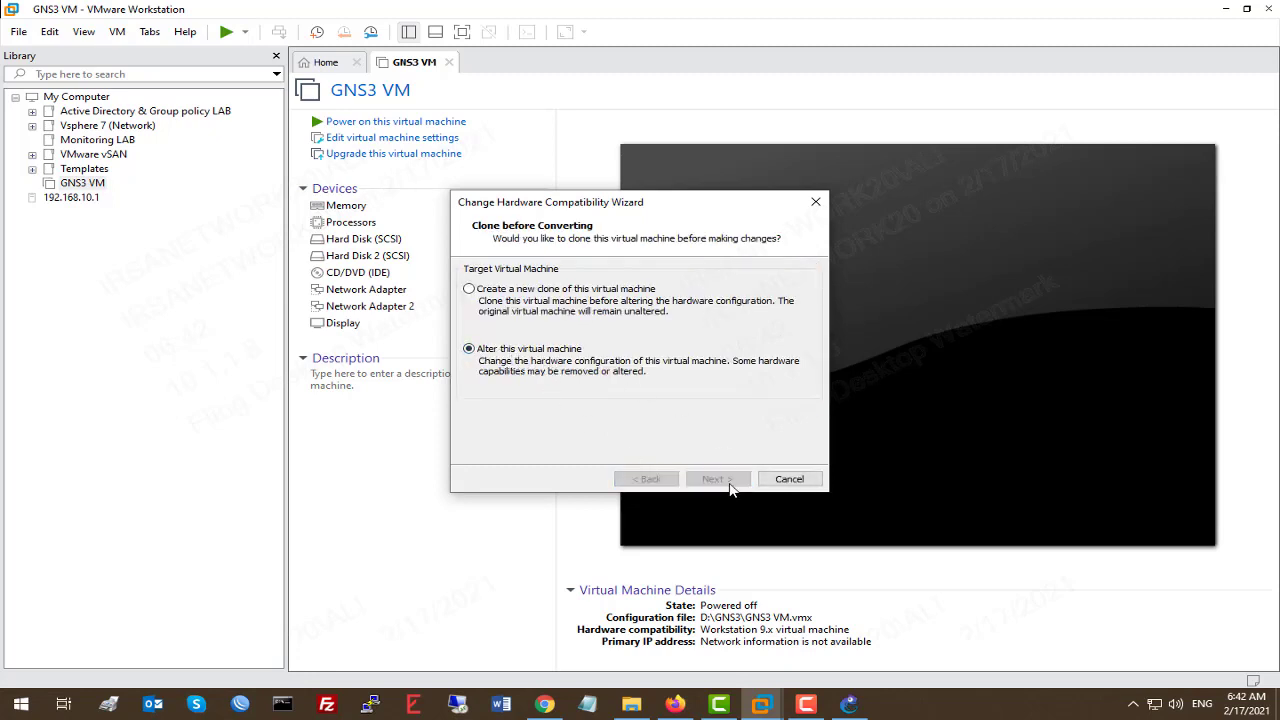
click(722, 479)
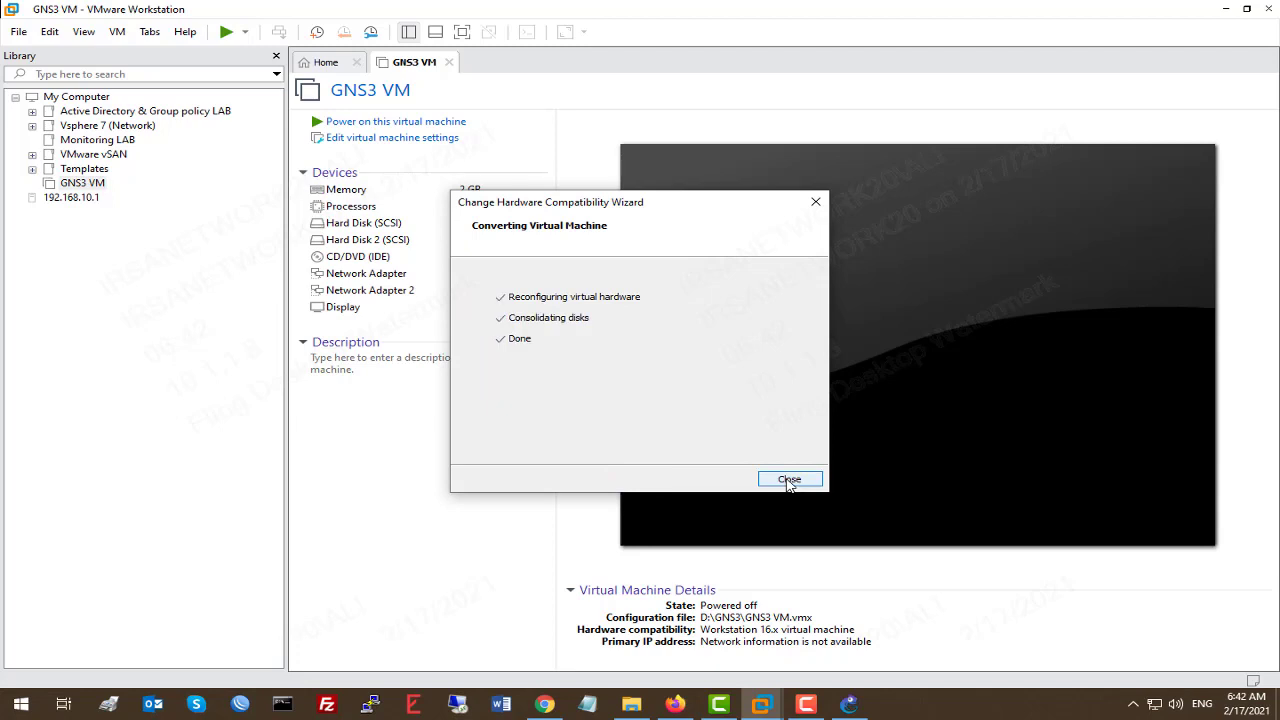
click(789, 480)
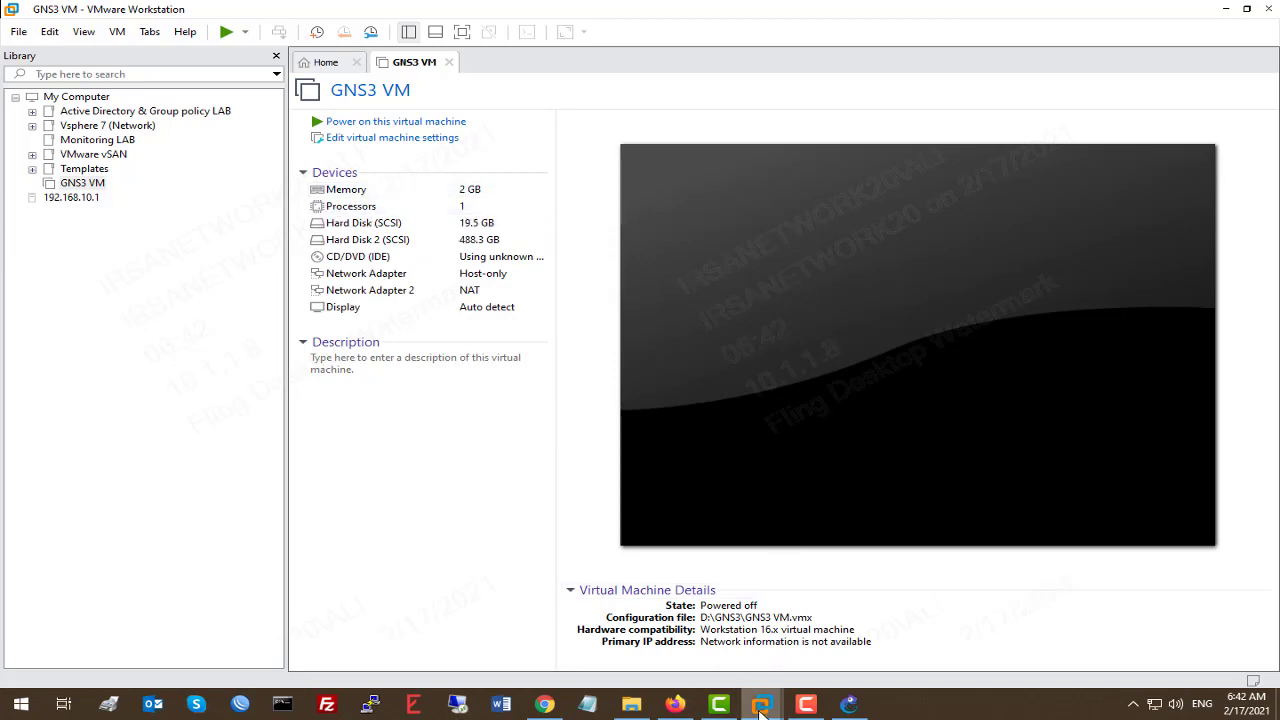
mouse_move(761, 711)
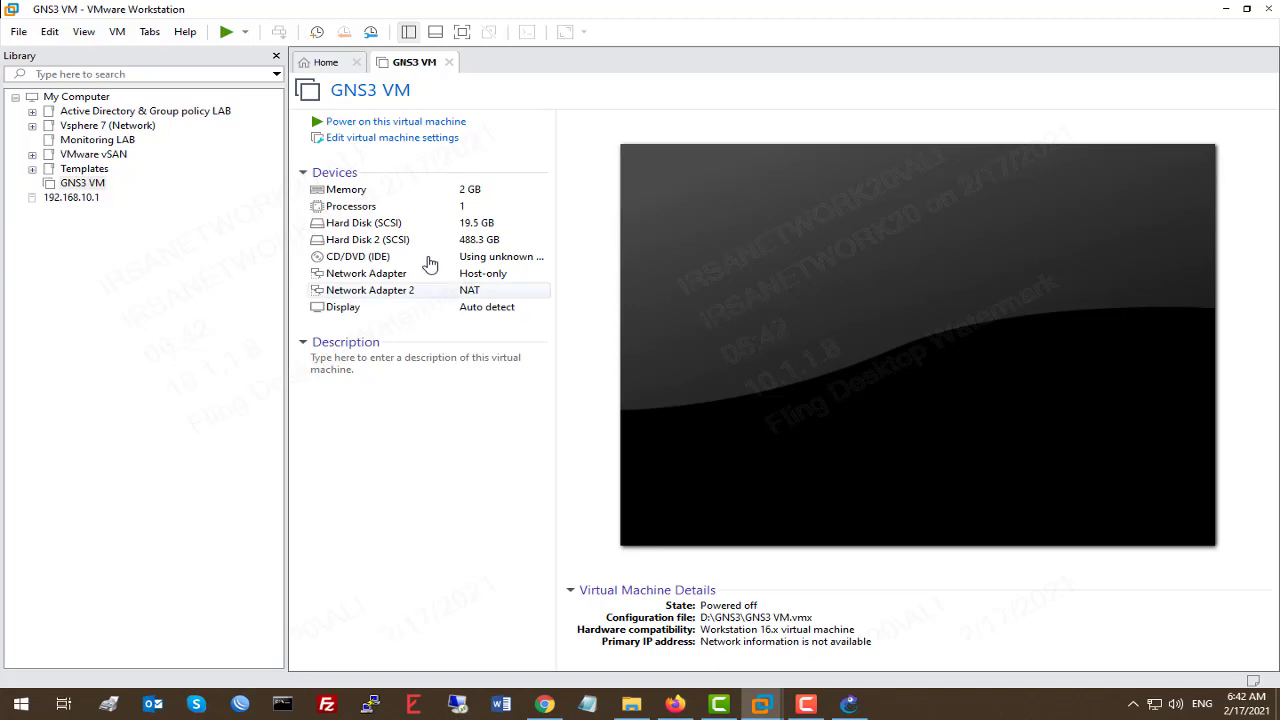
Enable the GNS3 VM in GNS3 Preferences, then discard those changes without saving
click(848, 704)
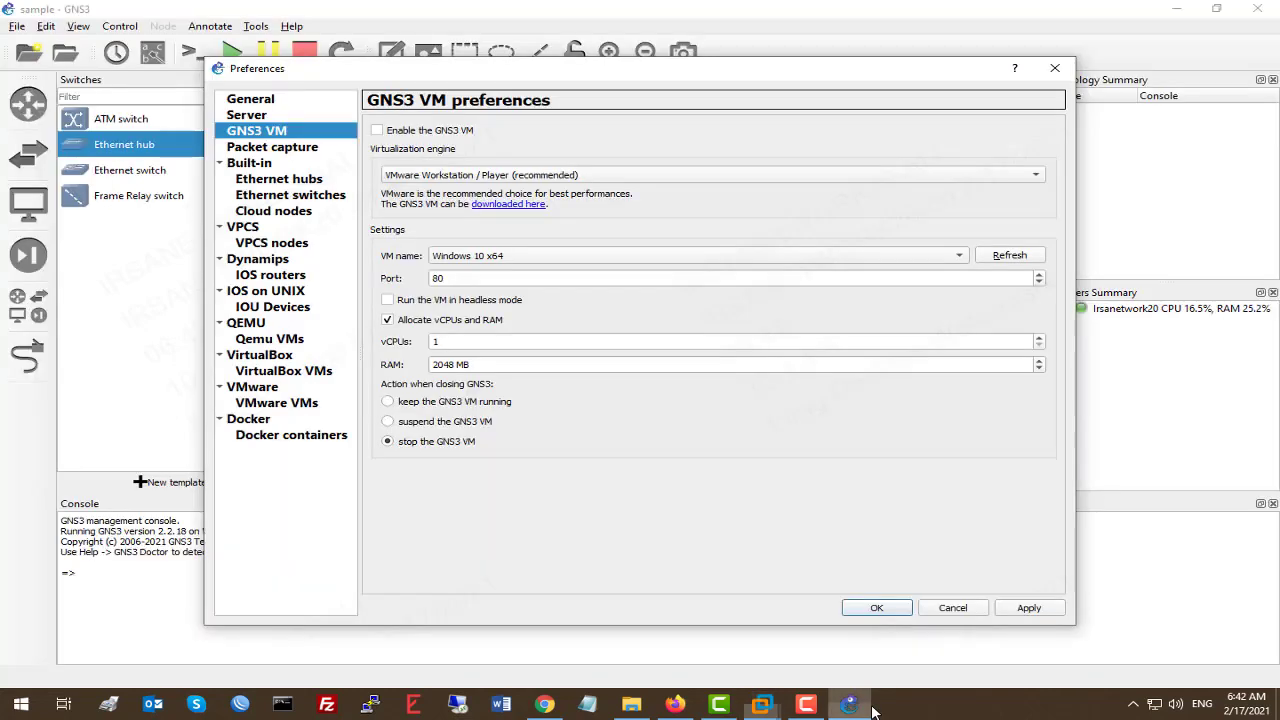
click(430, 134)
click(648, 265)
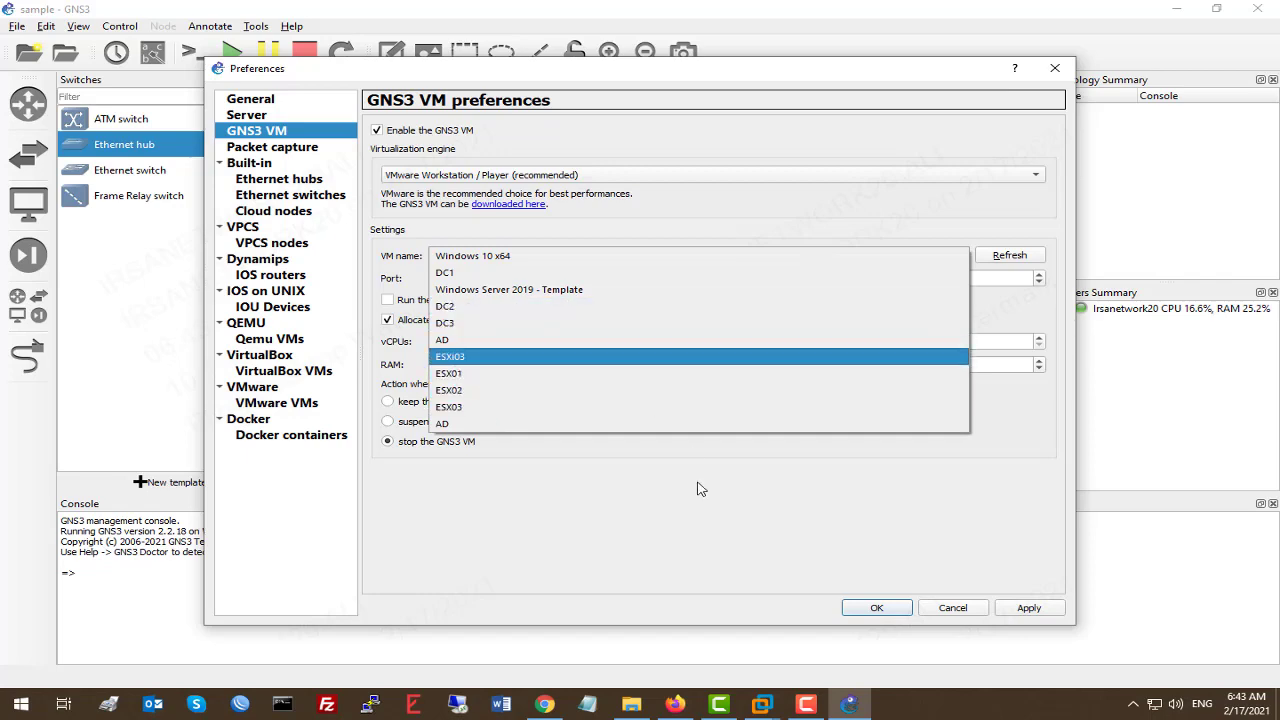
click(704, 512)
click(952, 607)
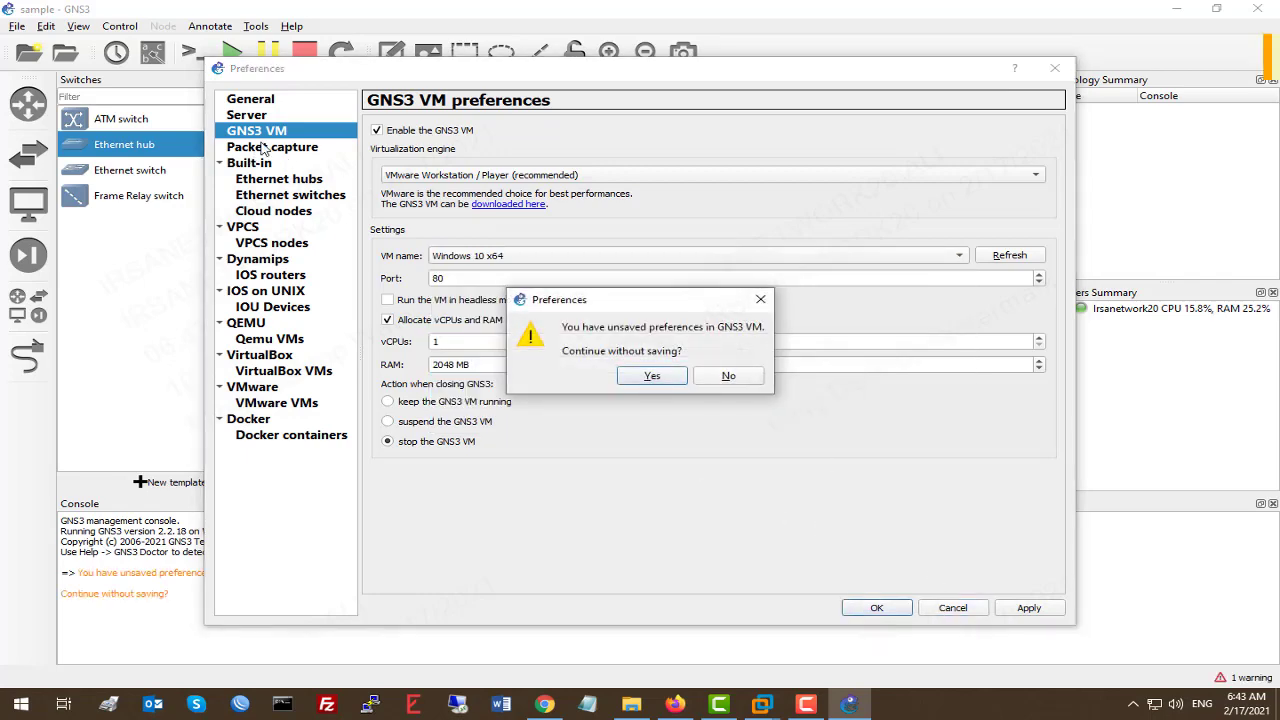
click(651, 375)
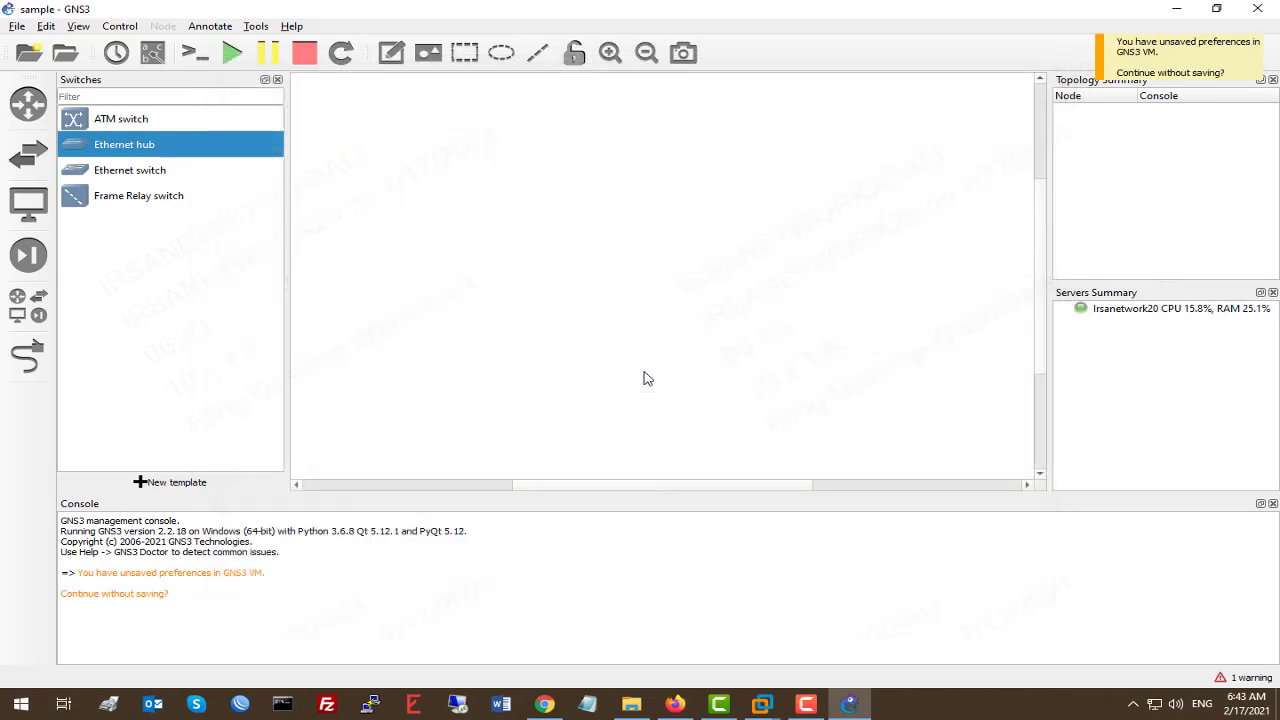
Reopen Edit > Preferences > GNS3 VM, enable the GNS3 VM and apply
click(46, 26)
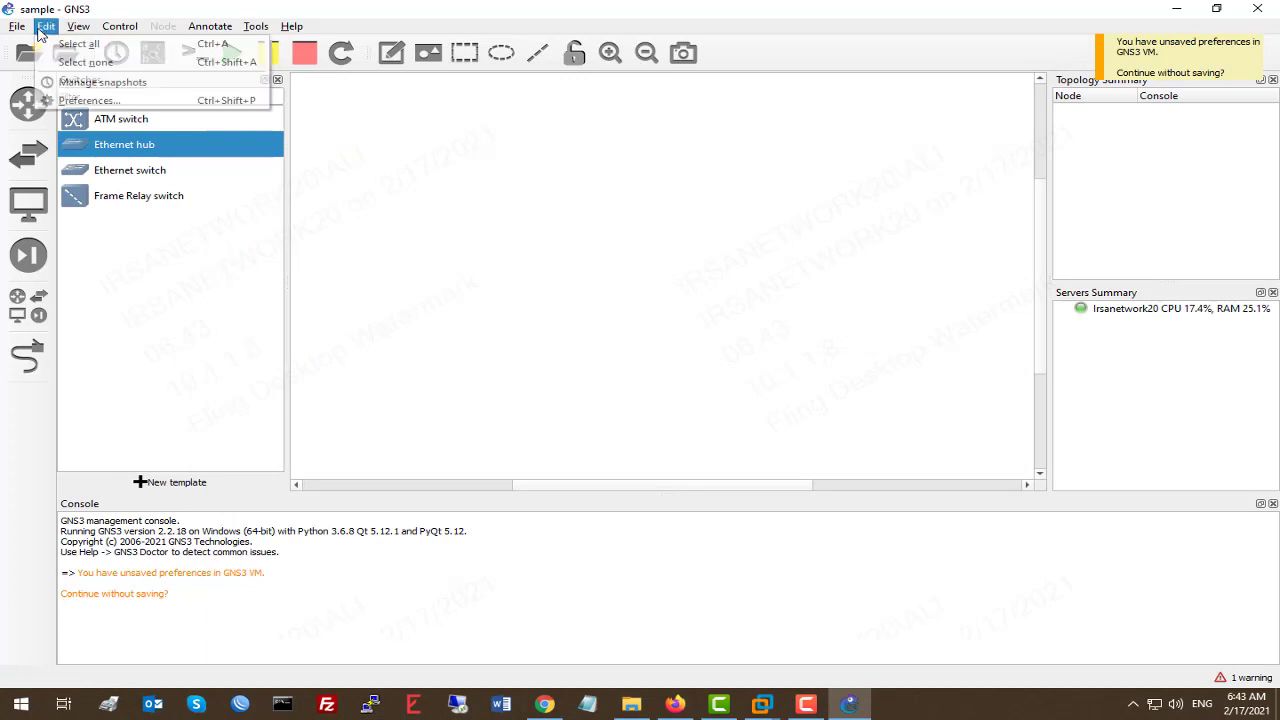
click(100, 100)
click(264, 132)
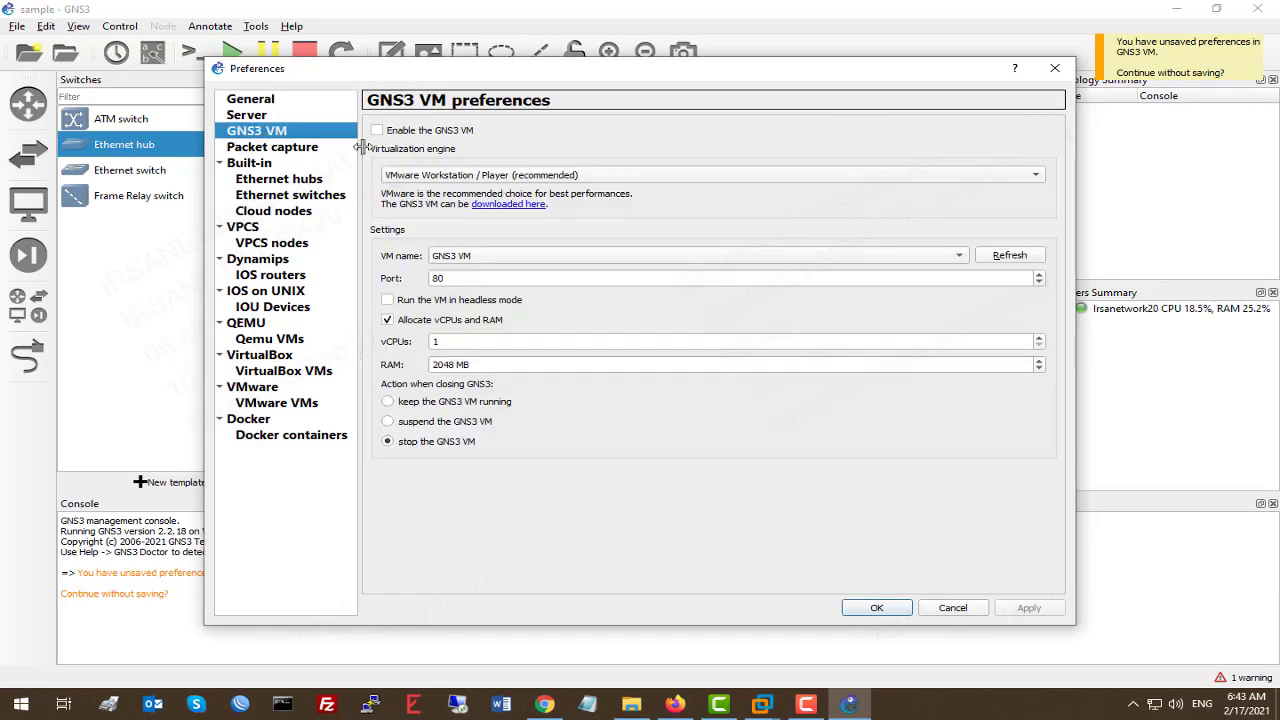
click(406, 132)
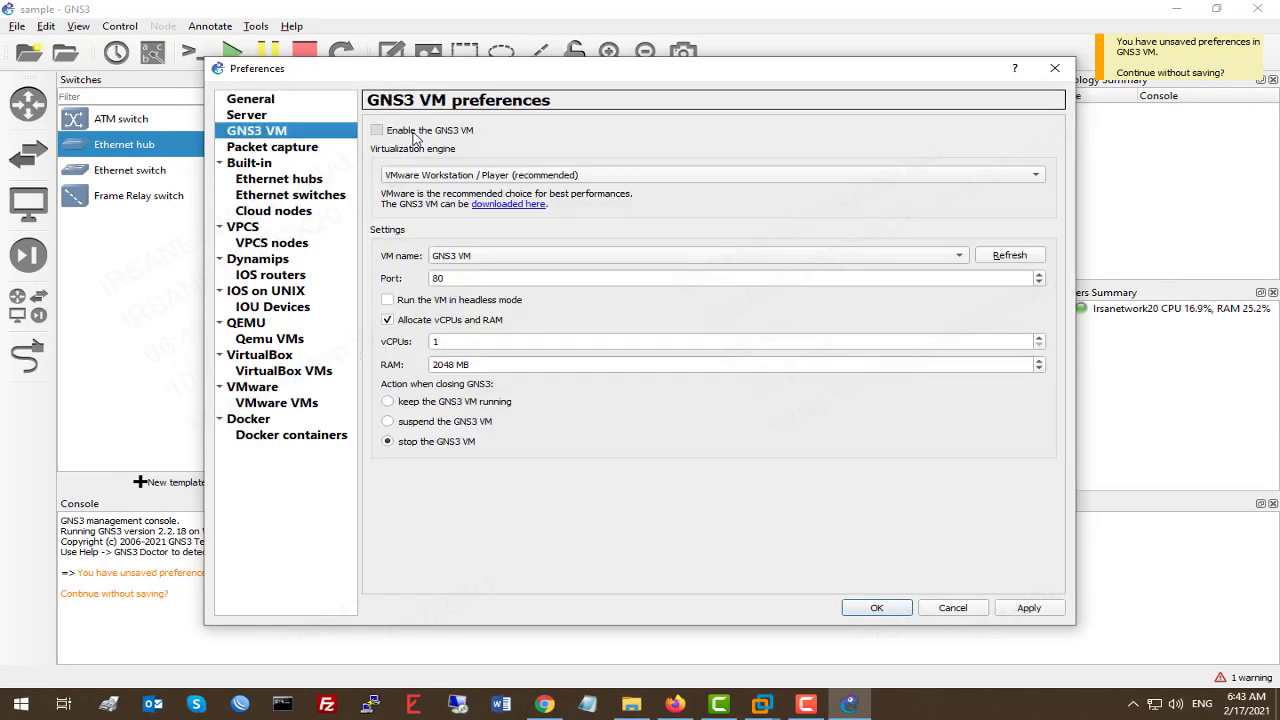
click(1029, 608)
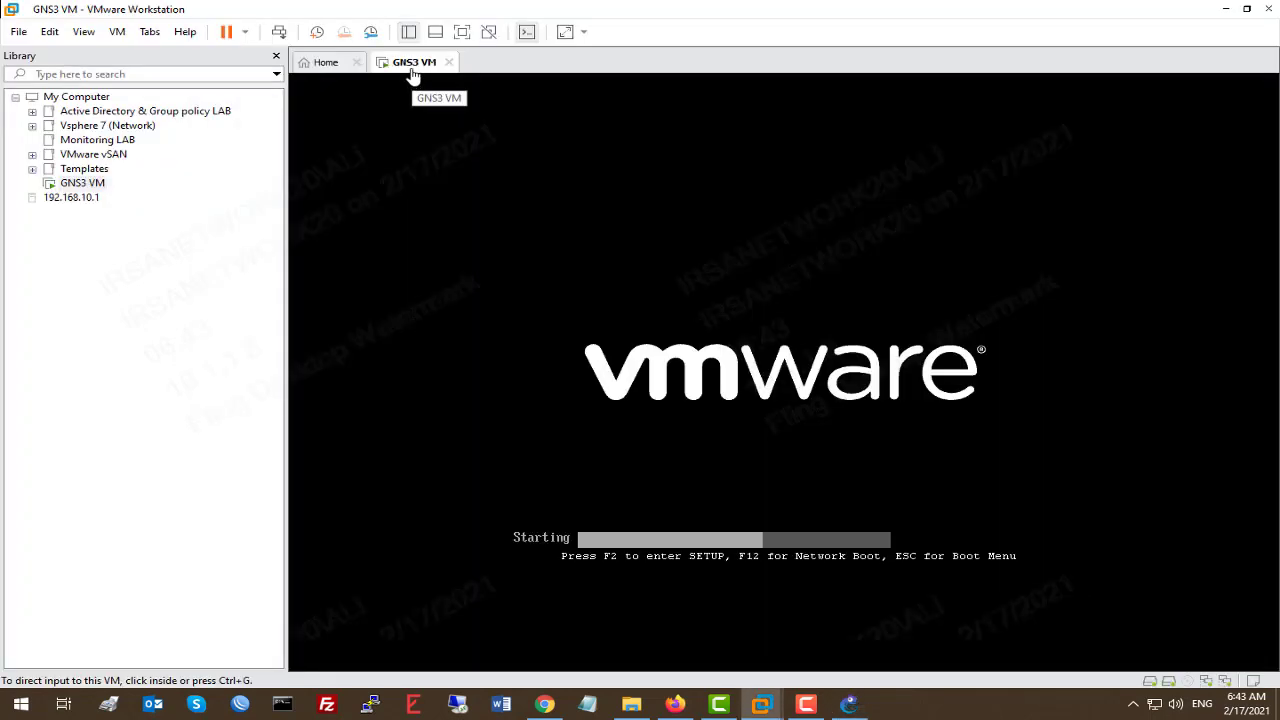
Confirm GNS3 Preferences with OK, check the booted GNS3 2.2.18 VM console, then return to GNS3
click(848, 704)
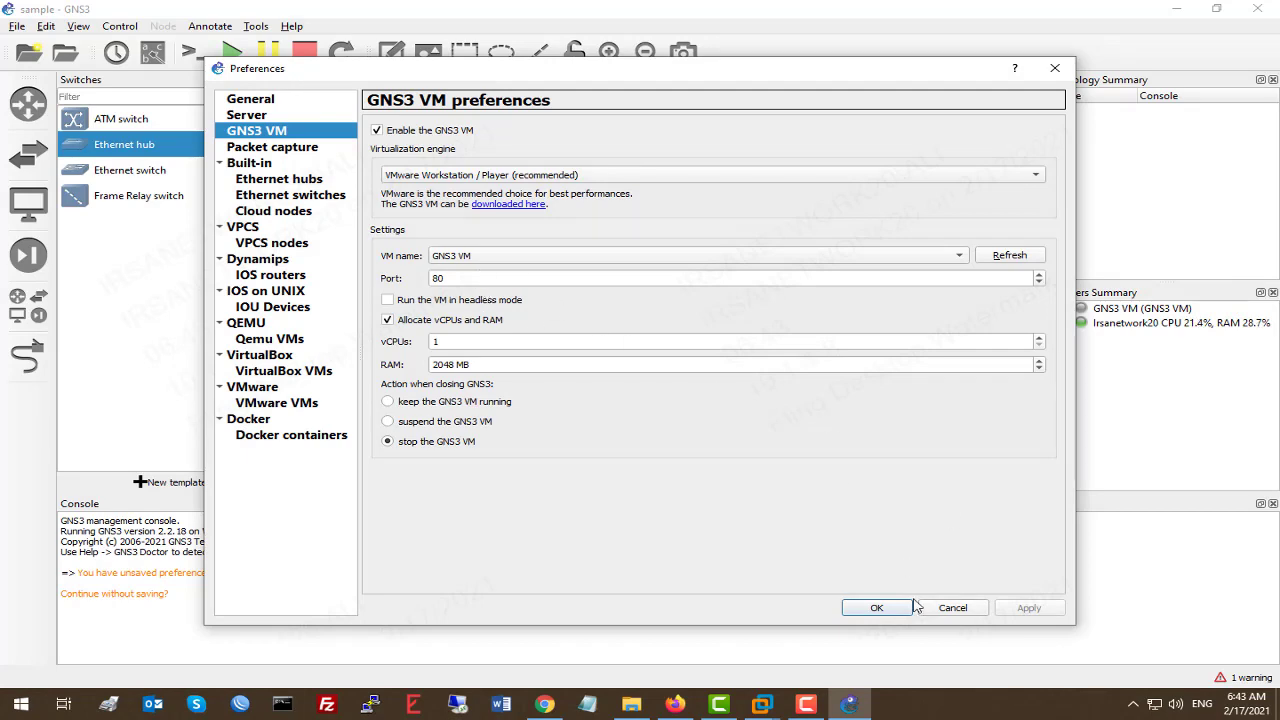
click(877, 607)
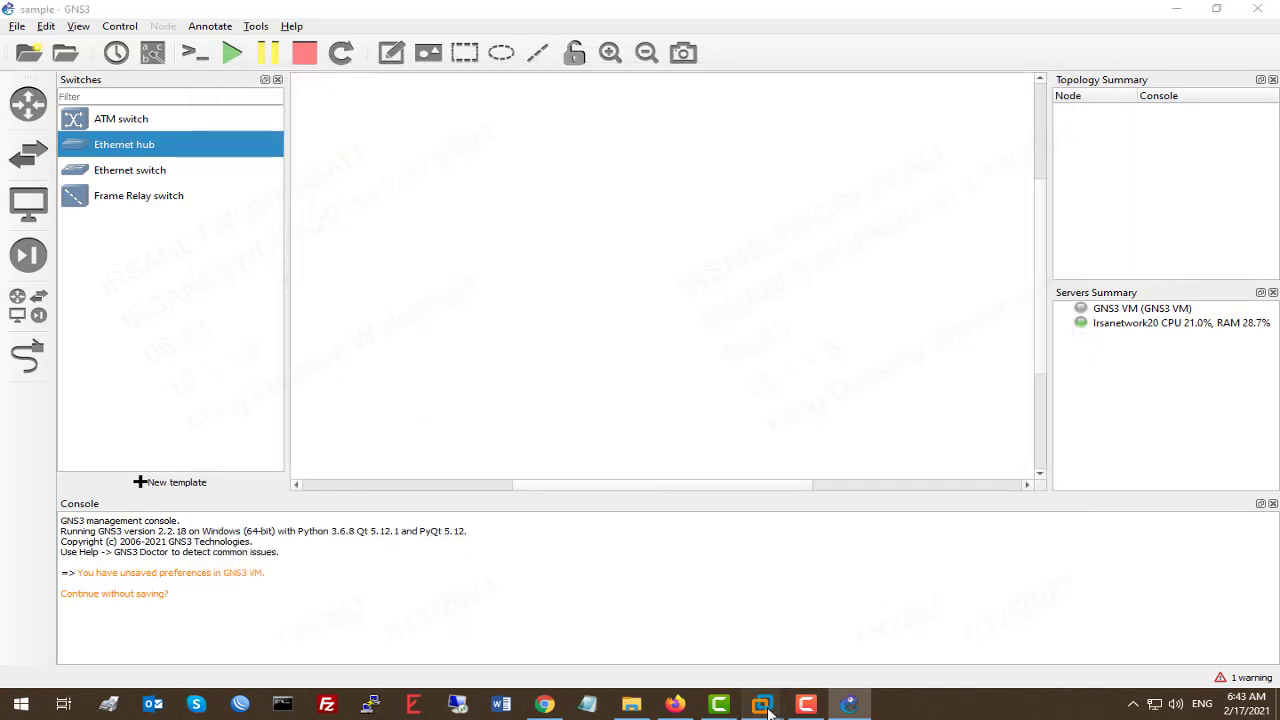
mouse_move(765, 700)
click(850, 610)
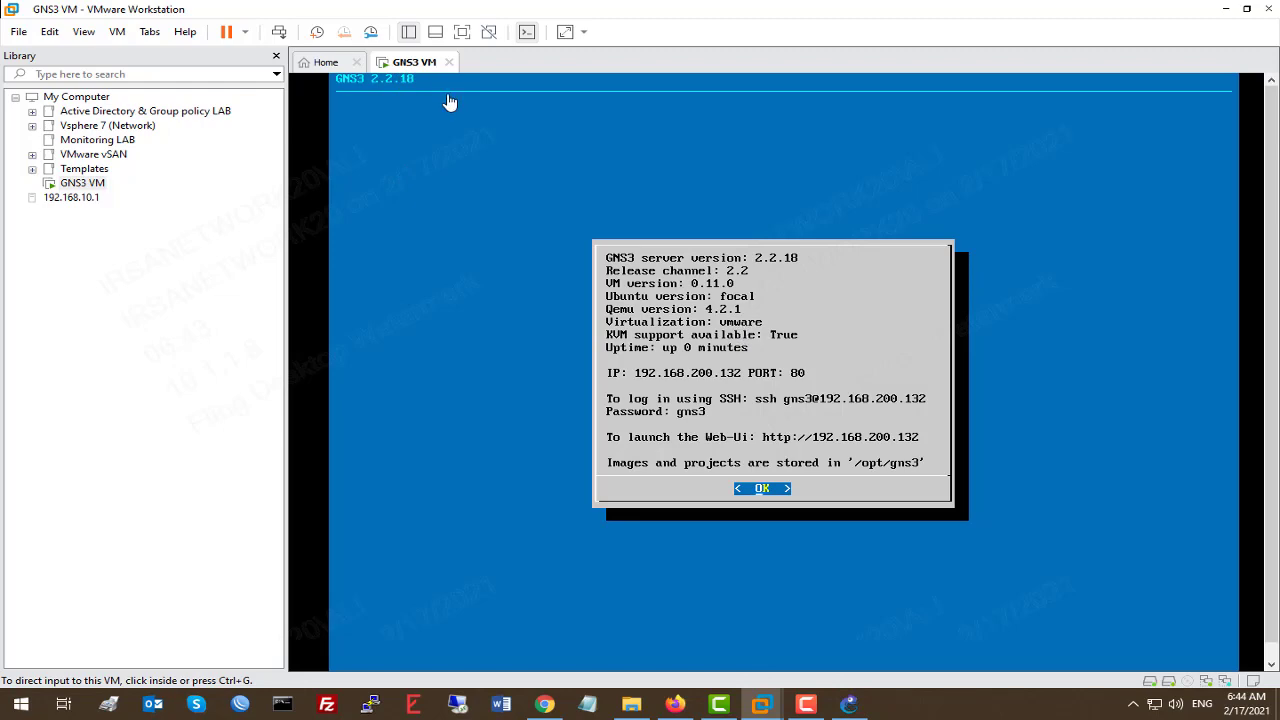
click(850, 705)
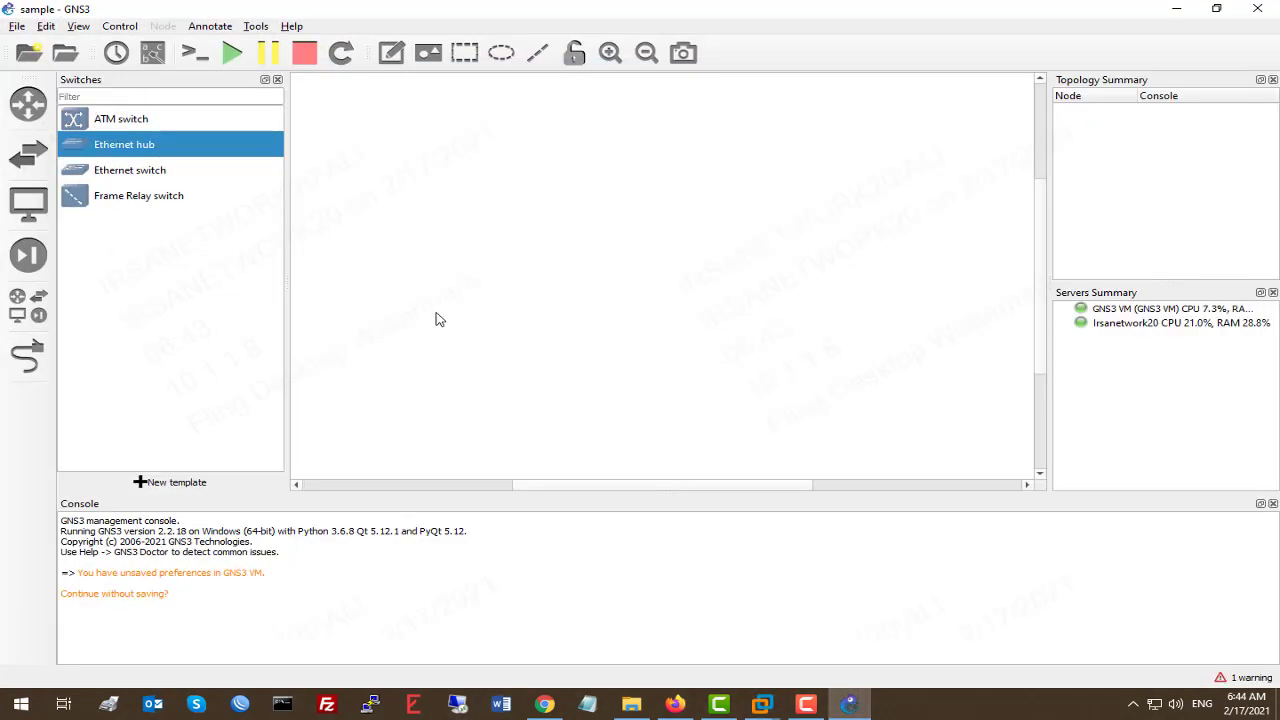